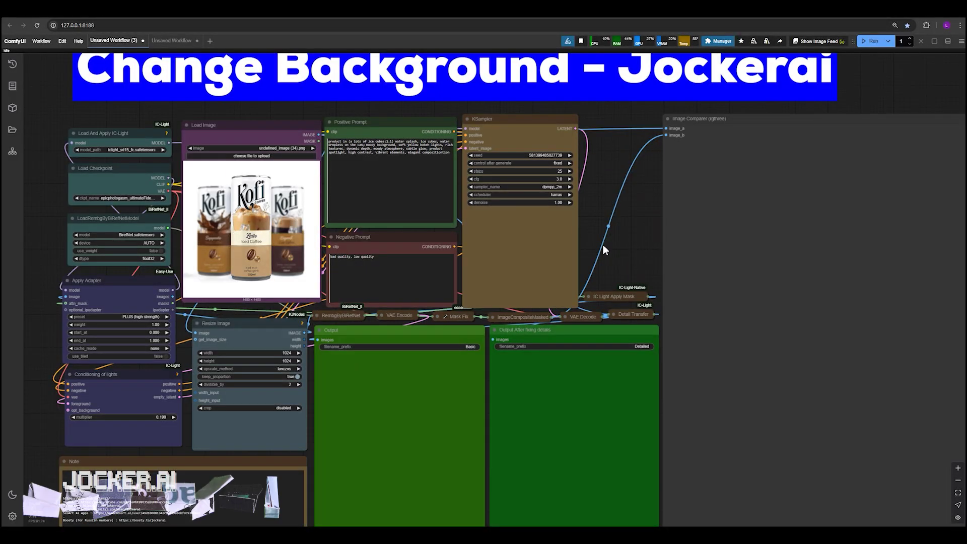
# Select the IC-Light, Load Checkpoint, BiRefNet and Apply Adapter nodes, and bring the Note and Image Comparer into view.
pyautogui.moveTo(618, 254); pyautogui.dragTo(596, 280)
pyautogui.scroll(-3, 653, 256)
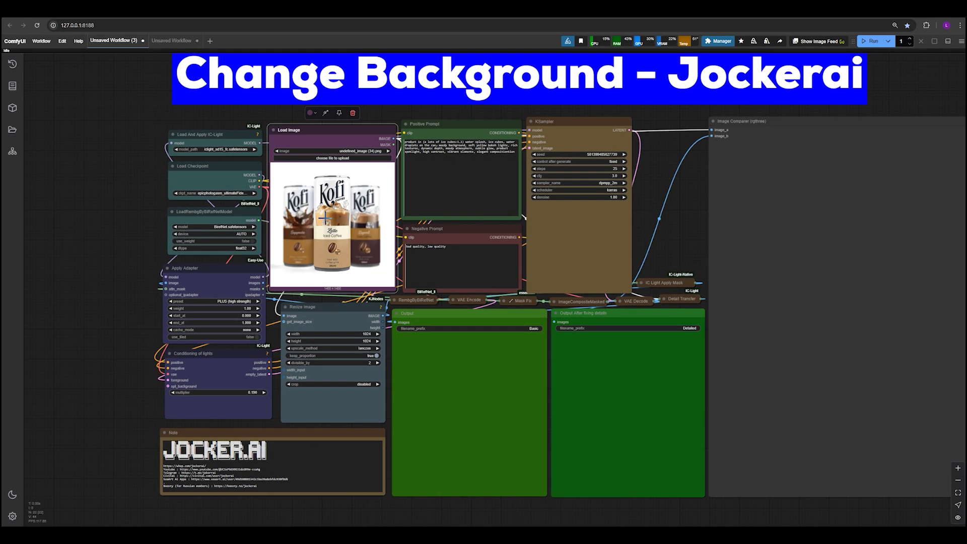
pyautogui.scroll(6, 119, 218)
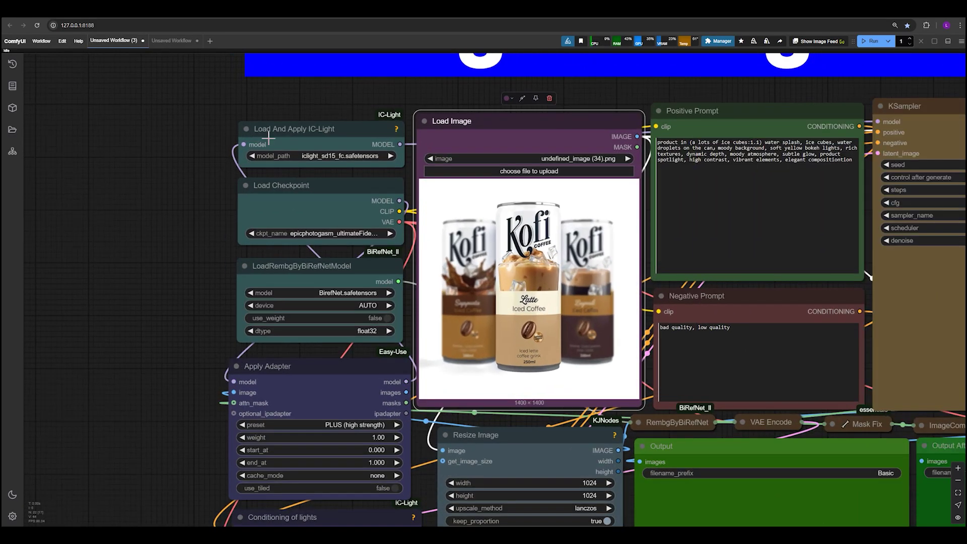
pyautogui.click(268, 133)
pyautogui.click(299, 243)
pyautogui.click(298, 277)
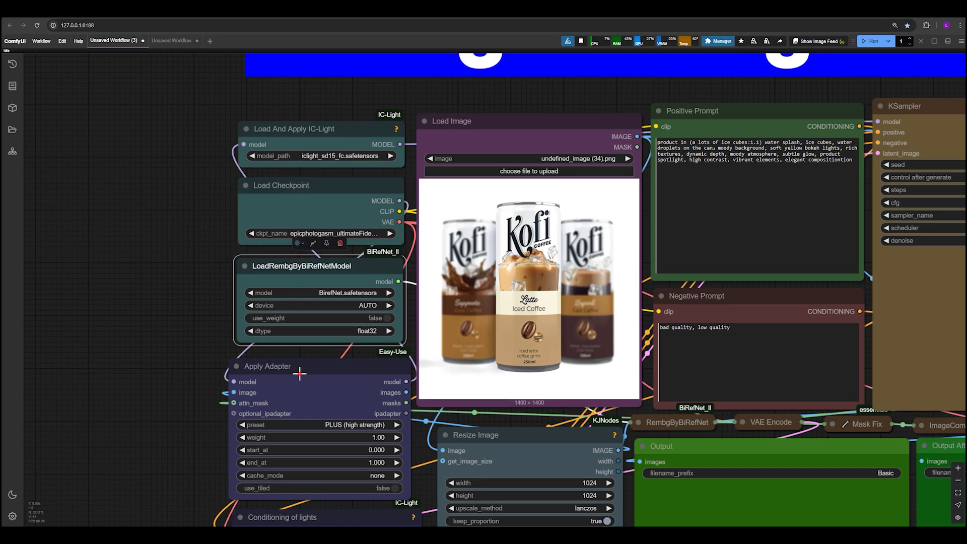
pyautogui.click(299, 372)
pyautogui.scroll(-4, 137, 346)
pyautogui.moveTo(135, 342); pyautogui.dragTo(86, 293)
pyautogui.scroll(2, 164, 285)
pyautogui.scroll(1, 164, 285)
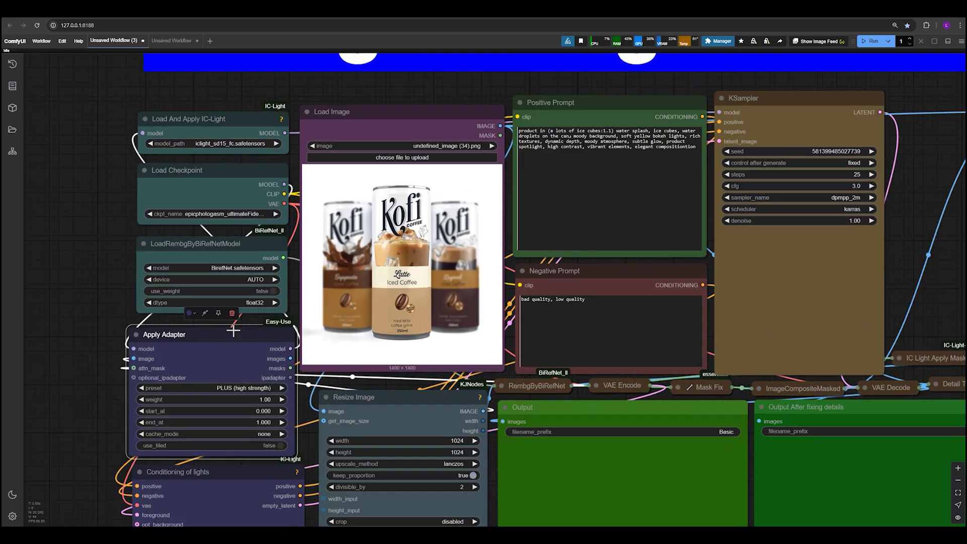
pyautogui.scroll(-2, 230, 250)
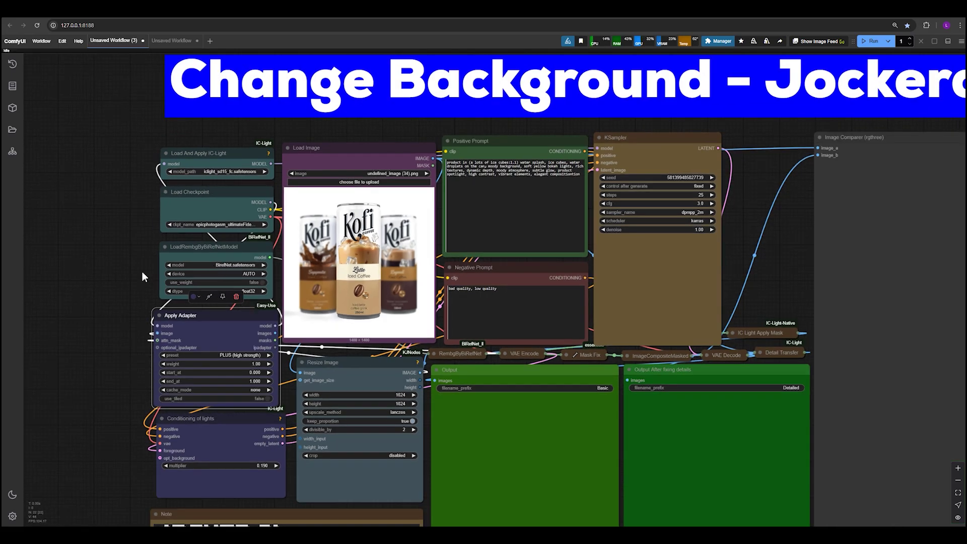
pyautogui.moveTo(145, 274); pyautogui.dragTo(71, 231)
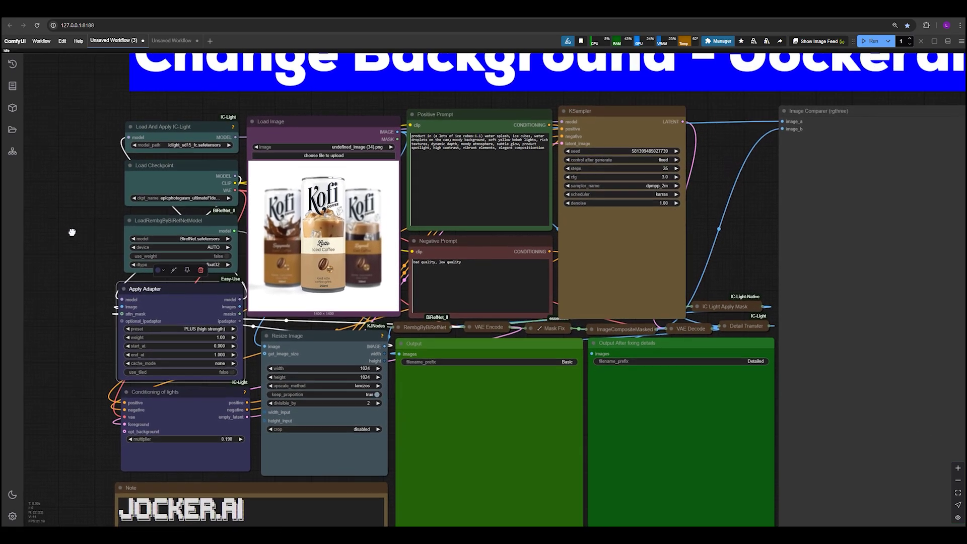
# Keep the Load Checkpoint node on the epicphotogasm model.
pyautogui.moveTo(179, 122); pyautogui.dragTo(180, 119)
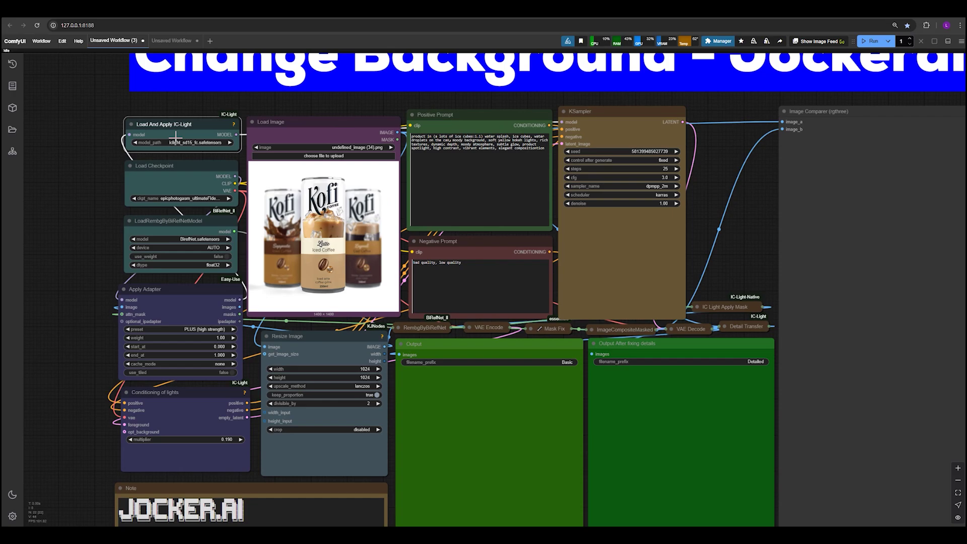
pyautogui.moveTo(167, 166); pyautogui.dragTo(166, 166)
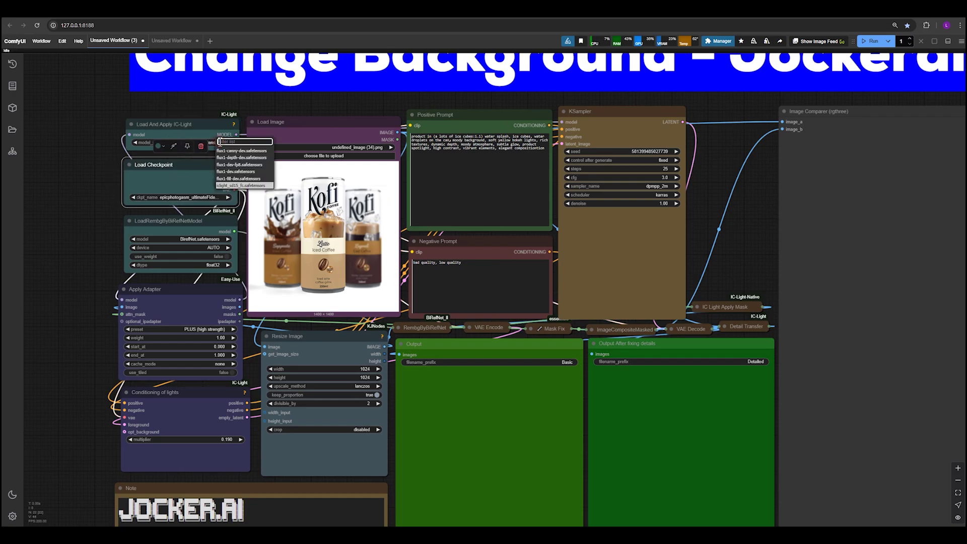
pyautogui.click(192, 196)
pyautogui.click(202, 222)
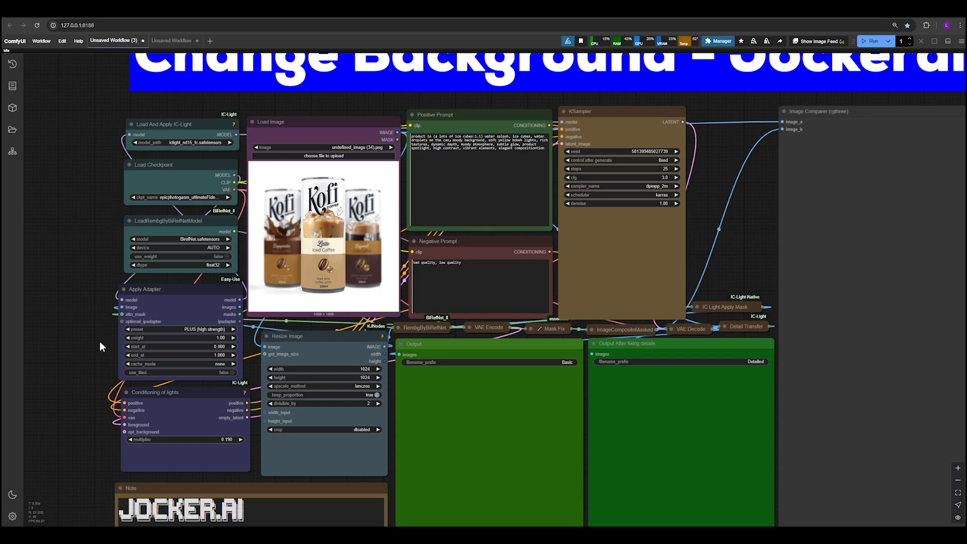
pyautogui.scroll(-2, 100, 342)
pyautogui.scroll(2, 302, 191)
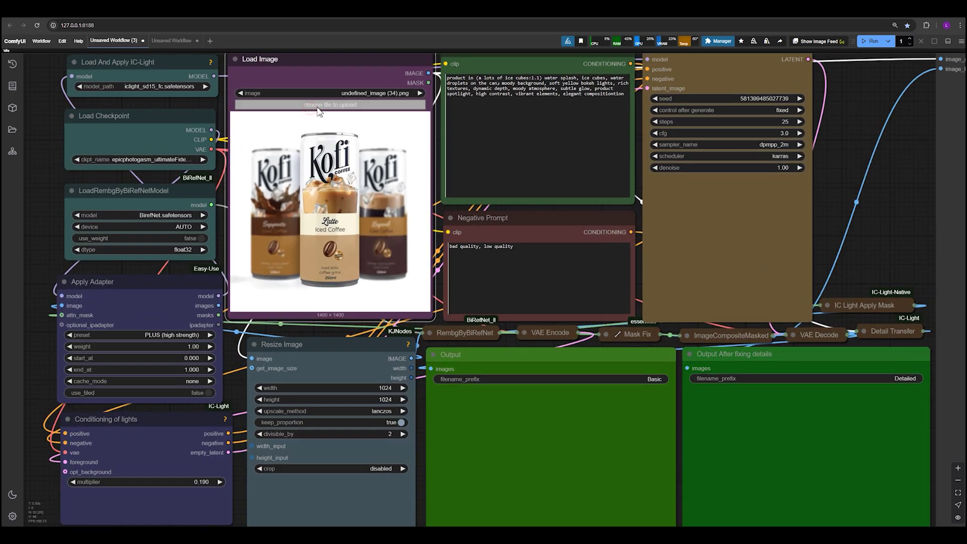
# Open and cancel the image upload picker, then shift the Load Image node slightly left.
pyautogui.click(318, 107)
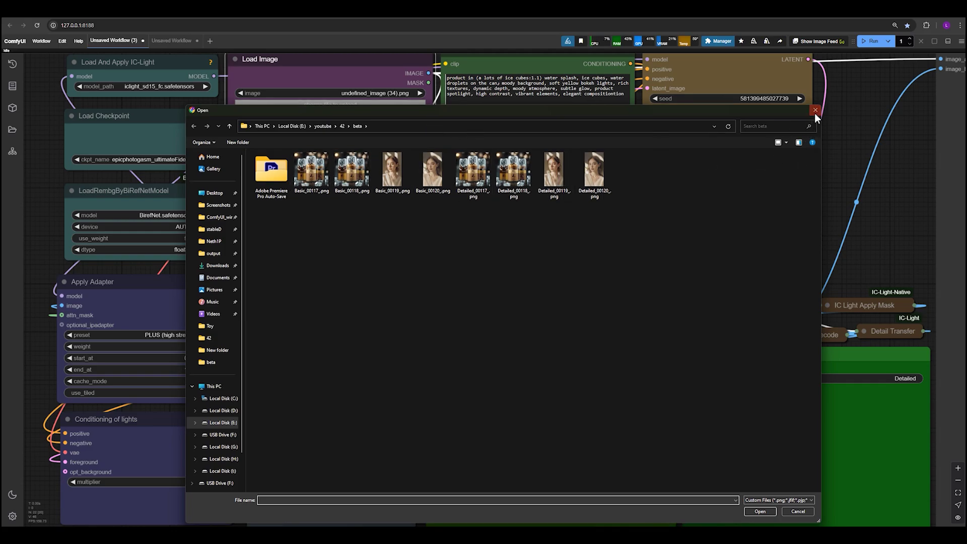
pyautogui.click(815, 111)
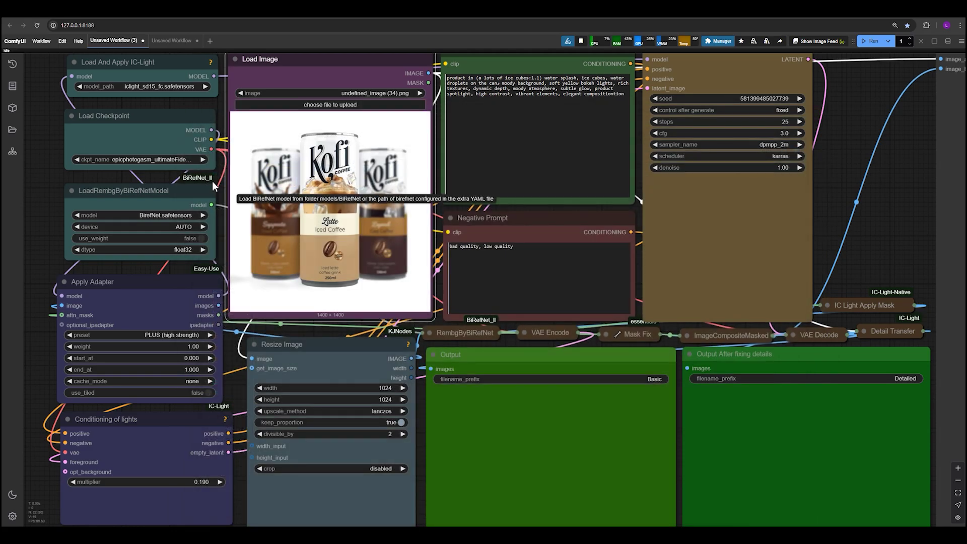
pyautogui.scroll(-1, 301, 214)
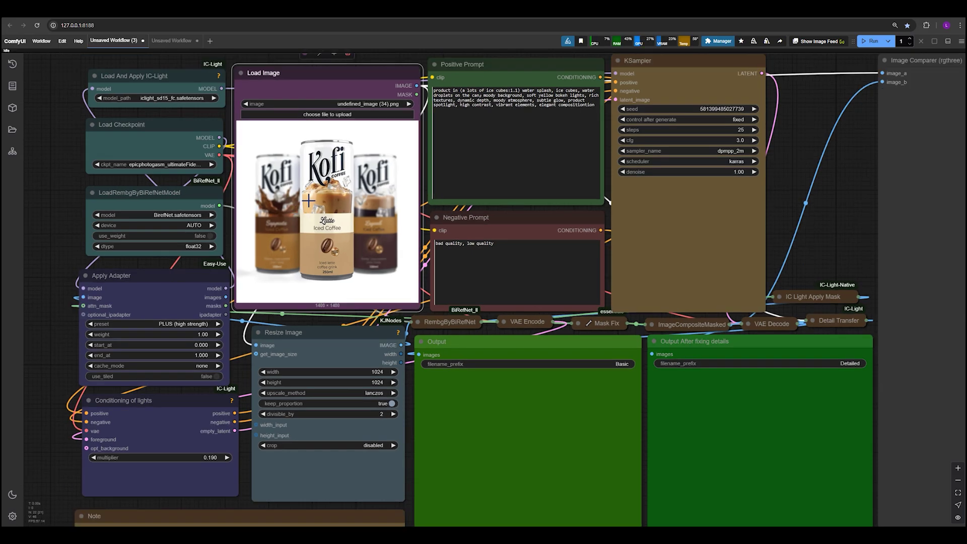
pyautogui.moveTo(313, 75); pyautogui.dragTo(307, 75)
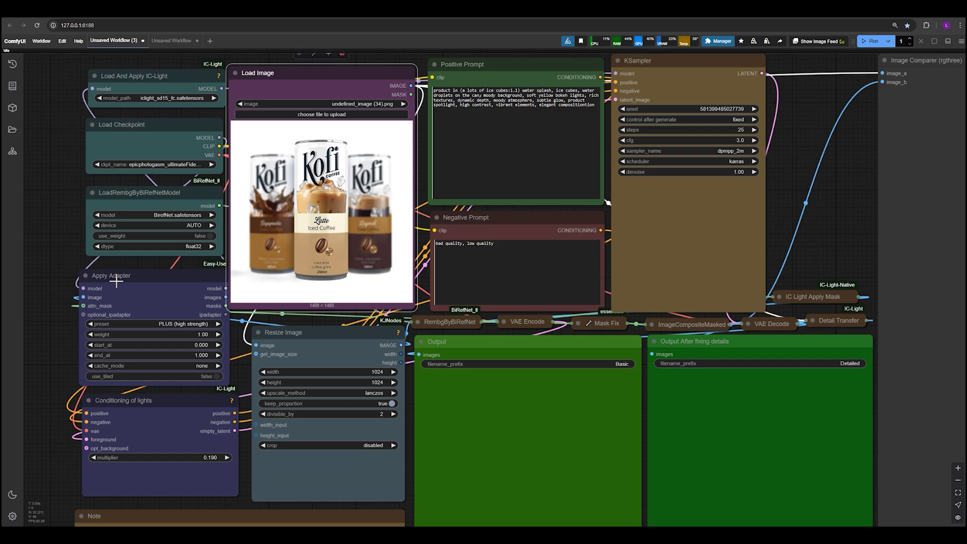
pyautogui.scroll(5, 136, 391)
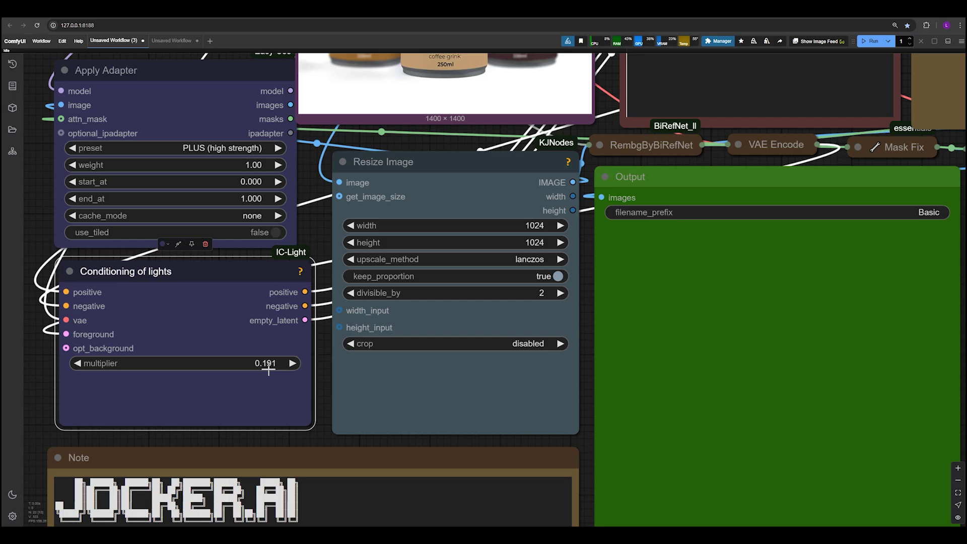
pyautogui.scroll(-3, 119, 401)
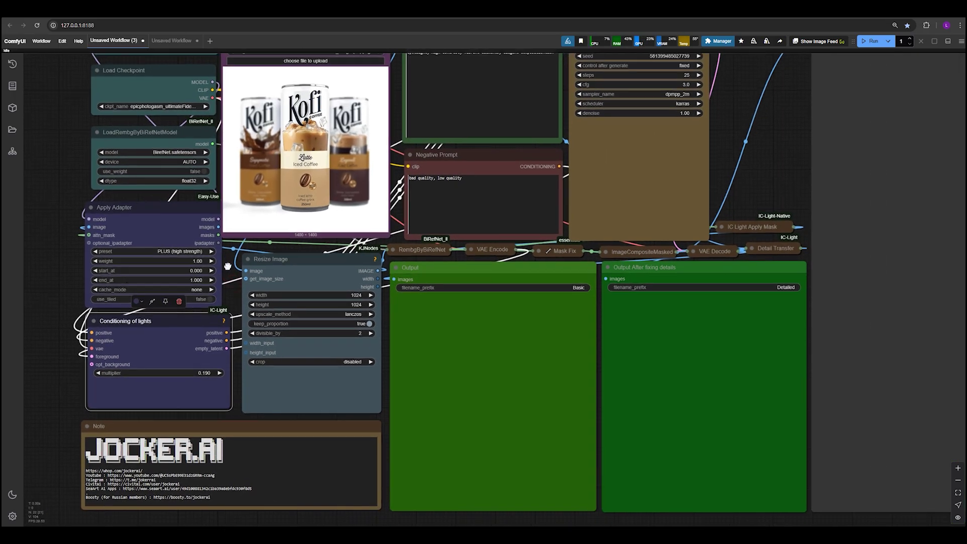
pyautogui.scroll(-1, 220, 327)
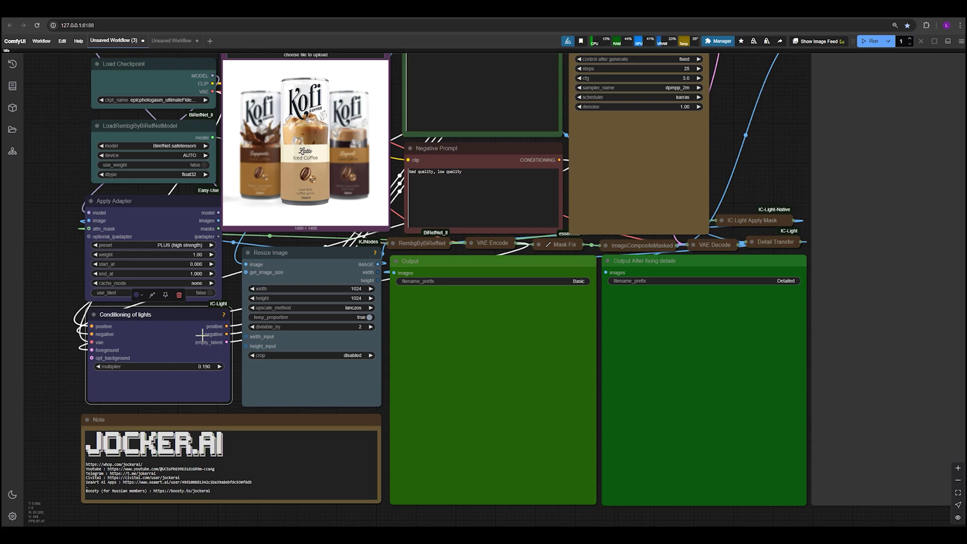
pyautogui.moveTo(234, 295); pyautogui.dragTo(144, 439)
pyautogui.scroll(4, 210, 420)
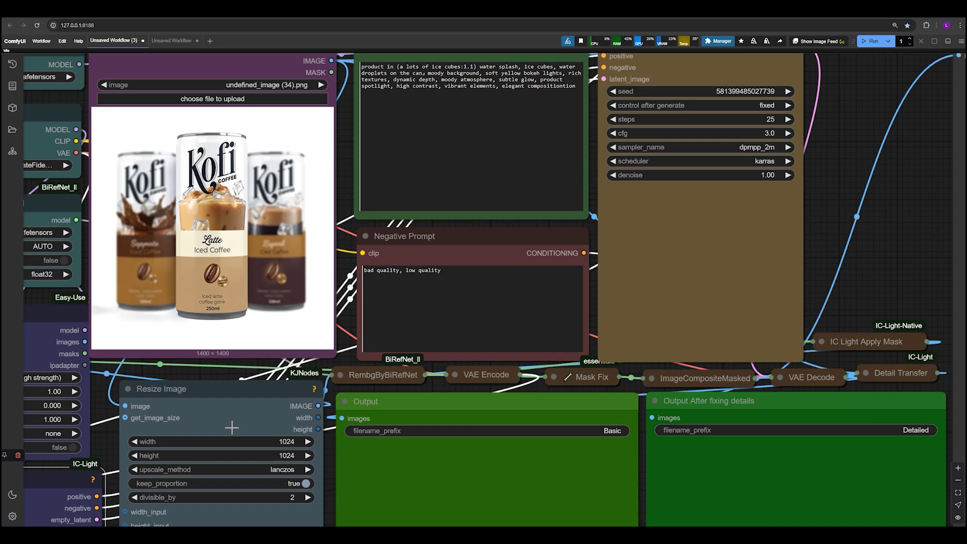
pyautogui.scroll(2, 226, 350)
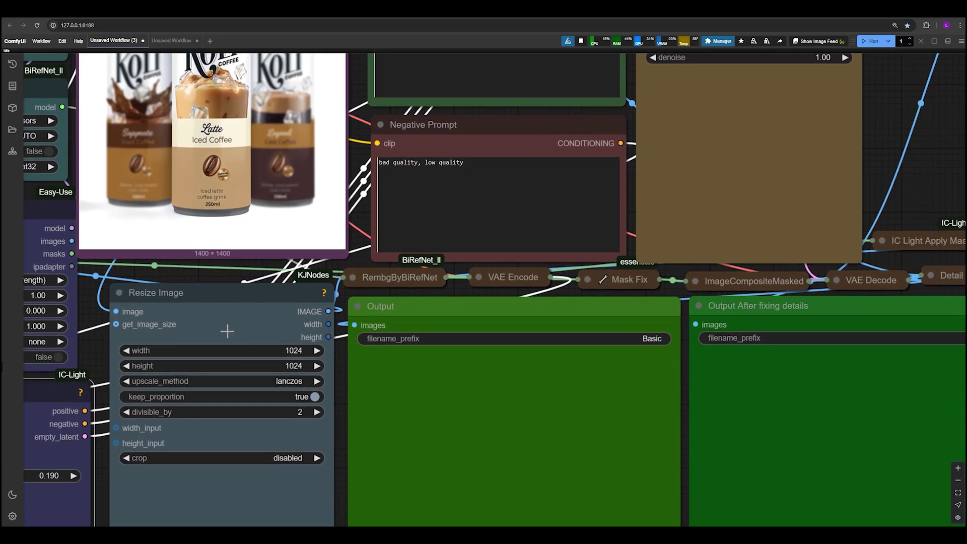
pyautogui.scroll(-2, 227, 331)
pyautogui.scroll(2, 247, 256)
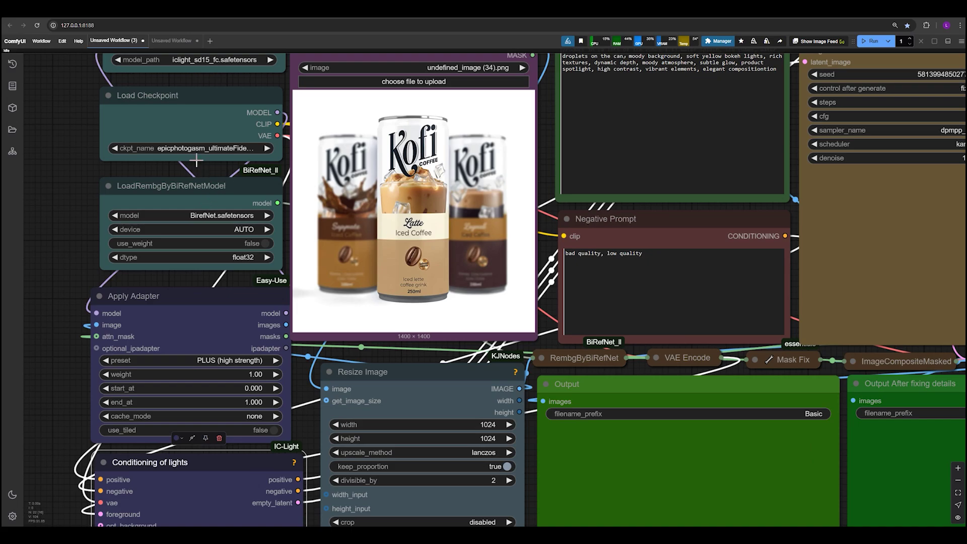
# Reconfirm the epicphotogasm checkpoint and select the Resize Image node.
pyautogui.click(176, 149)
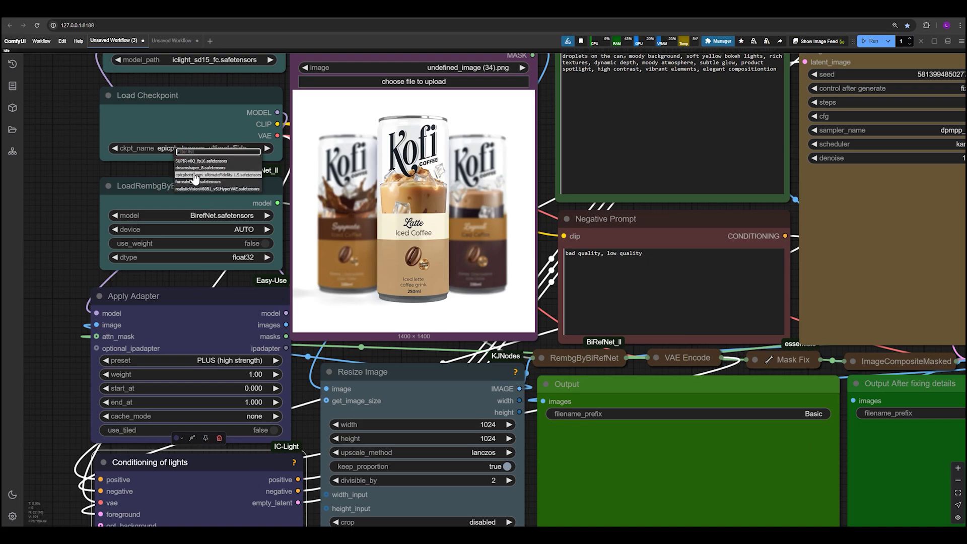
pyautogui.click(211, 175)
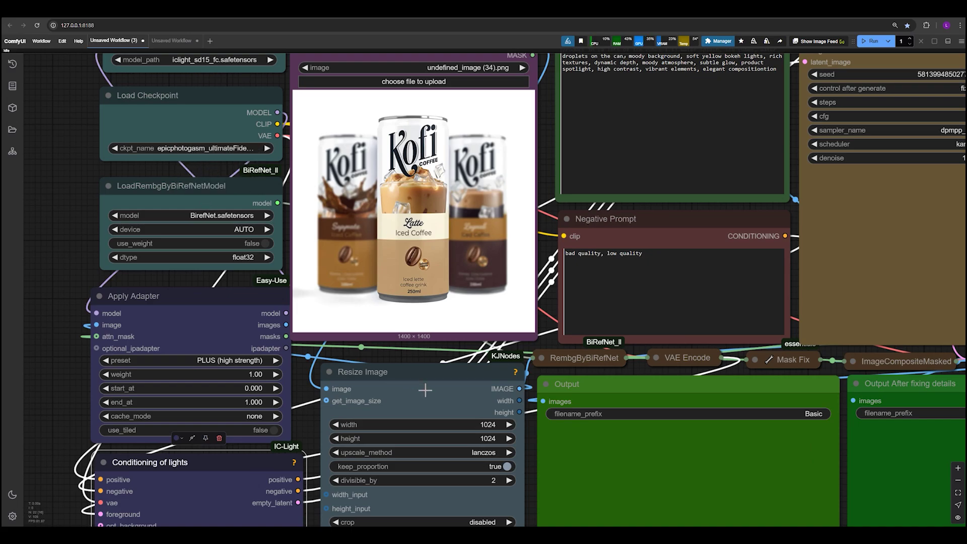
pyautogui.moveTo(425, 389); pyautogui.dragTo(429, 385)
pyautogui.scroll(-5, 348, 373)
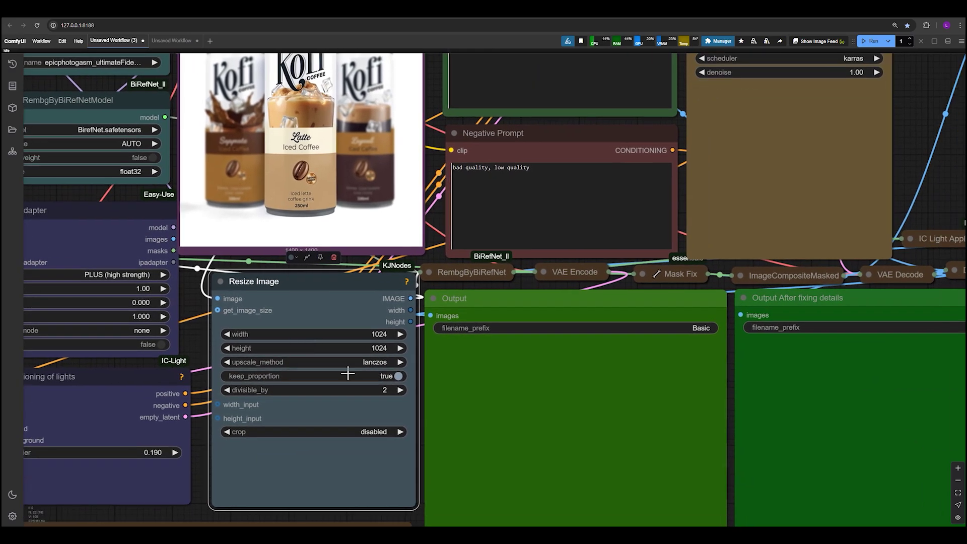
pyautogui.scroll(2, 347, 373)
pyautogui.scroll(-2, 363, 358)
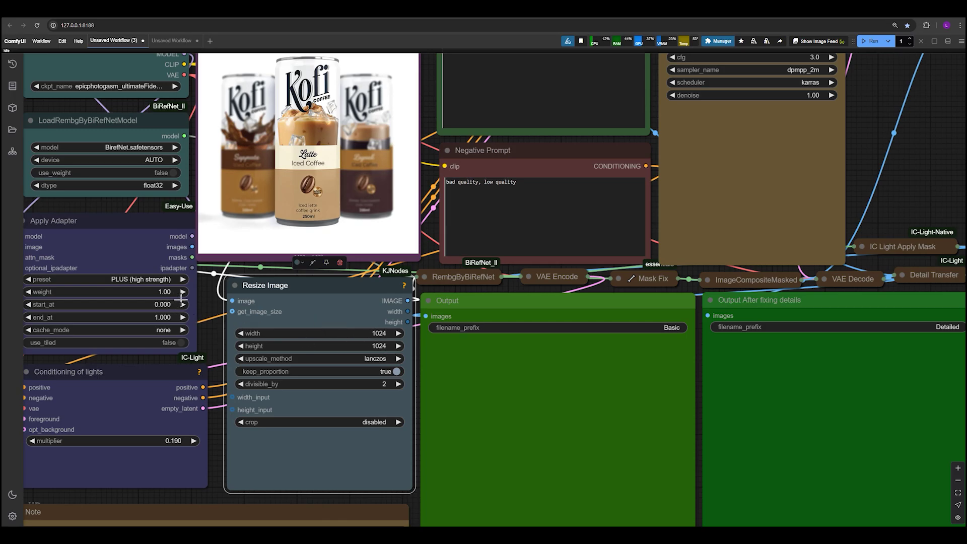
pyautogui.moveTo(208, 304); pyautogui.dragTo(177, 435)
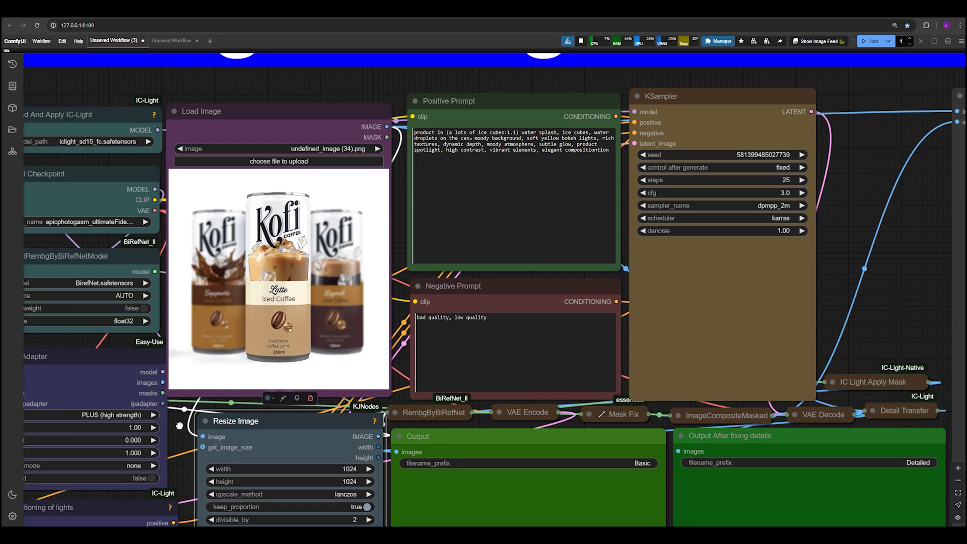
pyautogui.scroll(-2, 257, 400)
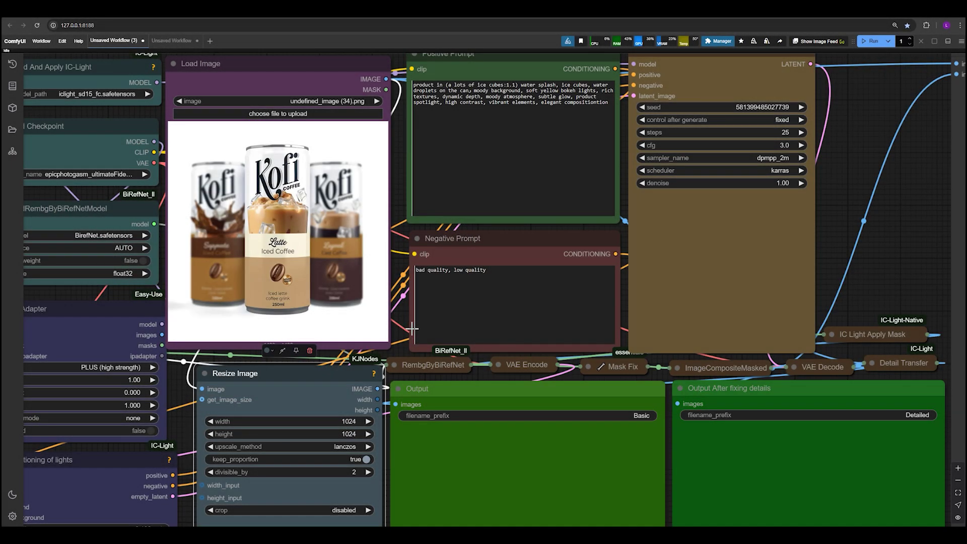
pyautogui.moveTo(393, 266); pyautogui.dragTo(366, 357)
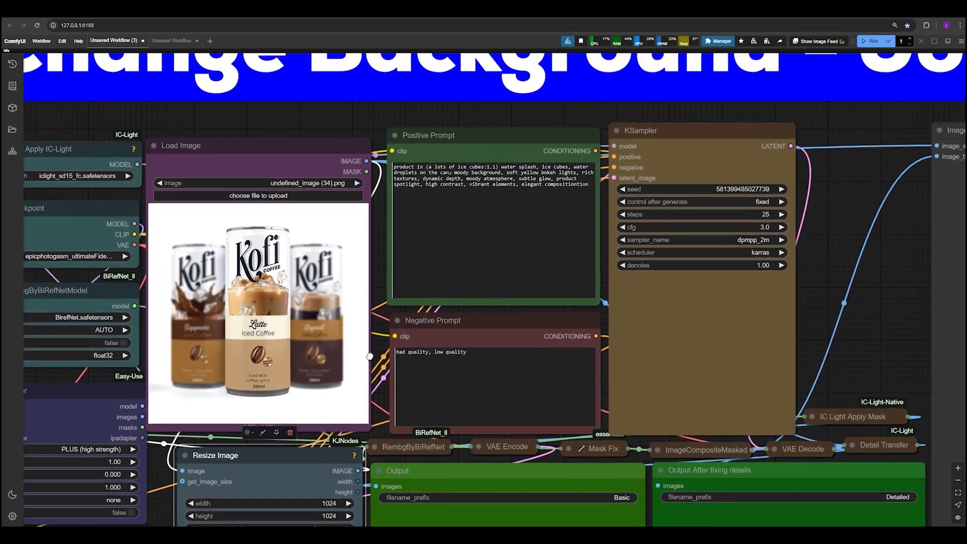
# Review the positive prompt text, selecting the part from the moody background onward.
pyautogui.click(462, 229)
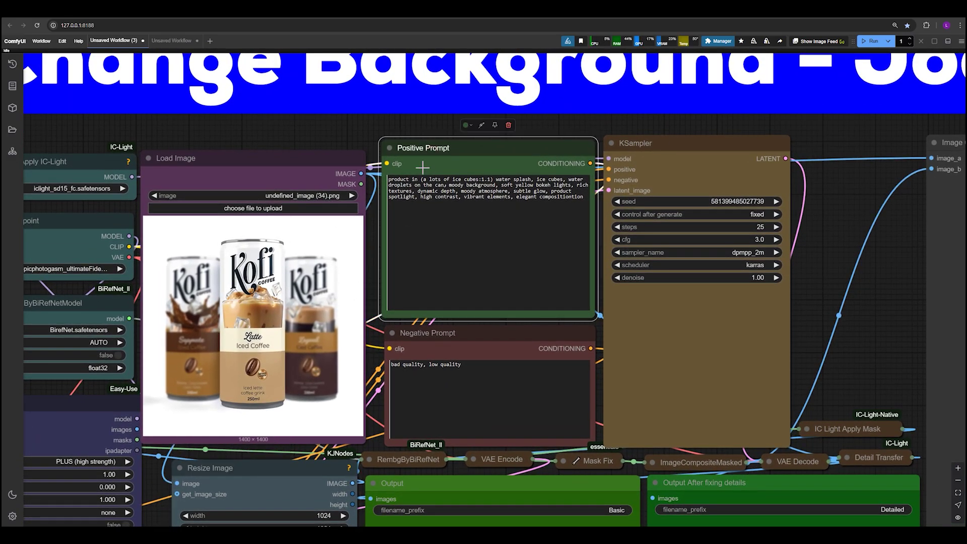
pyautogui.scroll(2, 369, 142)
pyautogui.click(632, 210)
pyautogui.hotkey('ctrl', 'a')
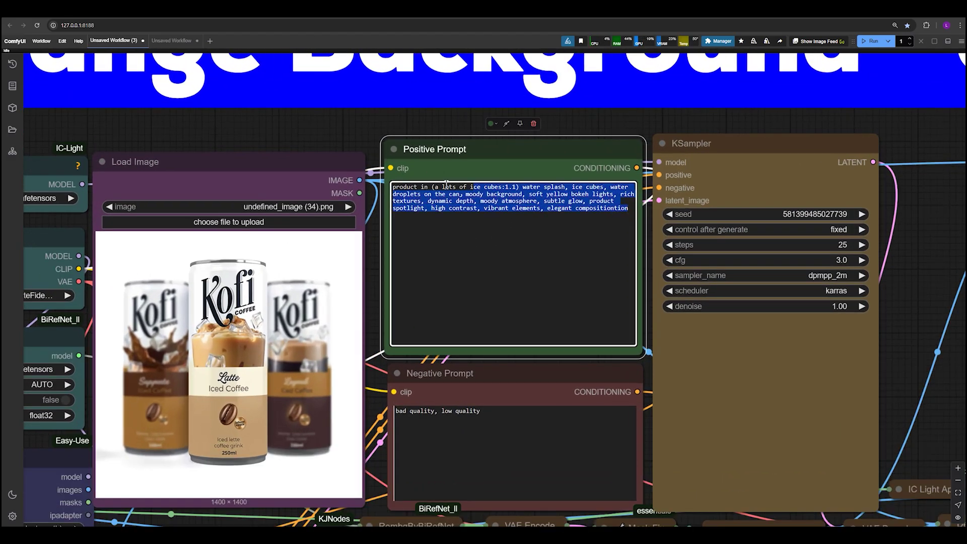
pyautogui.moveTo(628, 208)
pyautogui.mouseDown()
pyautogui.moveTo(585, 214)
pyautogui.moveTo(396, 193)
pyautogui.moveTo(621, 212)
pyautogui.mouseUp()
pyautogui.moveTo(516, 200); pyautogui.dragTo(394, 186)
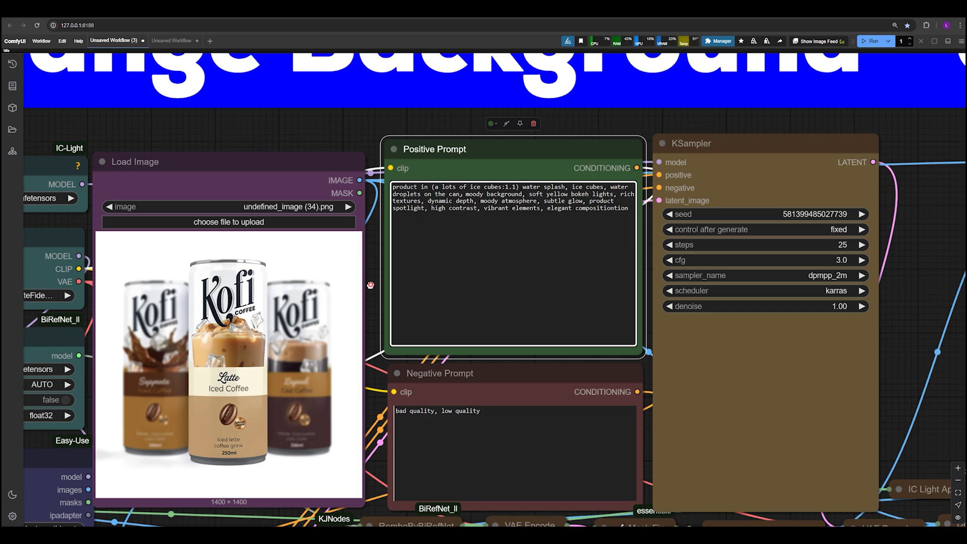
pyautogui.moveTo(371, 283); pyautogui.dragTo(367, 262)
pyautogui.click(438, 186)
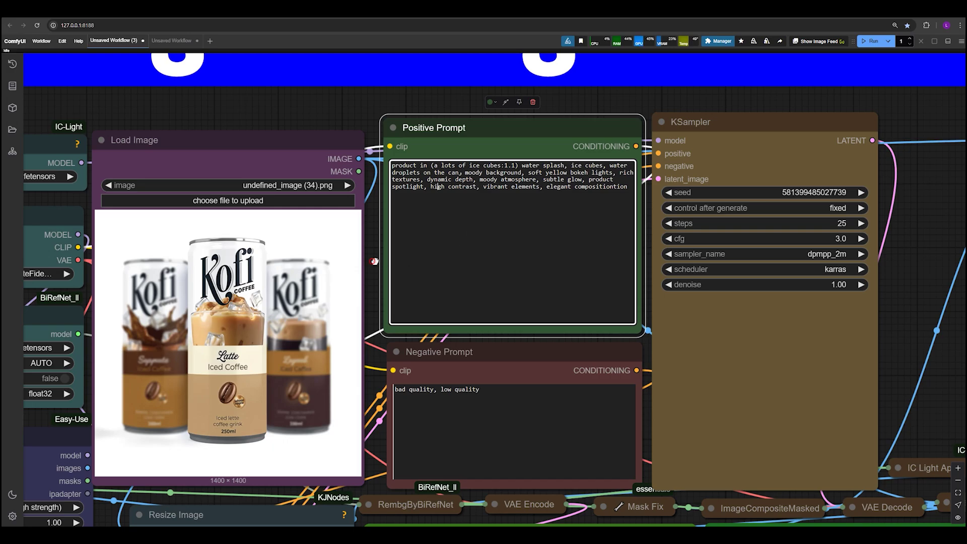
pyautogui.scroll(-2, 374, 261)
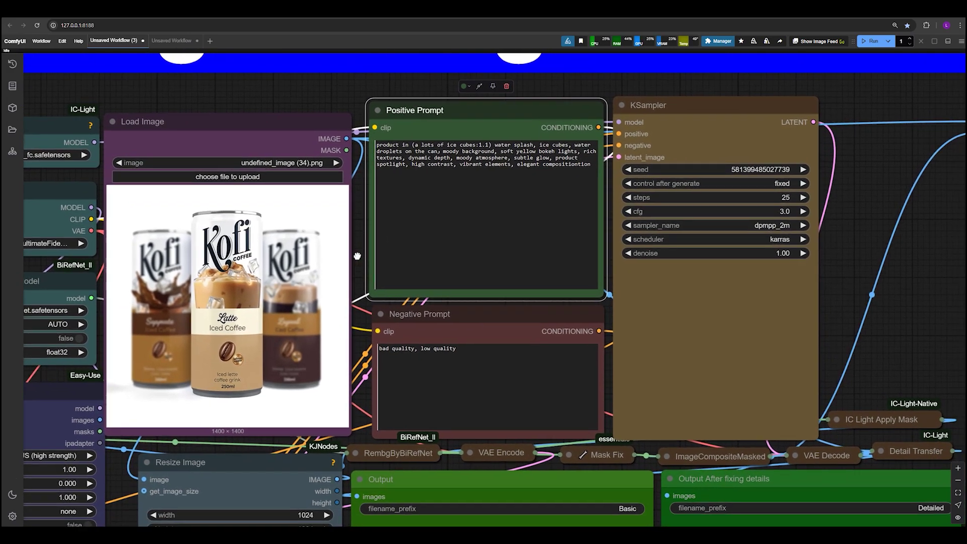
pyautogui.moveTo(357, 257); pyautogui.dragTo(359, 272)
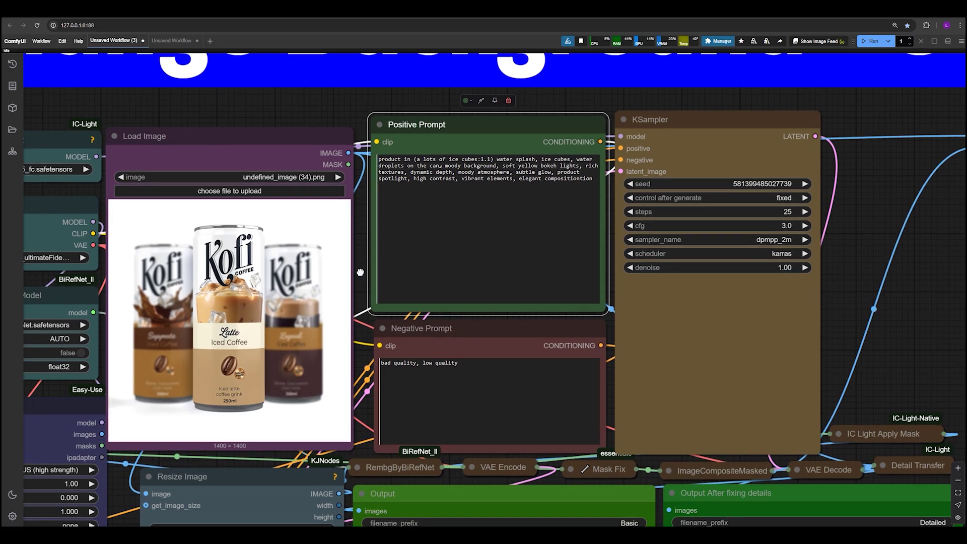
pyautogui.tripleClick(597, 182)
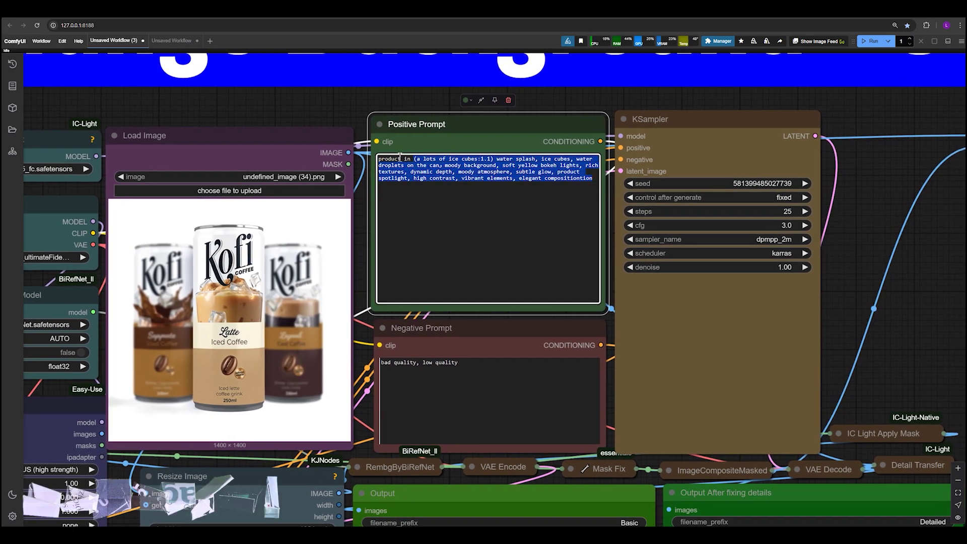
pyautogui.moveTo(594, 179); pyautogui.dragTo(423, 164)
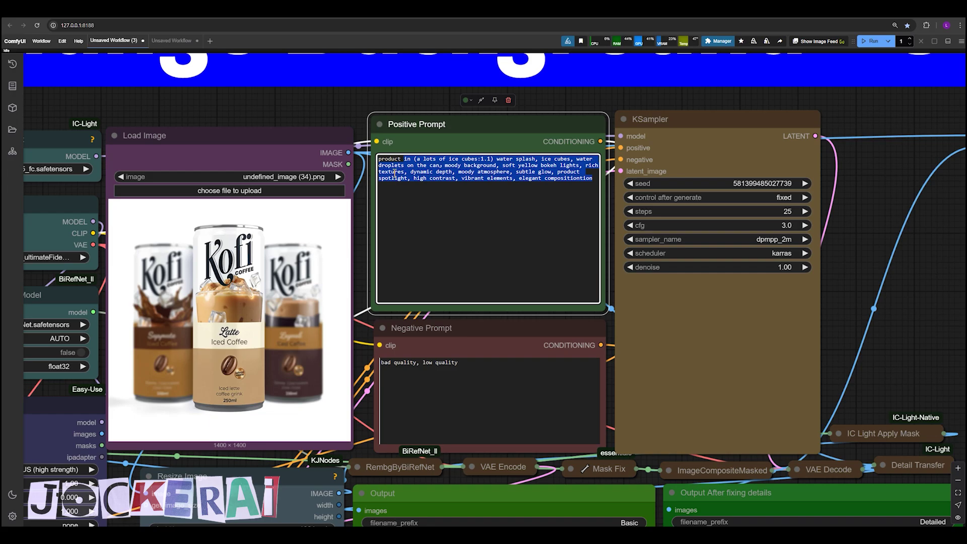
pyautogui.click(361, 204)
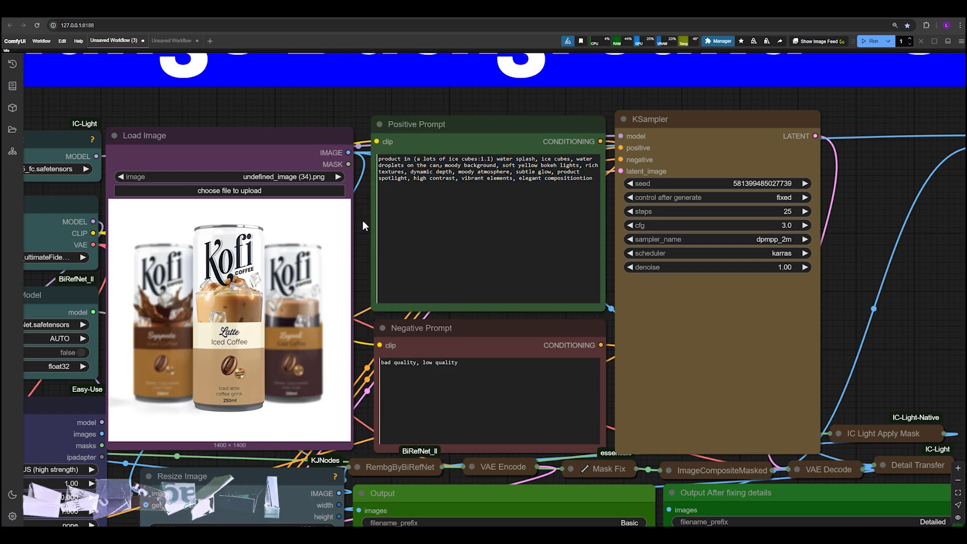
# Highlight the negative prompt text and choose the epicphotogasm checkpoint.
pyautogui.scroll(-2, 402, 261)
pyautogui.click(442, 302)
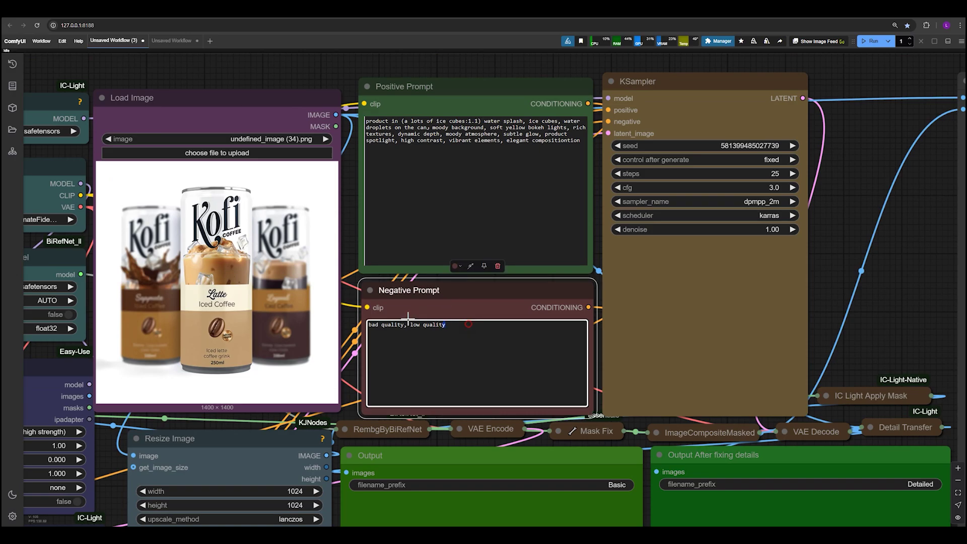
pyautogui.moveTo(445, 324); pyautogui.dragTo(362, 325)
pyautogui.moveTo(353, 265); pyautogui.dragTo(229, 245)
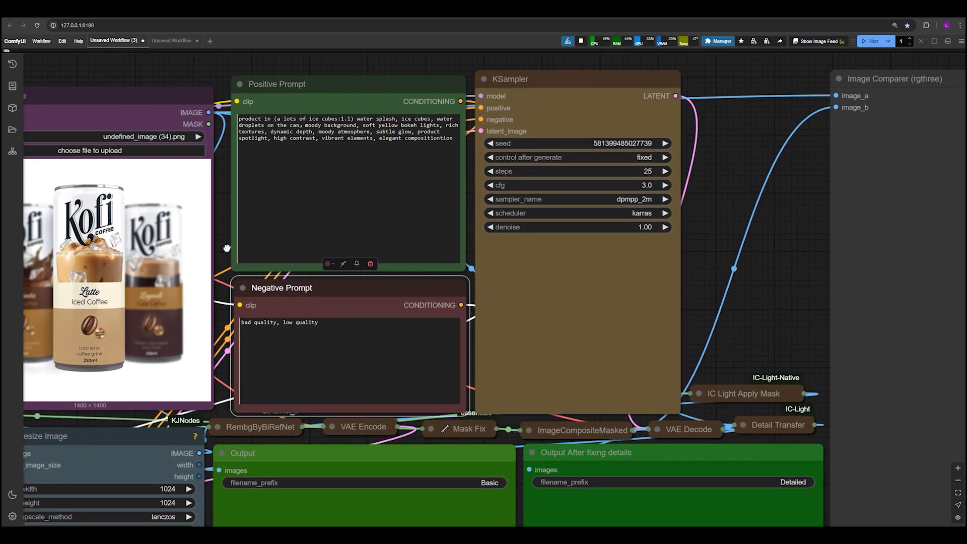
pyautogui.scroll(-3, 732, 183)
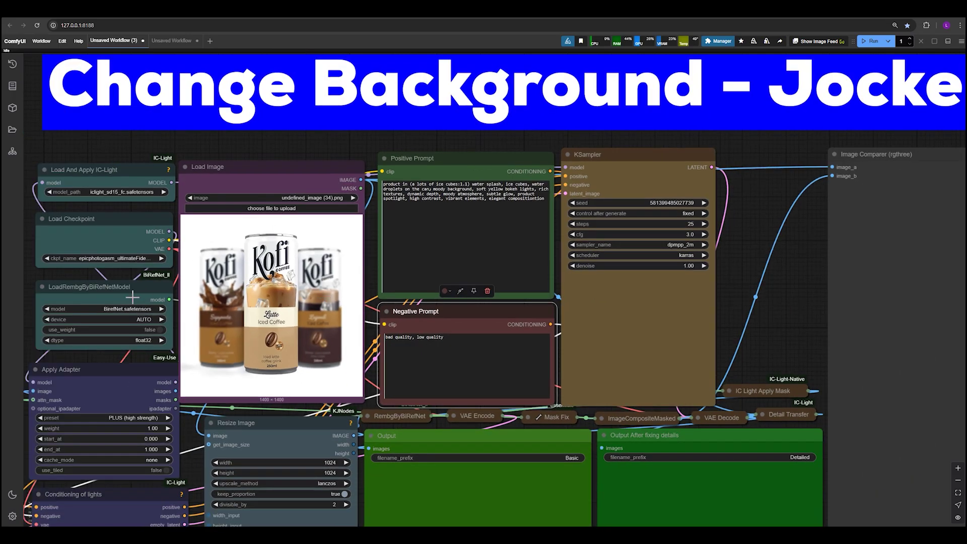
pyautogui.click(99, 258)
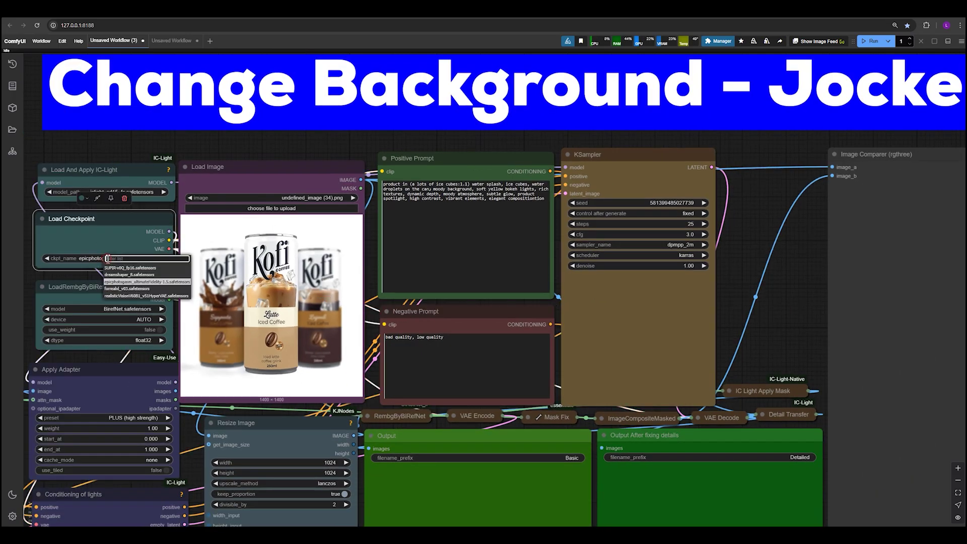
pyautogui.click(137, 282)
pyautogui.scroll(2, 742, 244)
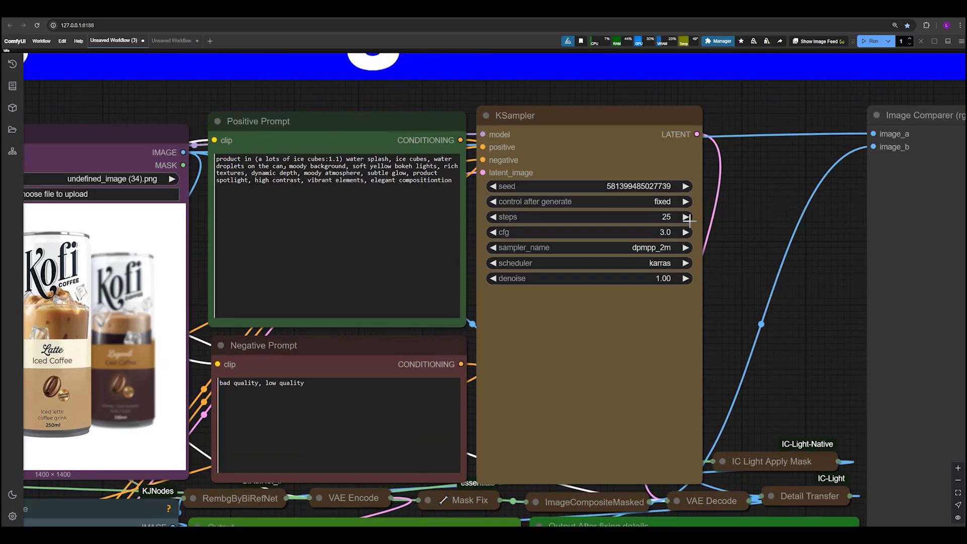
# Set the KSampler to cfg 3 with the dpmpp_2m sampler and karras scheduler.
pyautogui.click(657, 232)
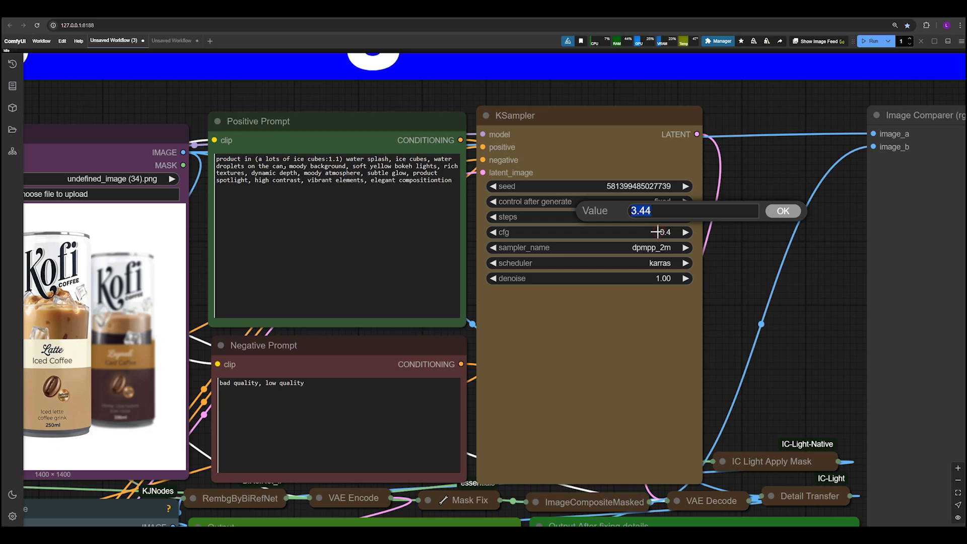
pyautogui.write('3')
pyautogui.press('Return')
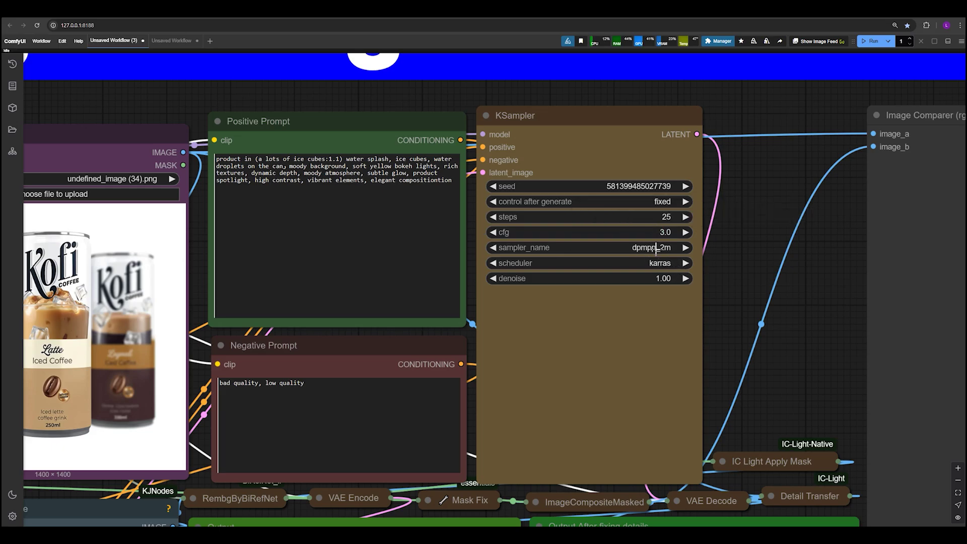
pyautogui.click(655, 248)
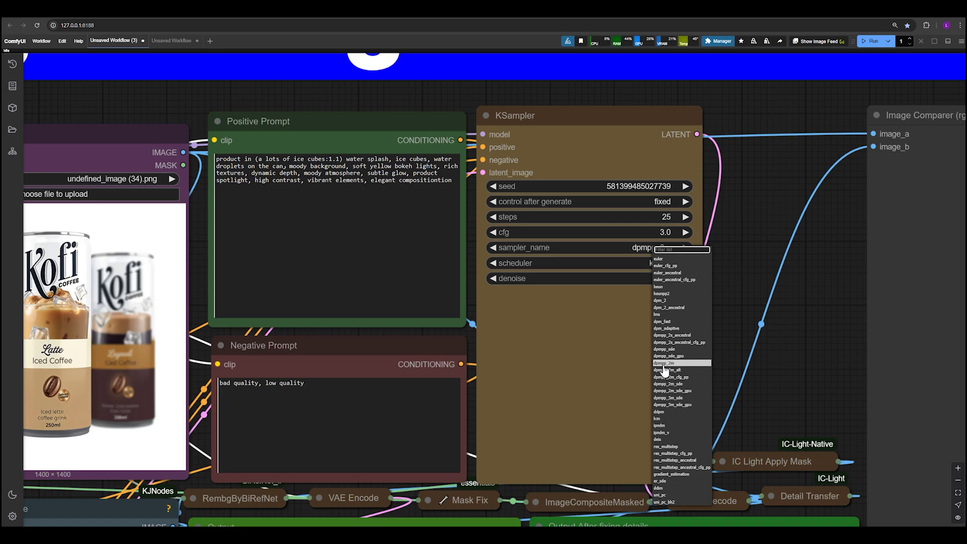
pyautogui.click(668, 273)
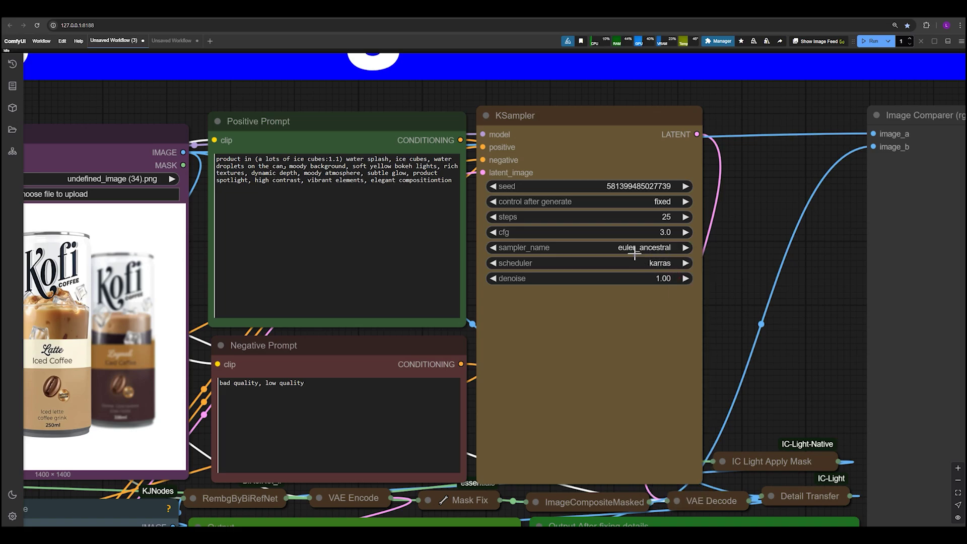
pyautogui.click(653, 248)
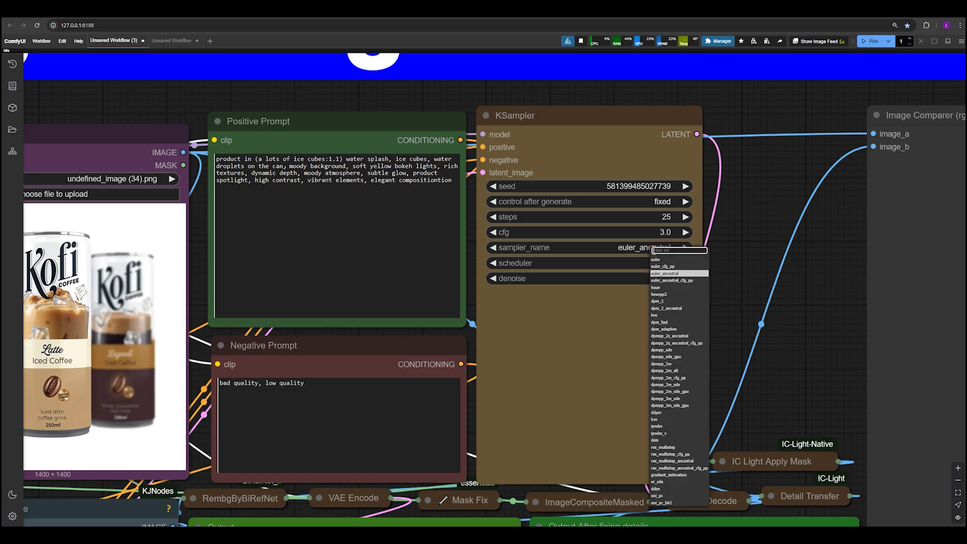
pyautogui.click(639, 273)
pyautogui.click(657, 263)
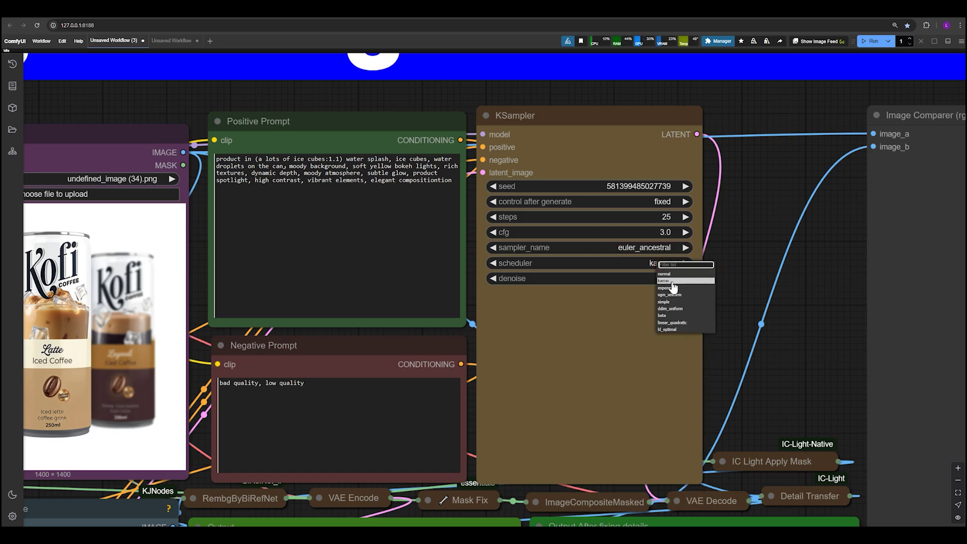
pyautogui.click(664, 280)
pyautogui.click(660, 264)
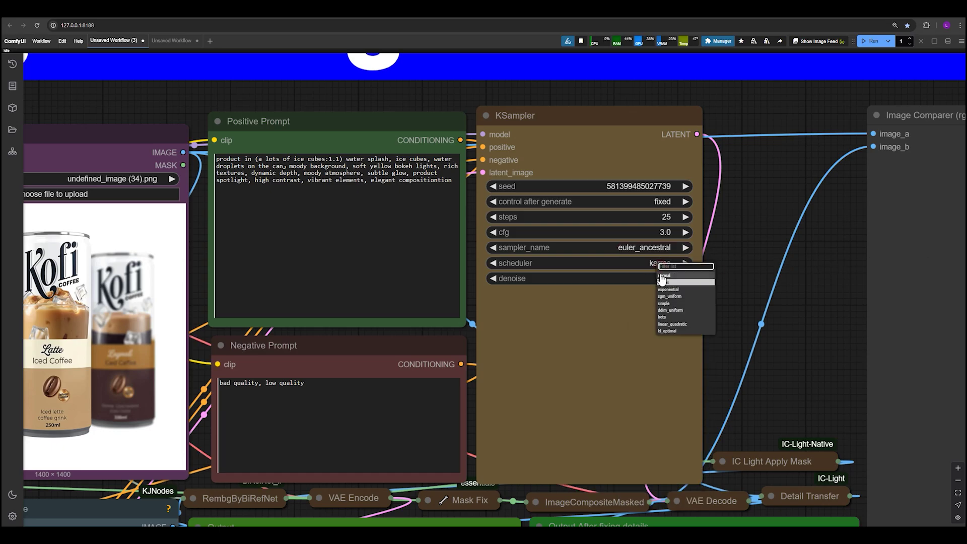
pyautogui.click(644, 248)
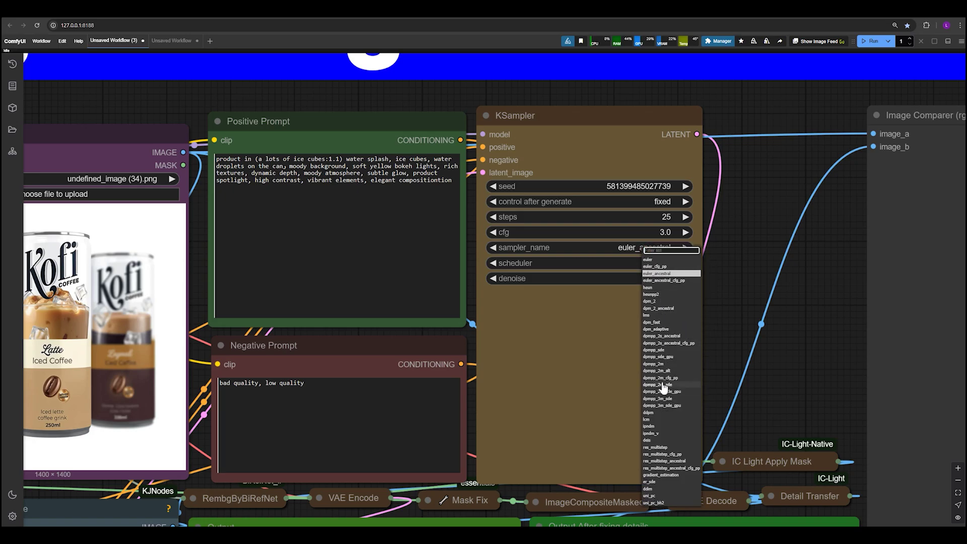
pyautogui.click(657, 363)
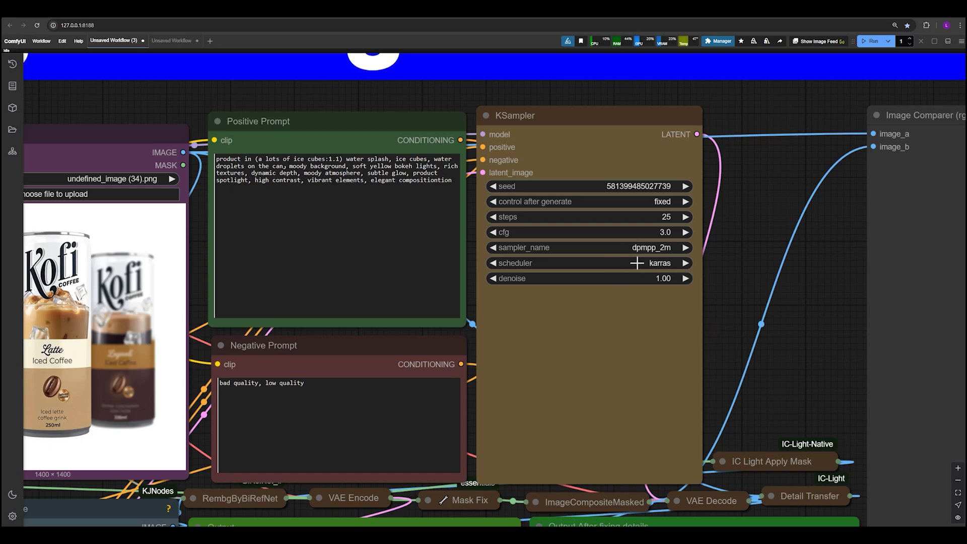
# Run the workflow to render the Kofi cans on the dark bokeh, ice-cube background.
pyautogui.scroll(-5, 723, 318)
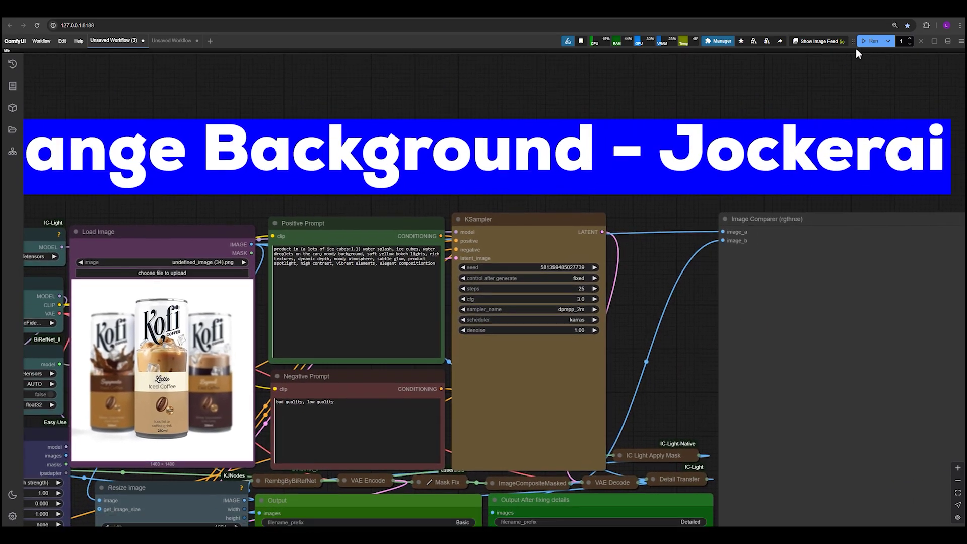
pyautogui.click(869, 41)
pyautogui.scroll(-3, 703, 326)
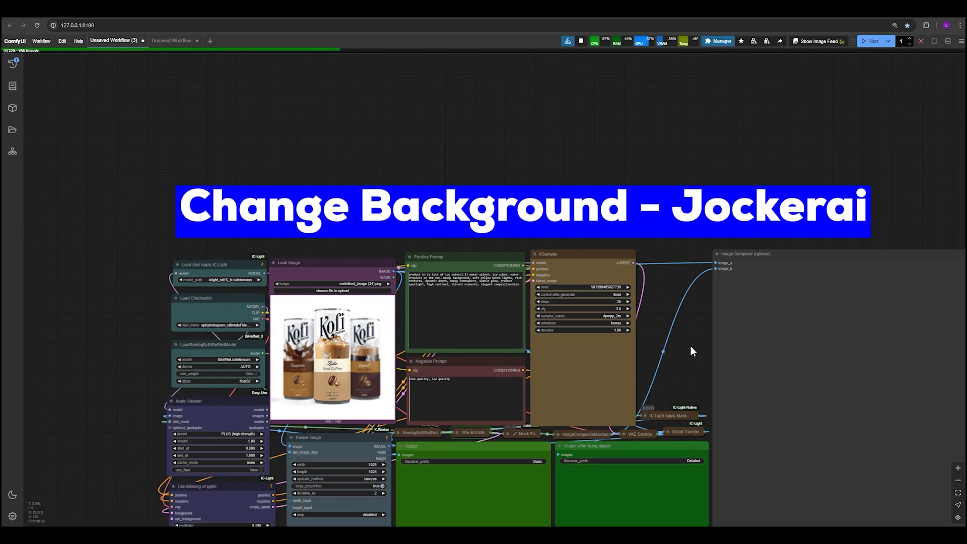
pyautogui.moveTo(690, 346); pyautogui.dragTo(791, 220)
pyautogui.scroll(2, 350, 332)
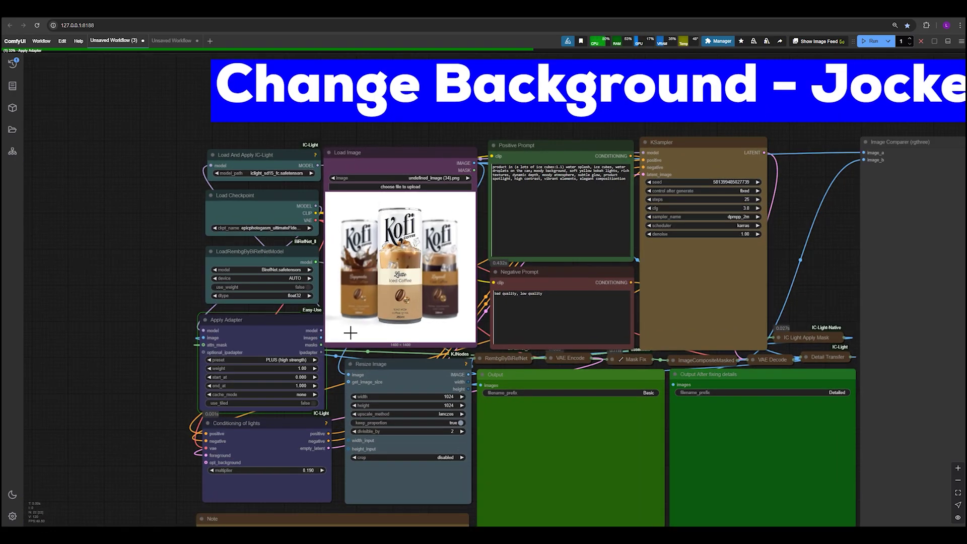
pyautogui.click(272, 214)
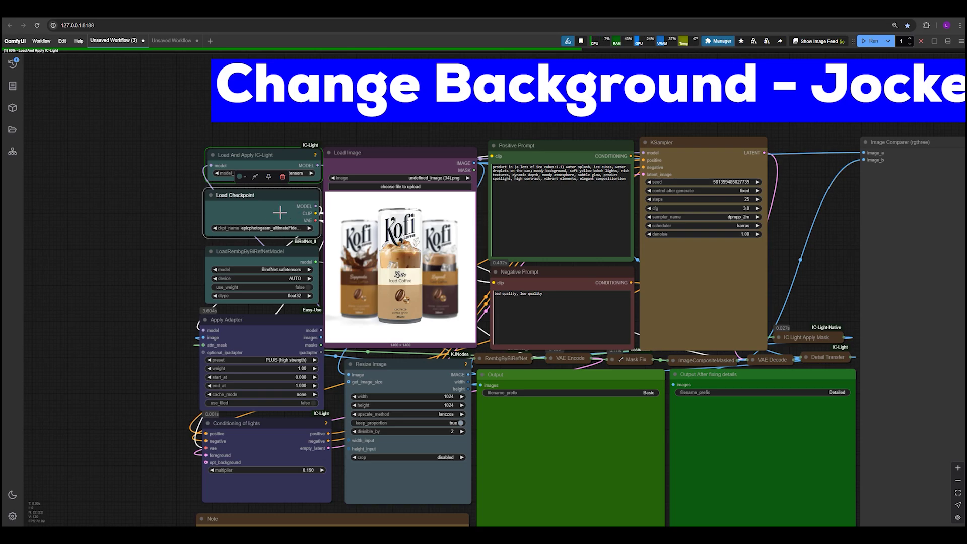
pyautogui.click(230, 159)
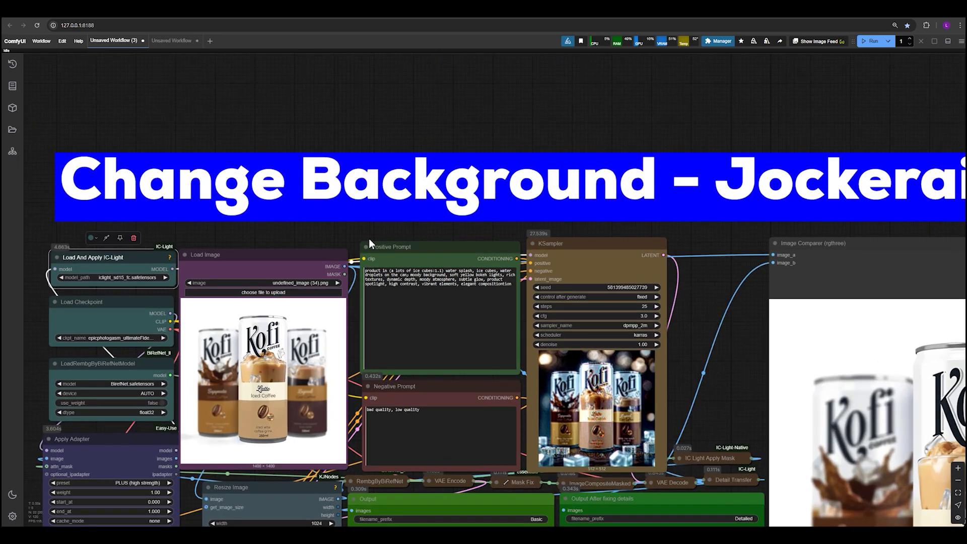
pyautogui.scroll(4, 369, 237)
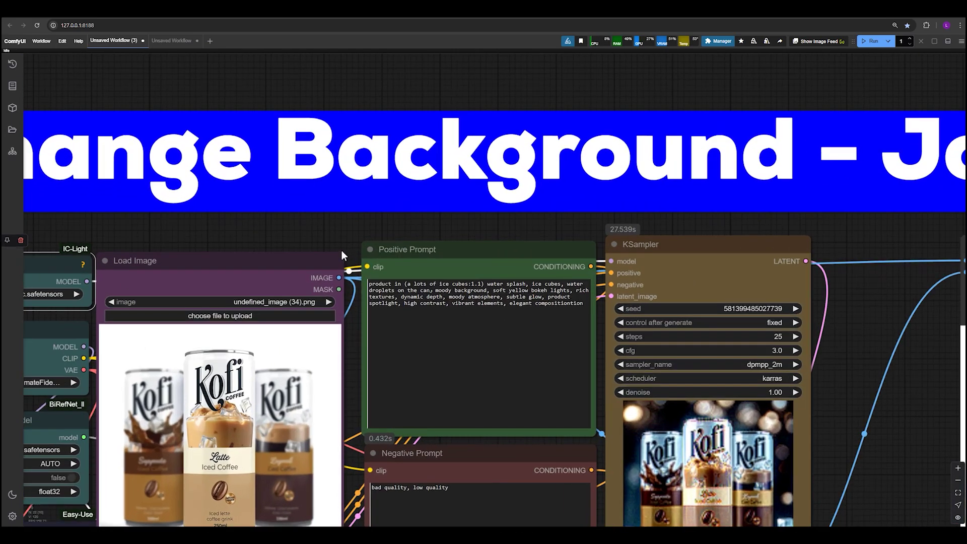
pyautogui.moveTo(405, 284)
pyautogui.mouseDown()
pyautogui.moveTo(586, 292)
pyautogui.moveTo(400, 291)
pyautogui.mouseUp()
pyautogui.click(397, 296)
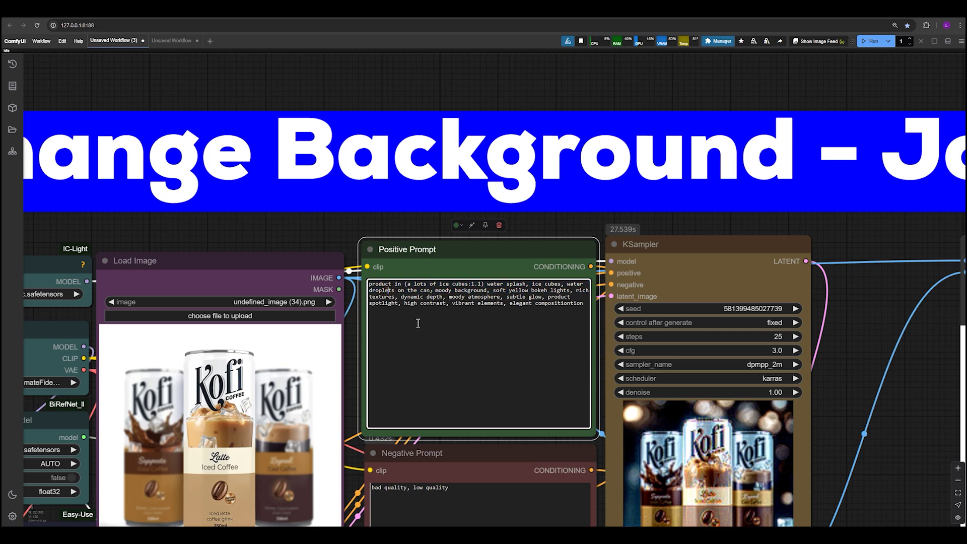
pyautogui.scroll(-2, 351, 270)
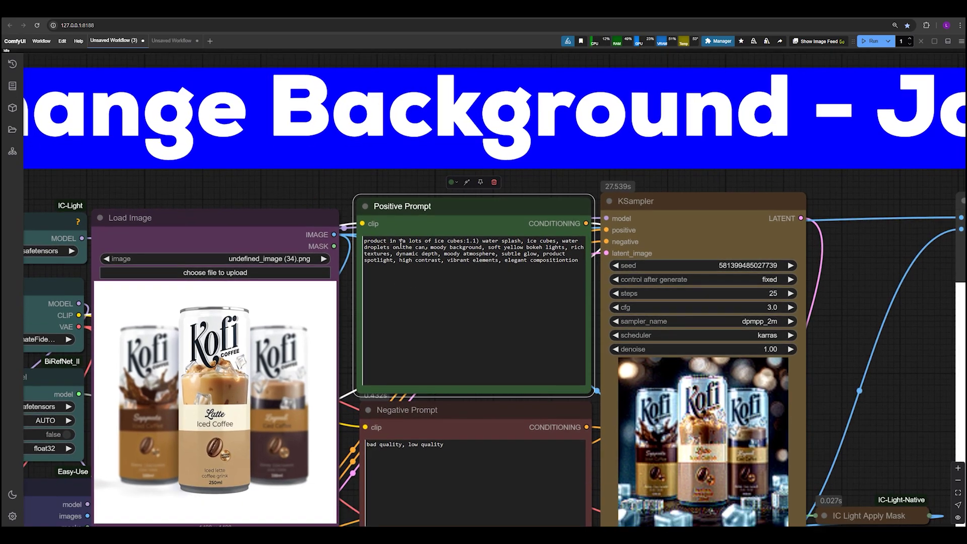
pyautogui.moveTo(401, 241); pyautogui.dragTo(472, 241)
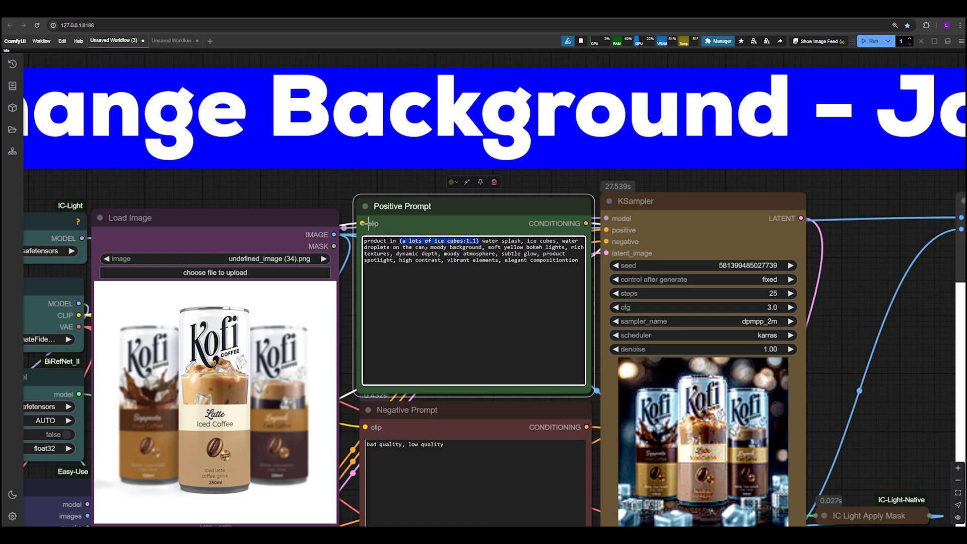
pyautogui.scroll(8, 346, 208)
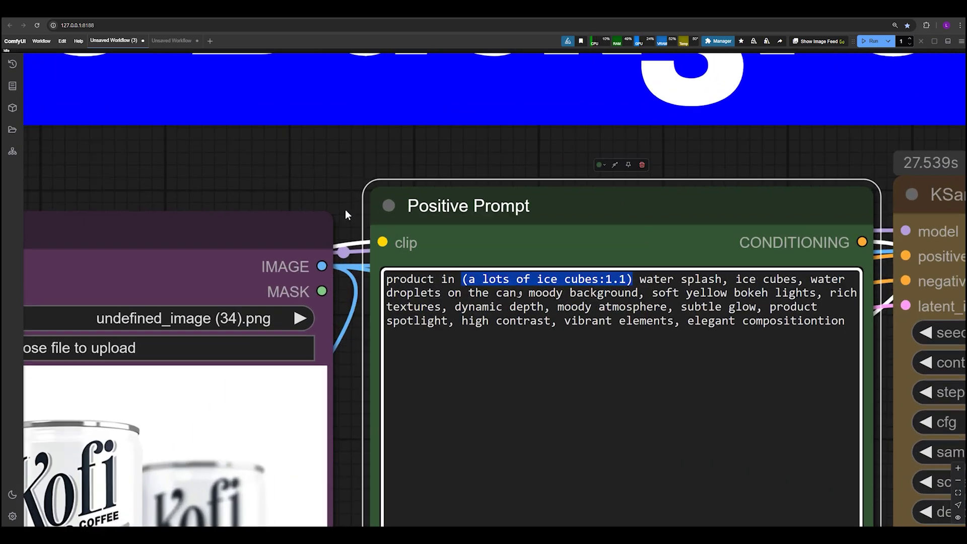
pyautogui.moveTo(627, 278); pyautogui.dragTo(599, 283)
pyautogui.click(484, 279)
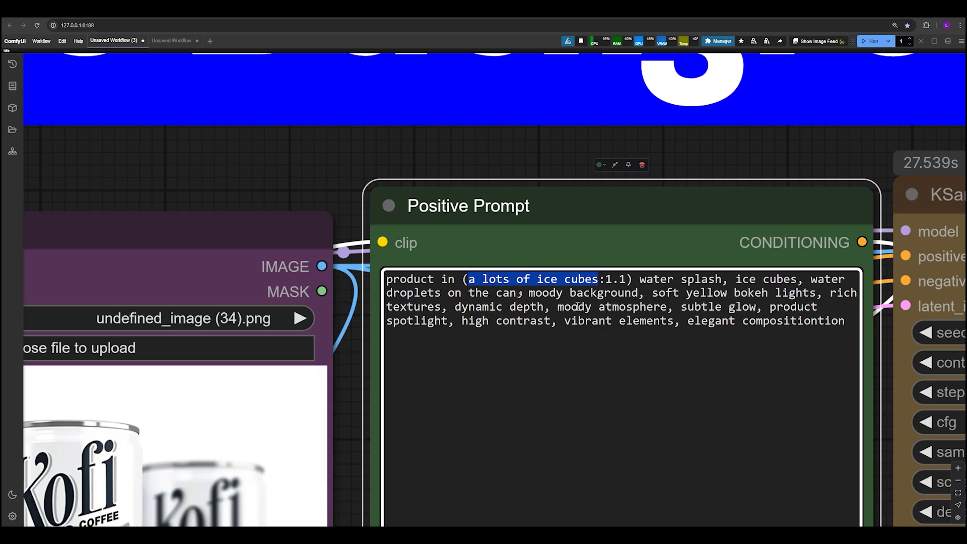
pyautogui.moveTo(468, 280); pyautogui.dragTo(596, 280)
pyautogui.click(534, 281)
pyautogui.moveTo(463, 280); pyautogui.dragTo(632, 280)
pyautogui.click(621, 280)
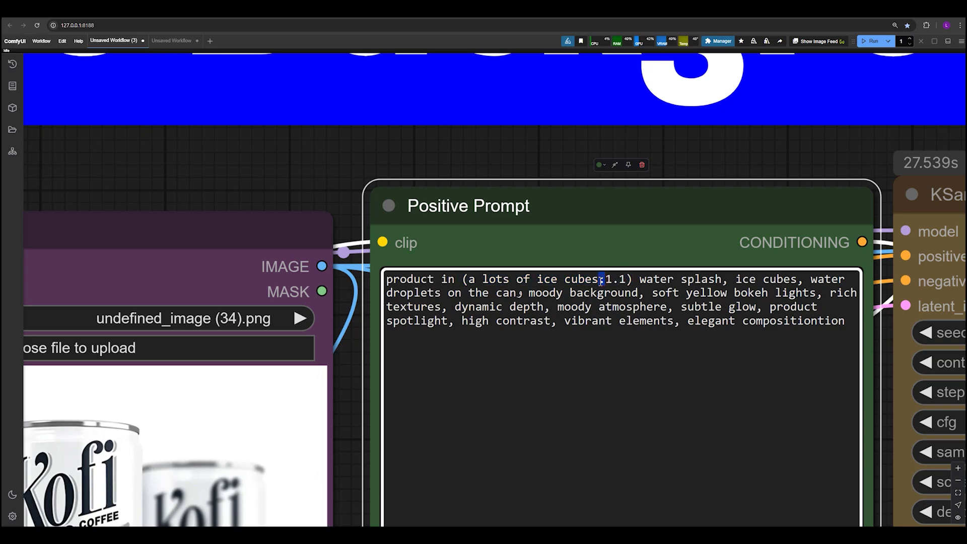
pyautogui.moveTo(613, 280)
pyautogui.mouseDown()
pyautogui.moveTo(605, 280)
pyautogui.moveTo(619, 282)
pyautogui.mouseUp()
pyautogui.click(626, 280)
pyautogui.click(625, 280)
pyautogui.press('BackSpace')
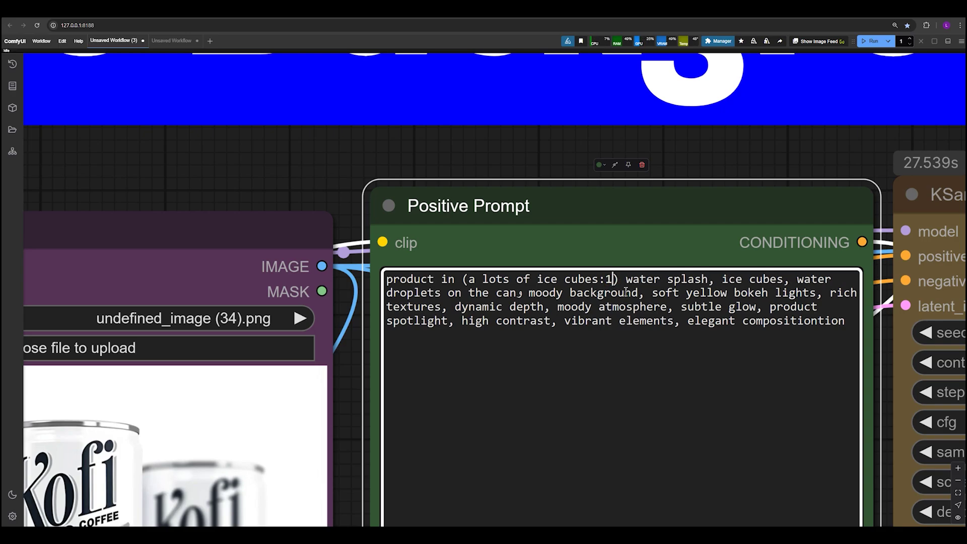
pyautogui.write('.1')
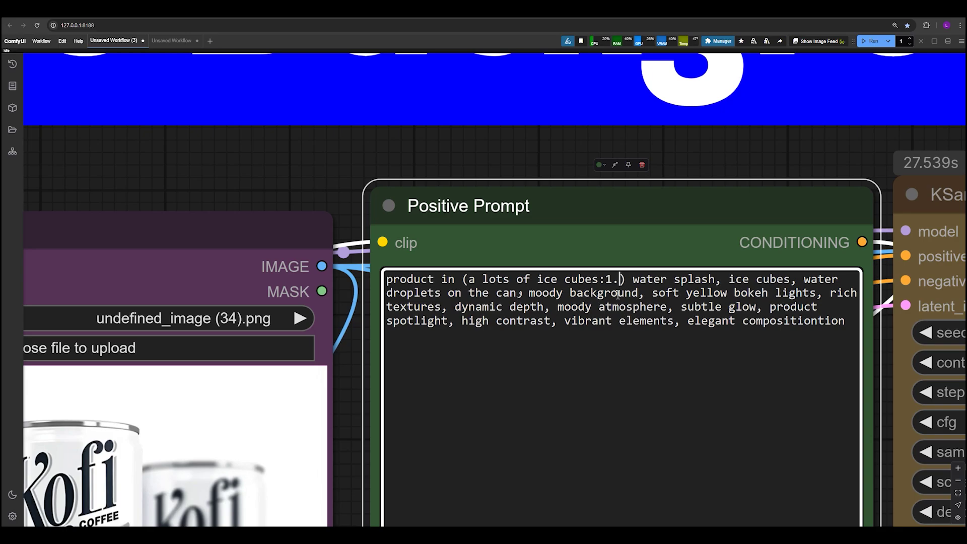
pyautogui.press('BackSpace')
pyautogui.write('2')
pyautogui.press('BackSpace')
pyautogui.write('3')
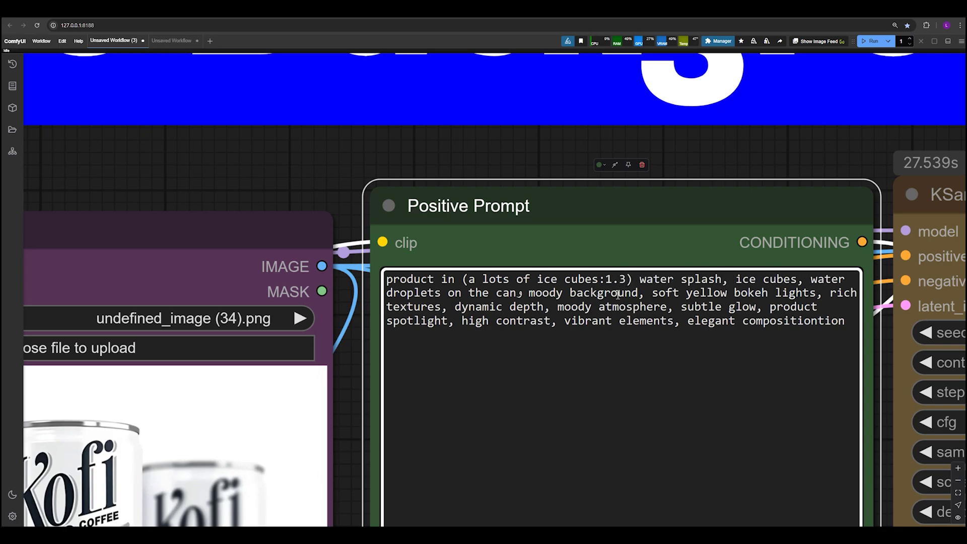
pyautogui.press('BackSpace')
pyautogui.write('1')
pyautogui.moveTo(473, 281)
pyautogui.mouseDown()
pyautogui.moveTo(597, 280)
pyautogui.moveTo(471, 280)
pyautogui.mouseUp()
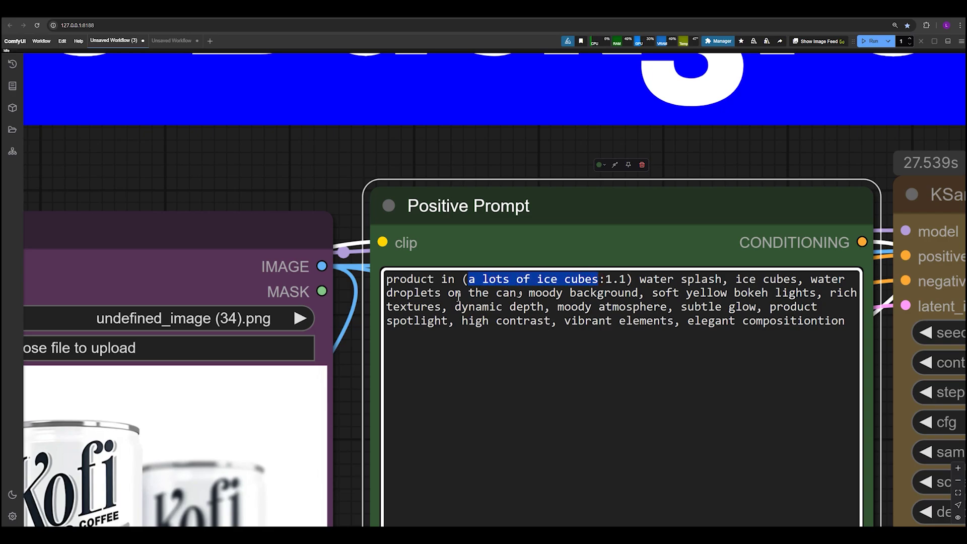
pyautogui.scroll(-6, 353, 397)
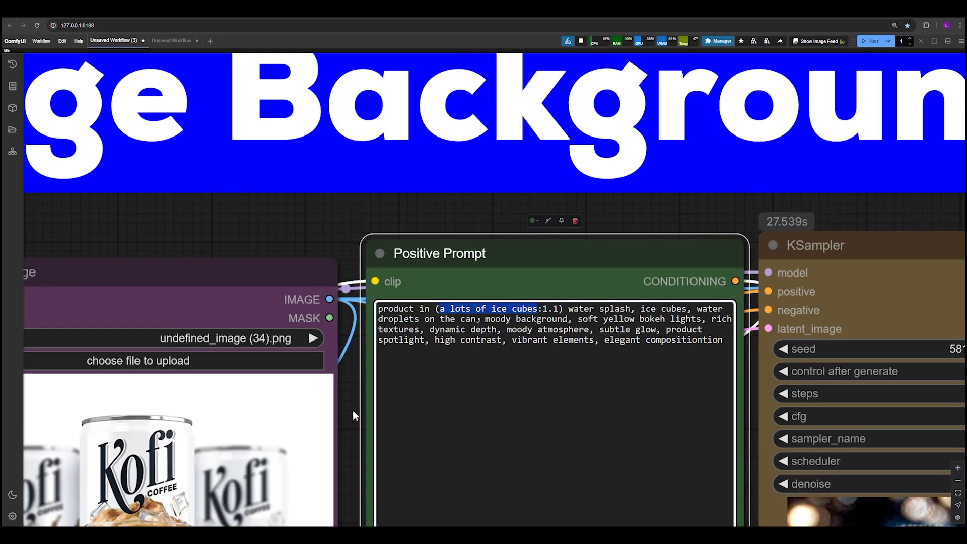
pyautogui.moveTo(351, 420); pyautogui.dragTo(190, 308)
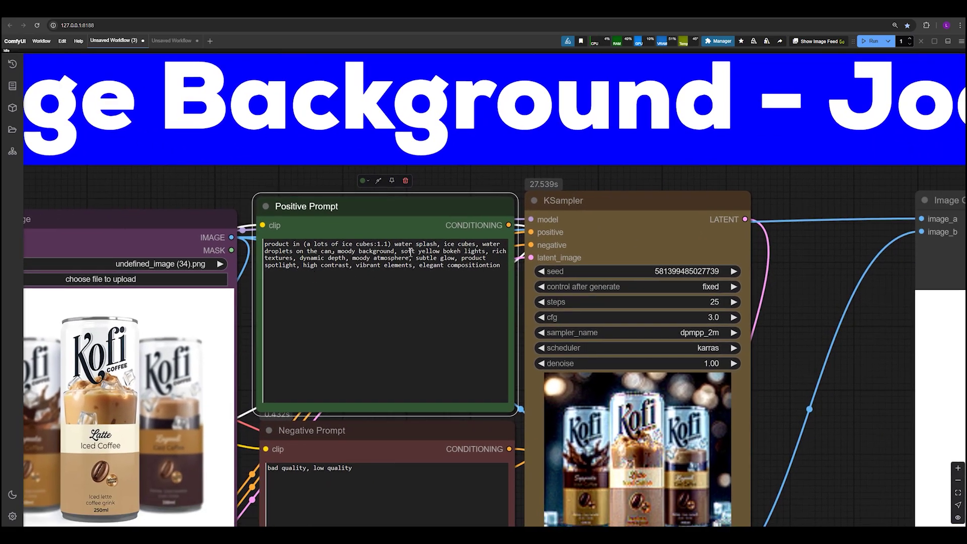
pyautogui.moveTo(244, 289); pyautogui.dragTo(242, 64)
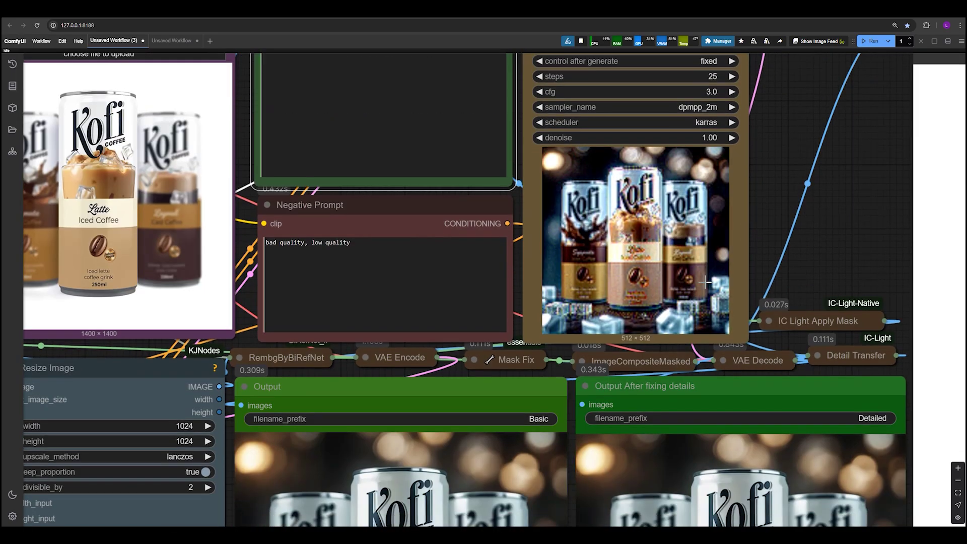
pyautogui.moveTo(779, 246); pyautogui.dragTo(734, 85)
pyautogui.scroll(2, 495, 392)
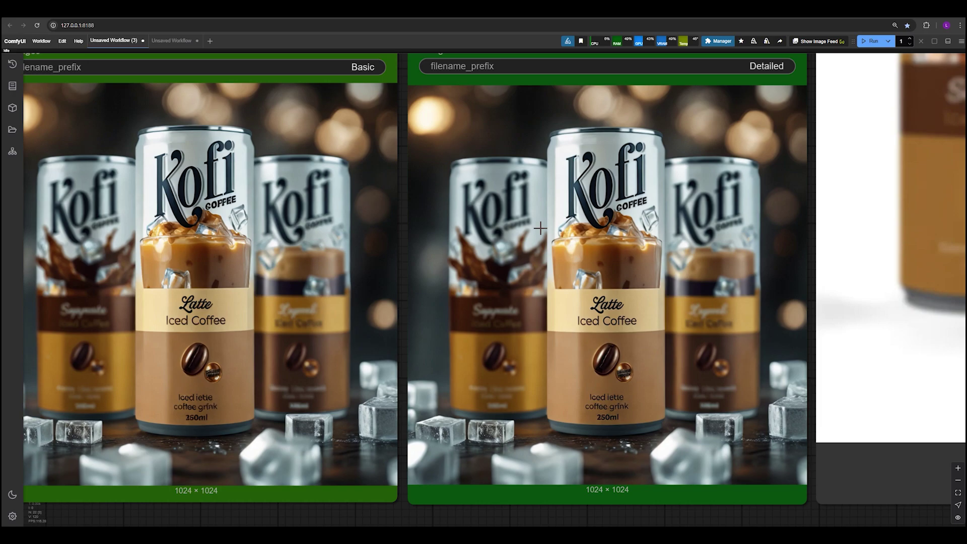
pyautogui.scroll(-3, 469, 334)
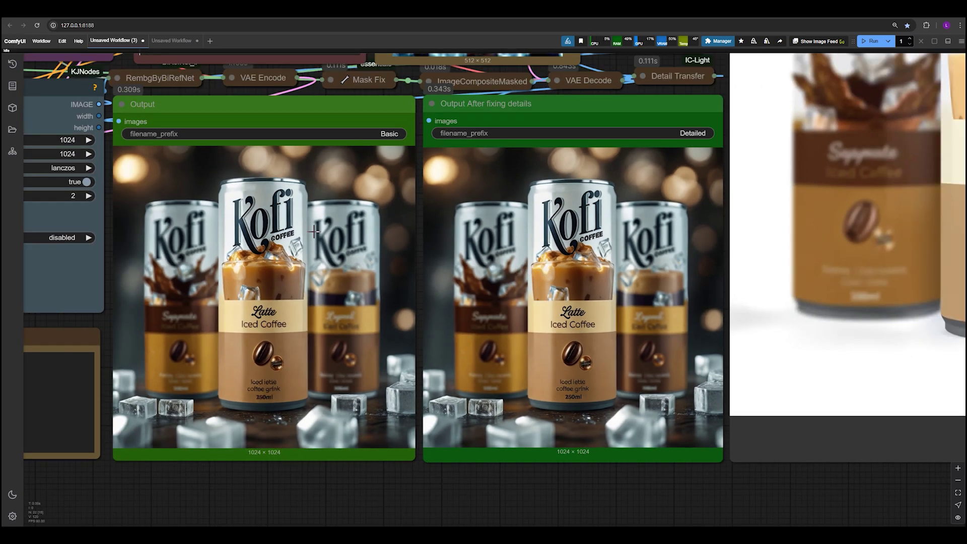
pyautogui.click(209, 108)
pyautogui.click(534, 114)
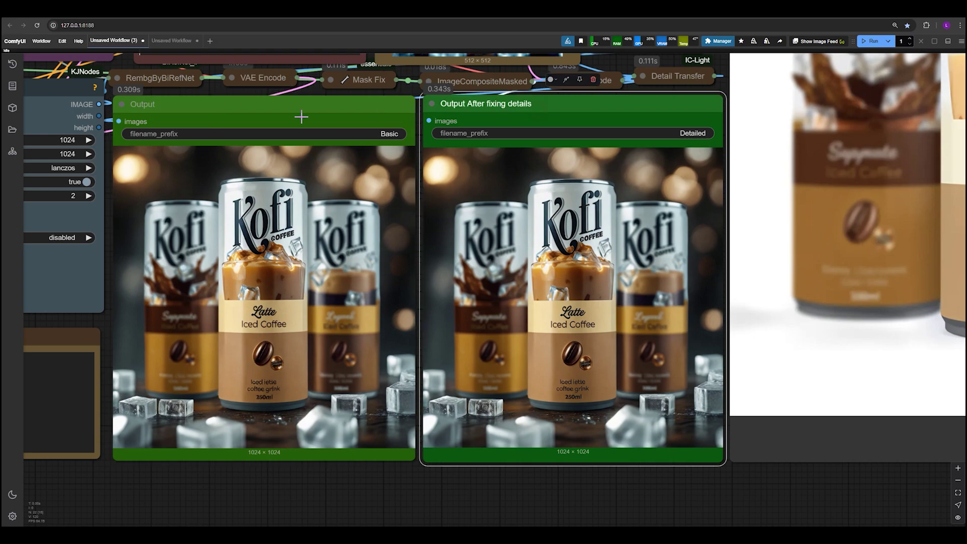
pyautogui.click(301, 116)
pyautogui.click(526, 114)
pyautogui.scroll(3, 155, 189)
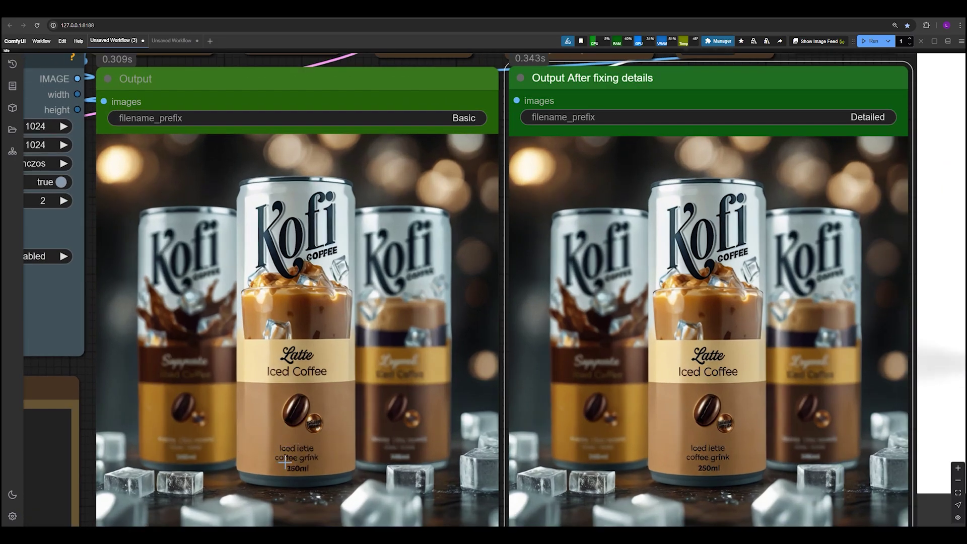
pyautogui.scroll(5, 285, 462)
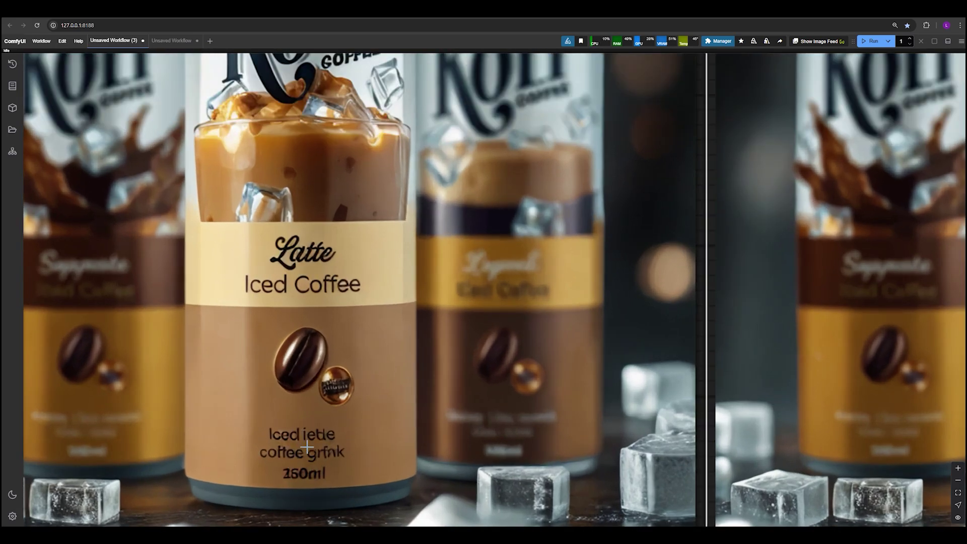
pyautogui.scroll(-5, 299, 452)
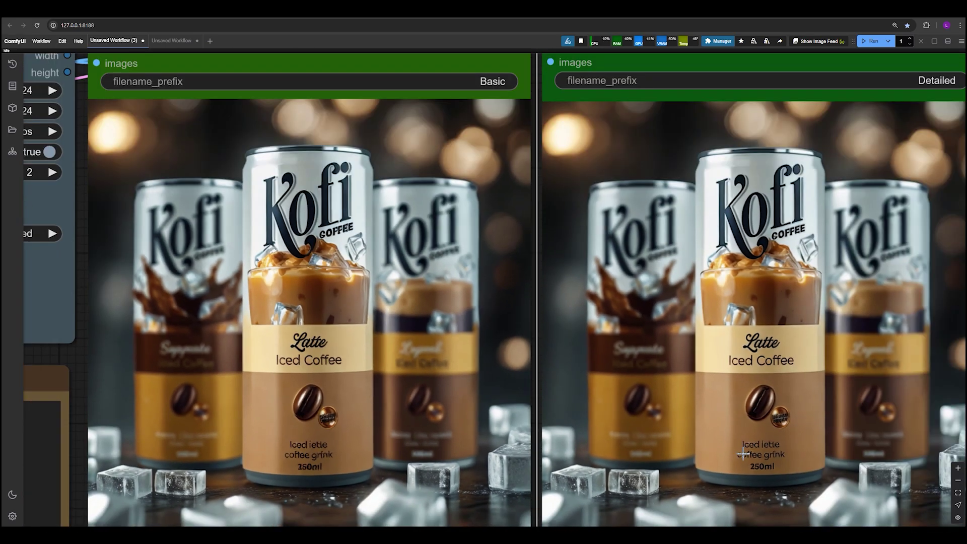
pyautogui.scroll(-3, 629, 437)
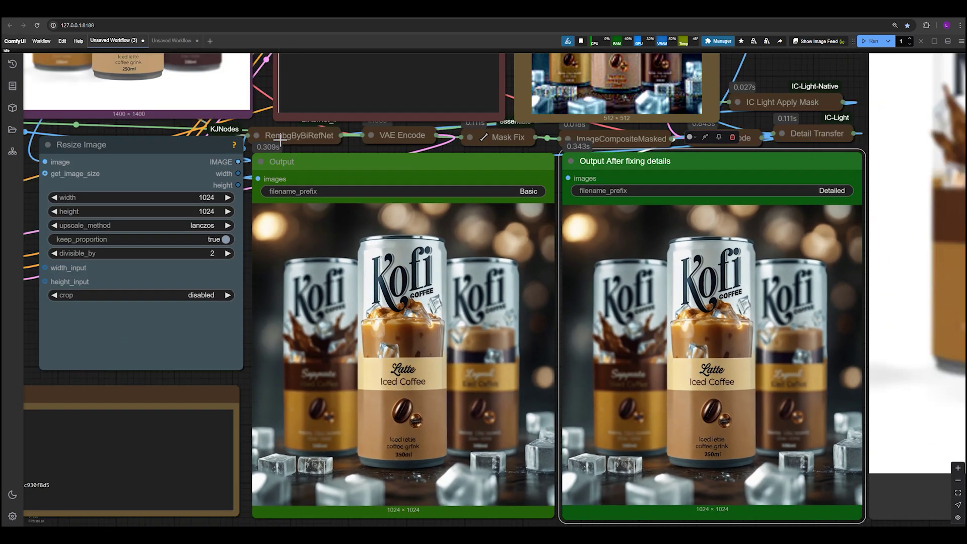
pyautogui.moveTo(179, 92); pyautogui.dragTo(389, 308)
pyautogui.scroll(1, 356, 281)
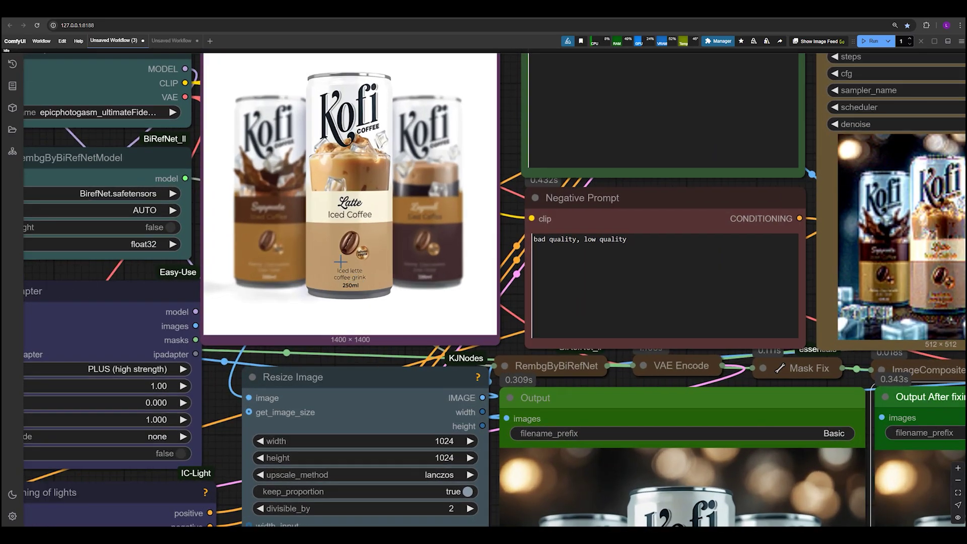
pyautogui.scroll(3, 343, 267)
pyautogui.scroll(-3, 351, 271)
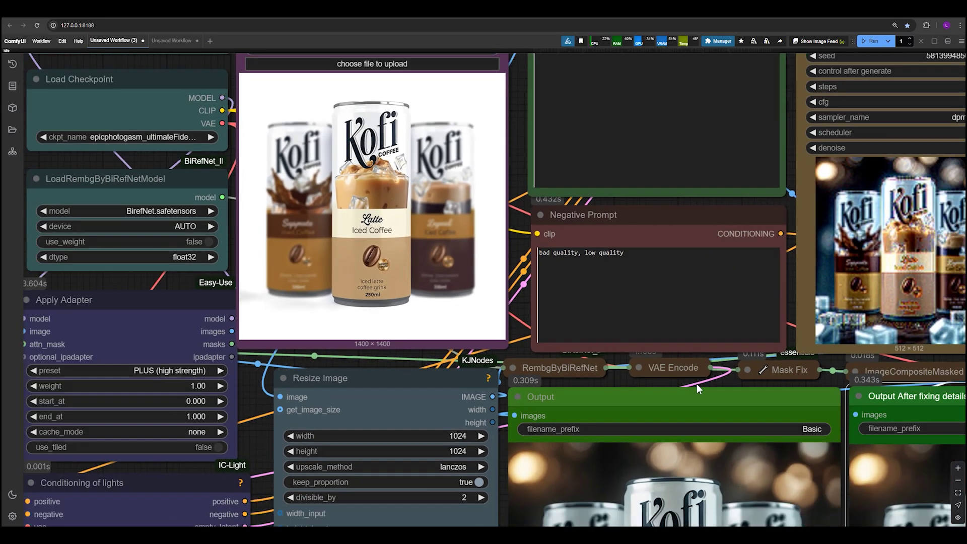
pyautogui.moveTo(699, 387); pyautogui.dragTo(452, 369)
pyautogui.scroll(4, 452, 369)
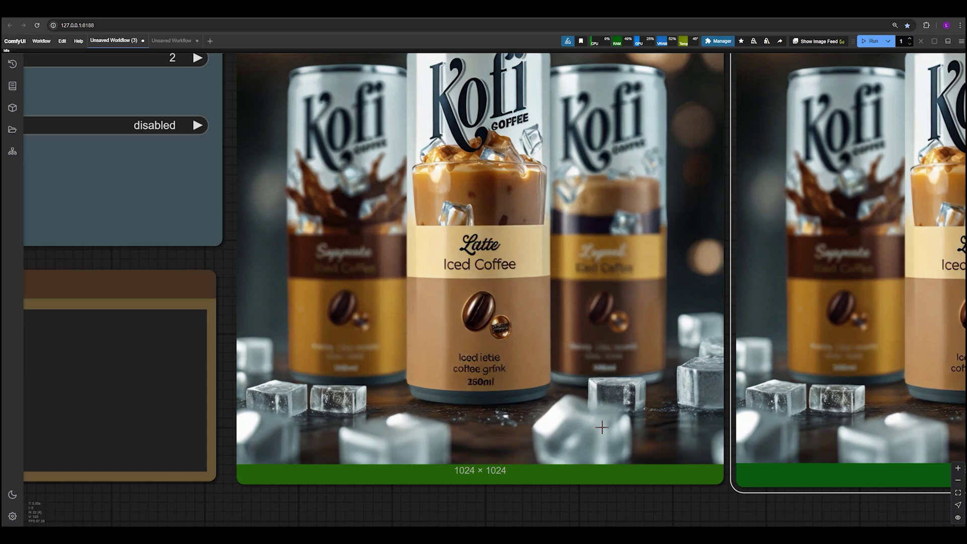
pyautogui.moveTo(751, 508); pyautogui.dragTo(294, 455)
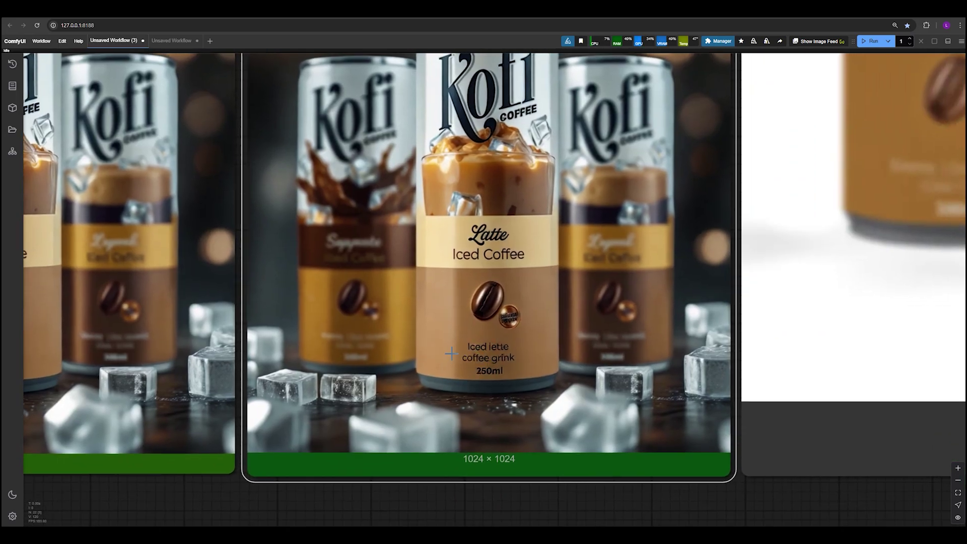
pyautogui.scroll(4, 494, 357)
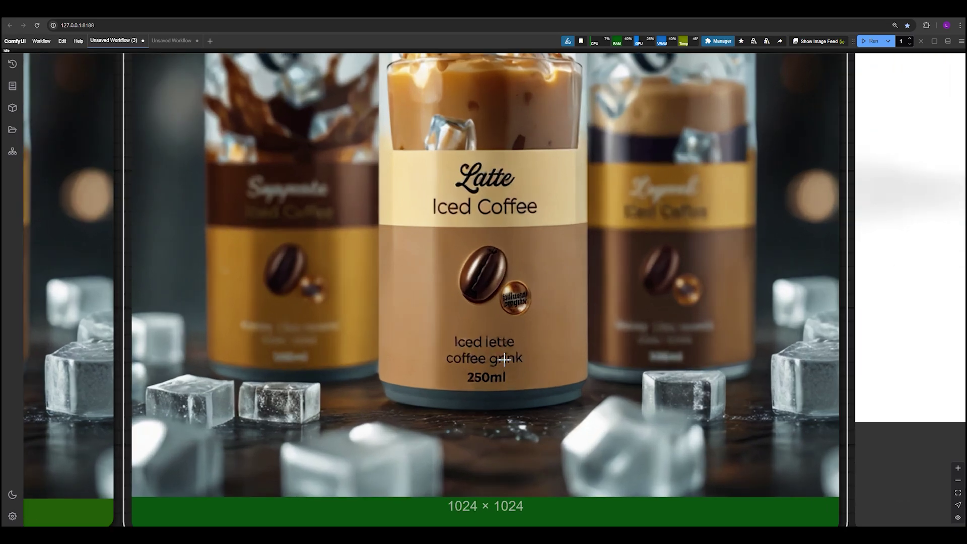
pyautogui.scroll(-5, 501, 359)
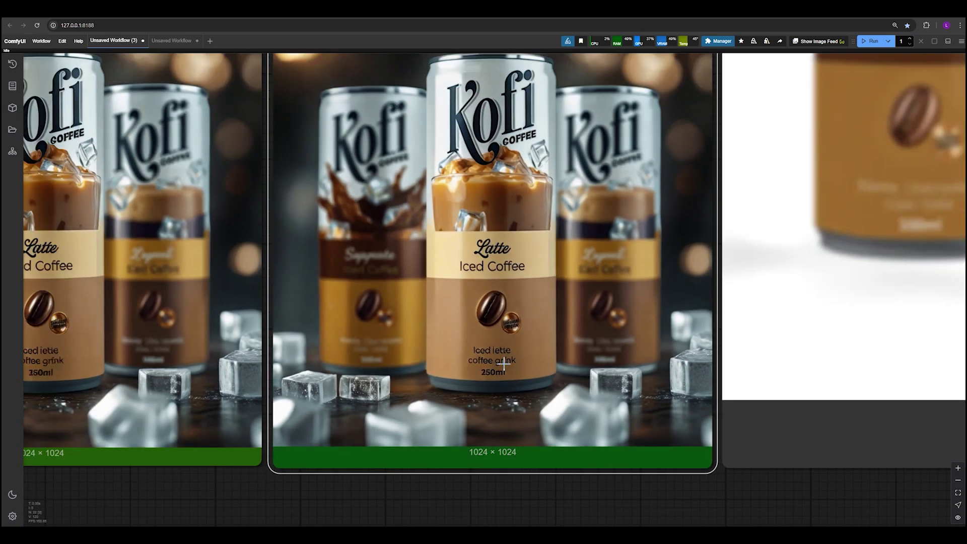
pyautogui.scroll(-3, 509, 355)
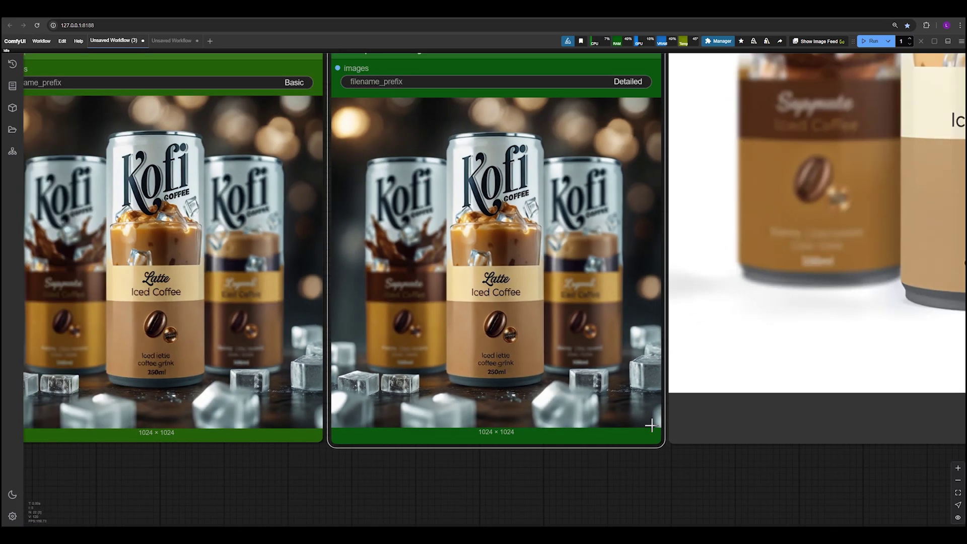
pyautogui.moveTo(555, 496); pyautogui.dragTo(72, 514)
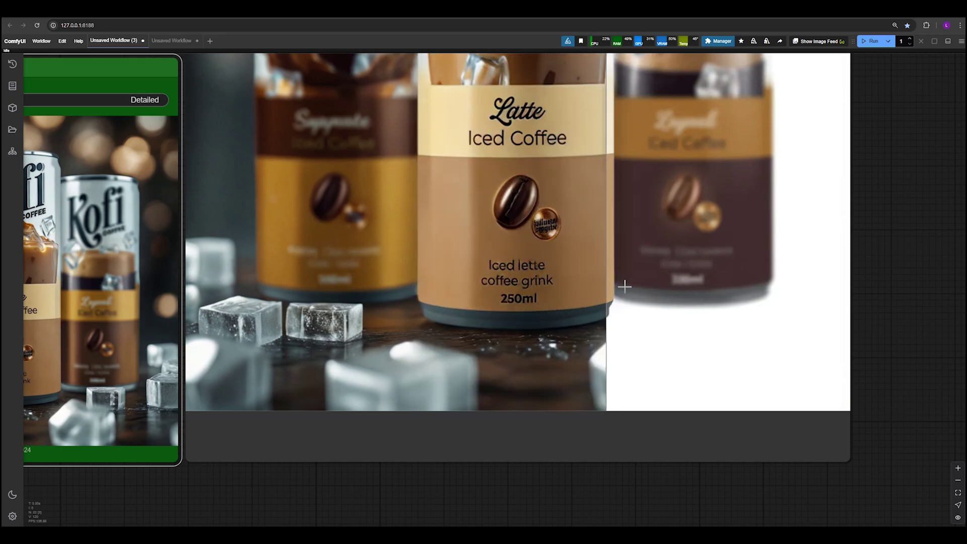
pyautogui.scroll(-6, 612, 337)
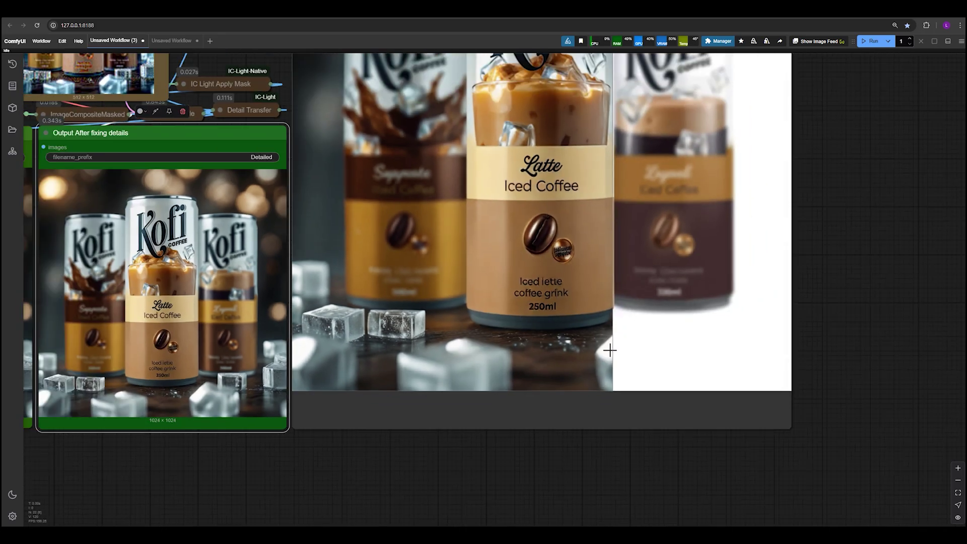
pyautogui.moveTo(317, 469); pyautogui.dragTo(522, 480)
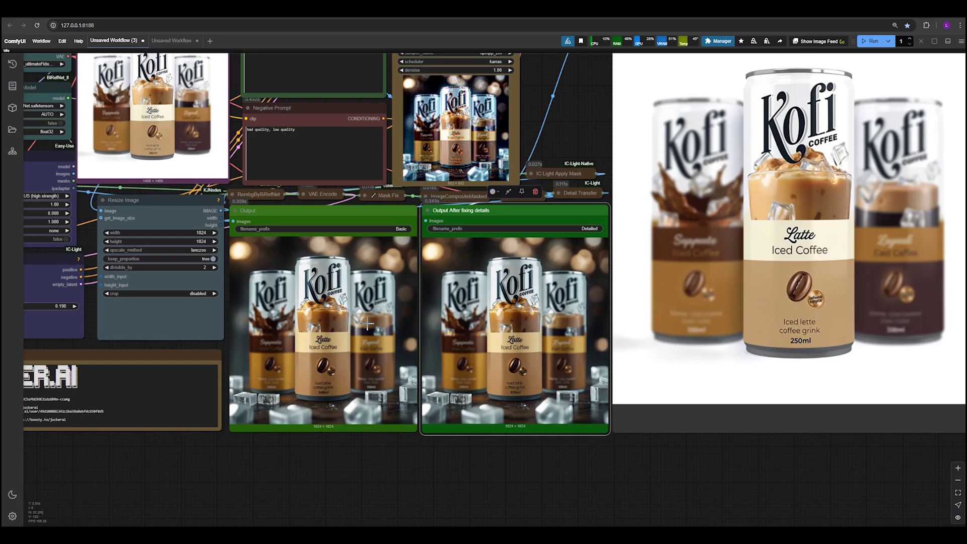
pyautogui.moveTo(259, 468); pyautogui.dragTo(294, 492)
# In the portrait workflow, set the Apply Adapter preset to PLUS FACE (portraits).
pyautogui.click(172, 42)
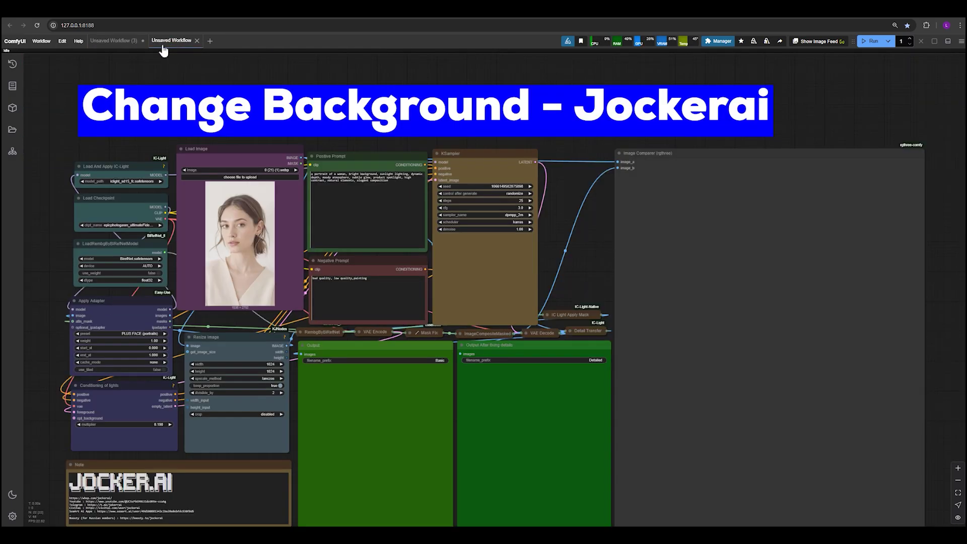
pyautogui.click(115, 40)
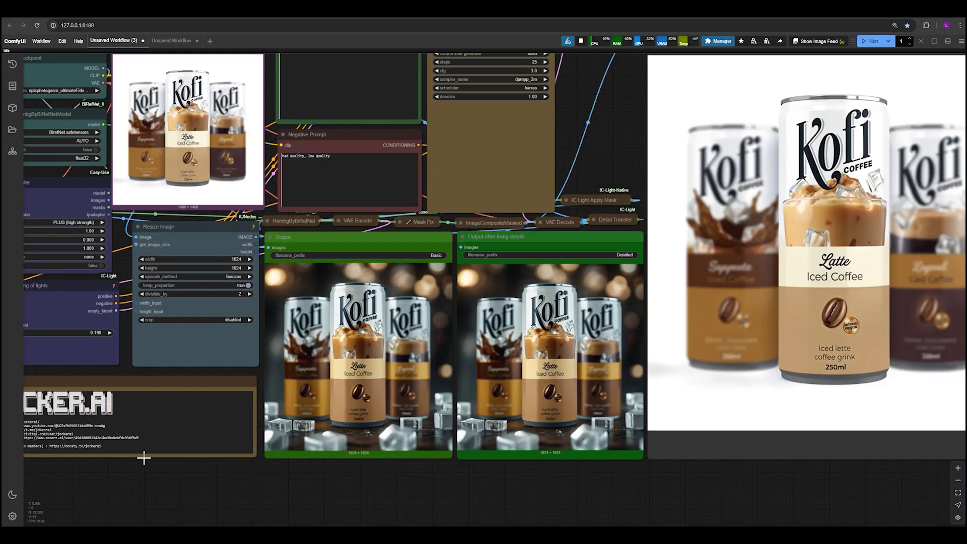
pyautogui.click(164, 43)
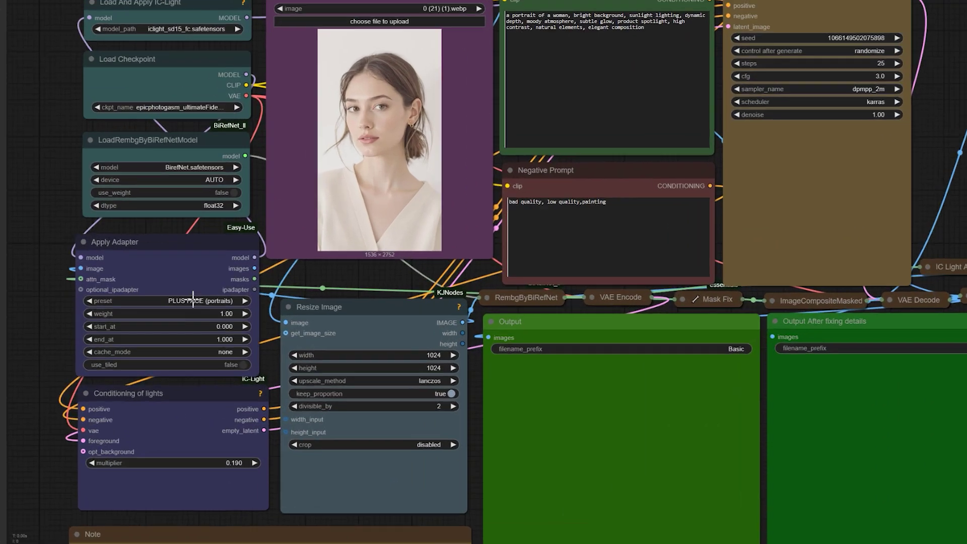
pyautogui.click(136, 333)
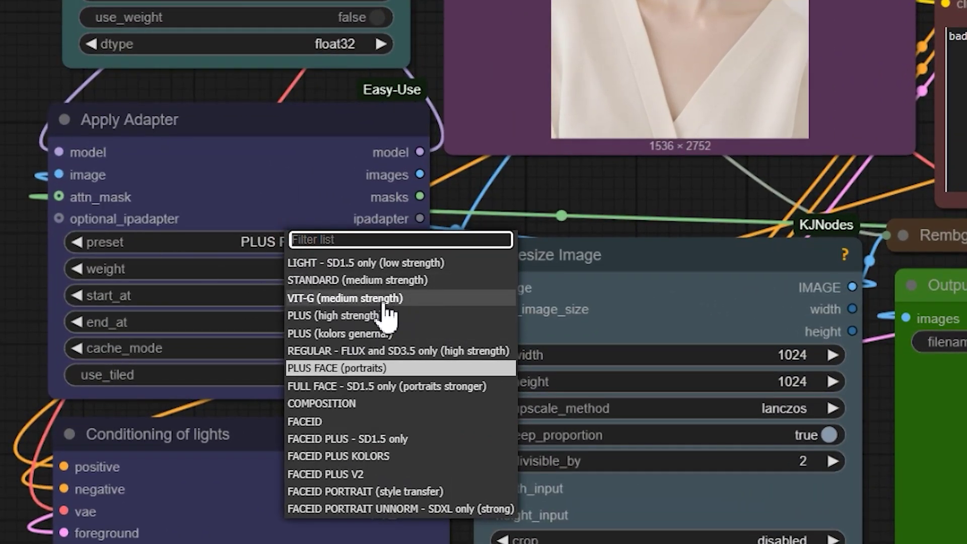
pyautogui.click(389, 316)
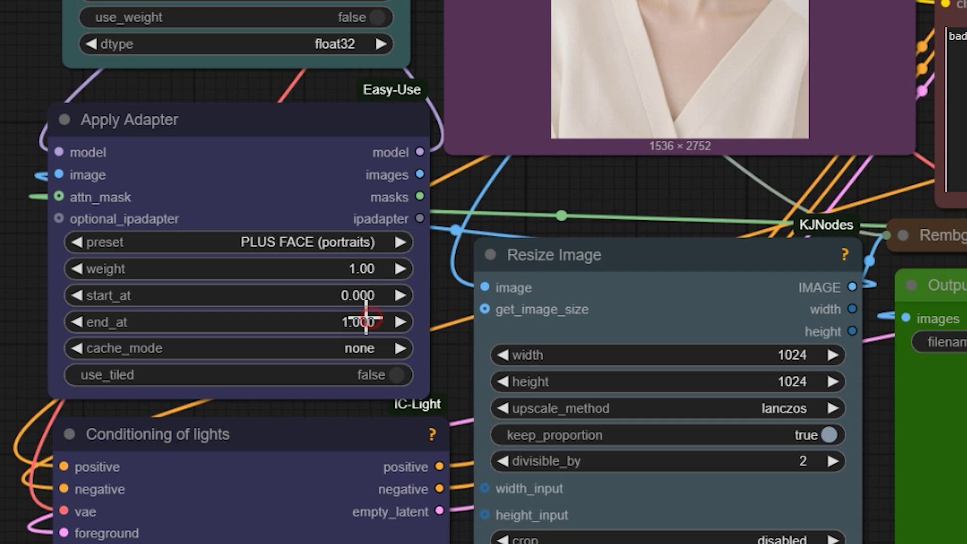
pyautogui.click(292, 247)
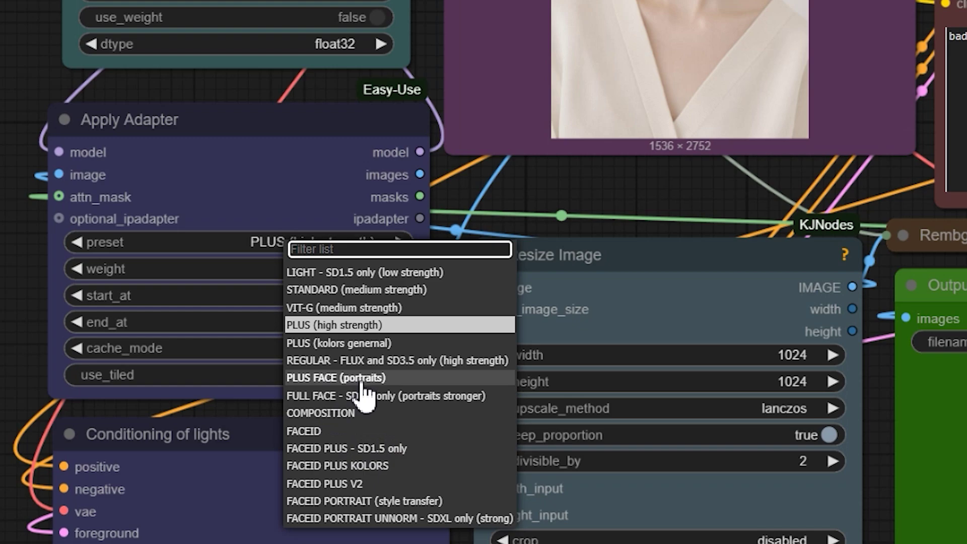
pyautogui.click(331, 378)
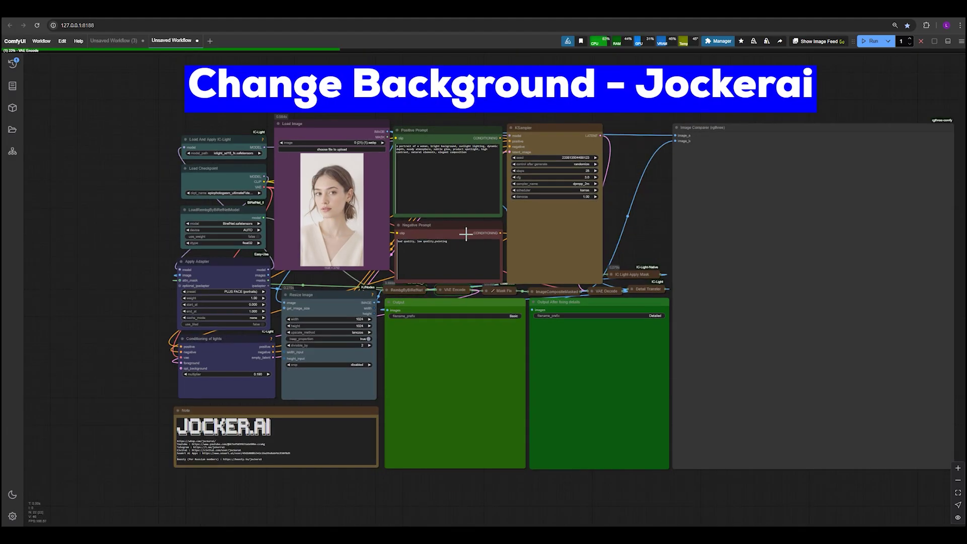
# View the portrait result in the Image Comparer, then return to the Kofi drink workflow.
pyautogui.click(643, 245)
pyautogui.moveTo(618, 245); pyautogui.dragTo(278, 216)
pyautogui.scroll(5, 452, 241)
pyautogui.scroll(-5, 452, 240)
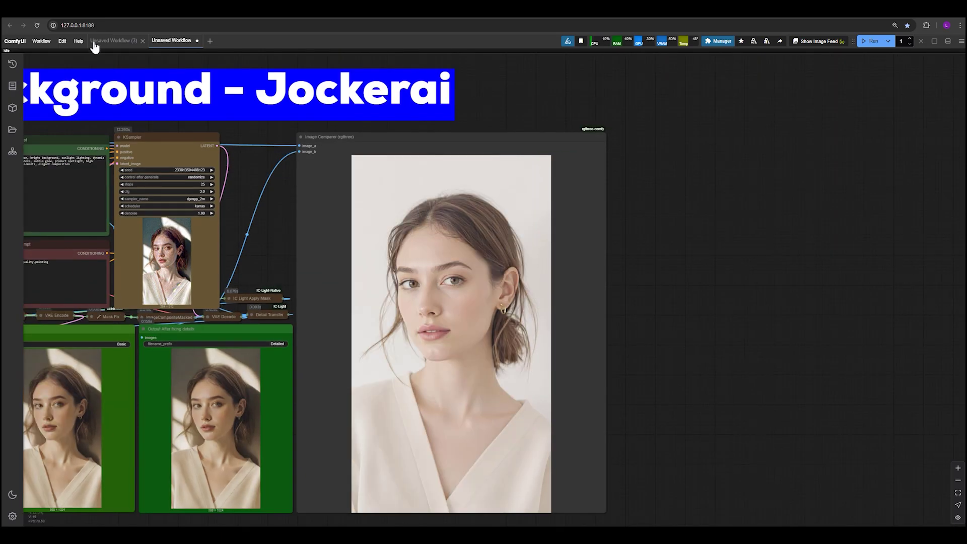
pyautogui.click(114, 40)
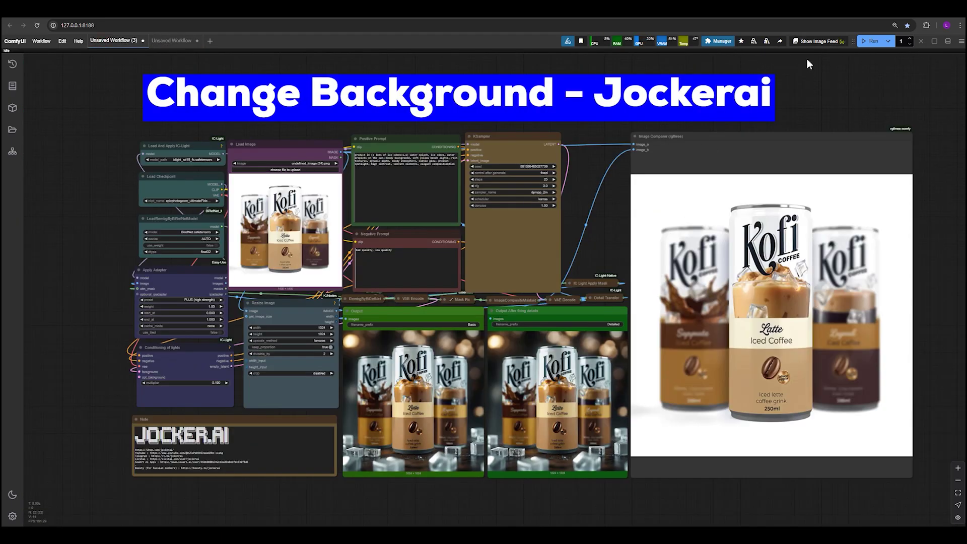
# Open the ComfyUI Manager V3.31.9 dialog from the Manager toolbar button.
pyautogui.click(723, 42)
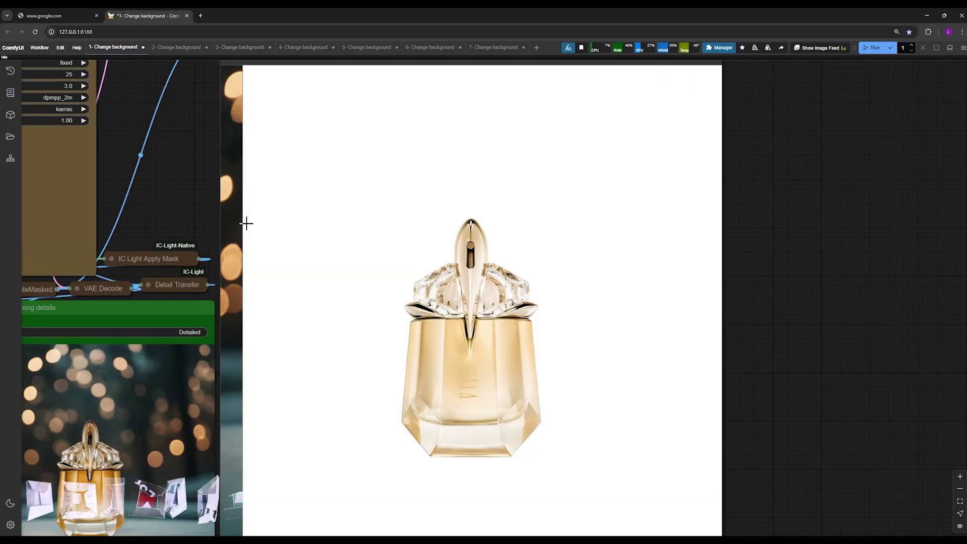
pyautogui.scroll(-4, 257, 280)
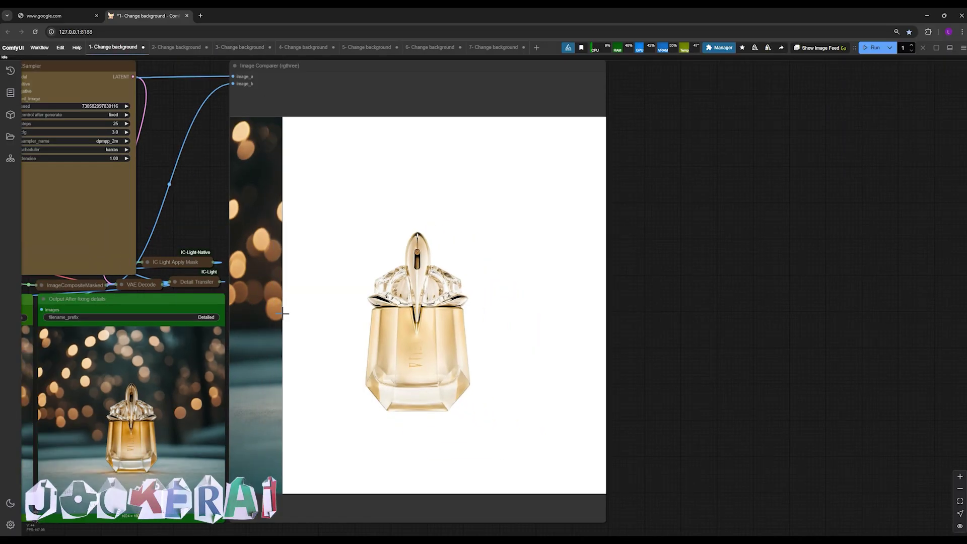
pyautogui.scroll(-4, 283, 313)
pyautogui.moveTo(194, 205); pyautogui.dragTo(527, 222)
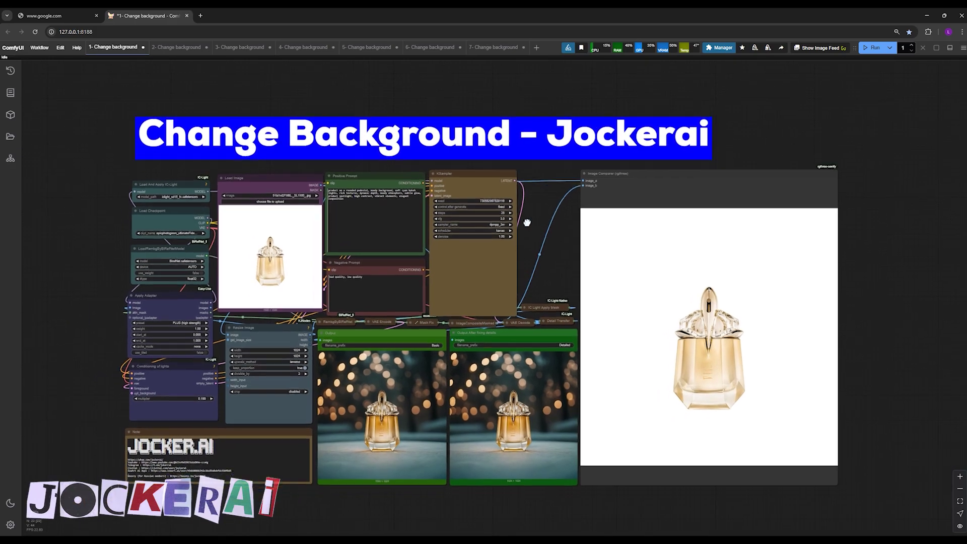
pyautogui.scroll(2, 524, 225)
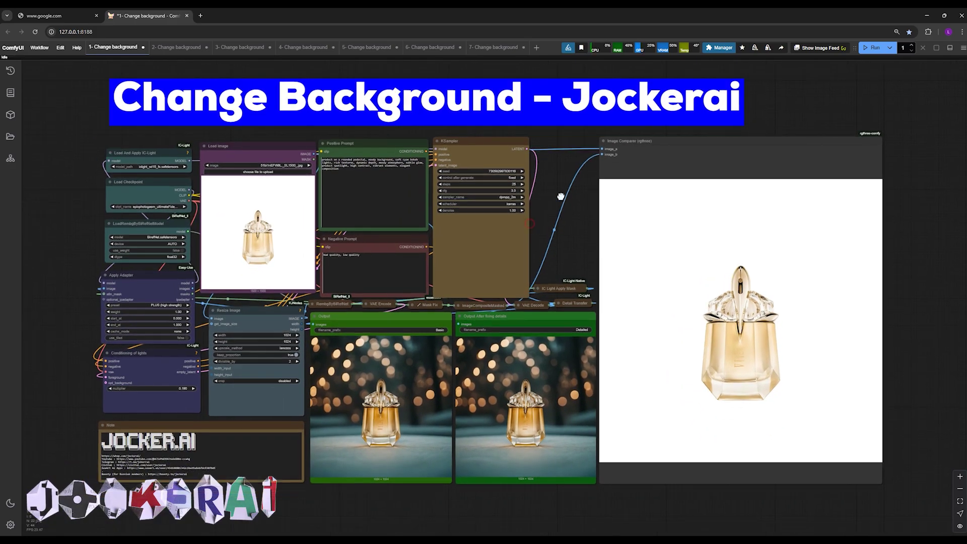
pyautogui.scroll(7, 289, 188)
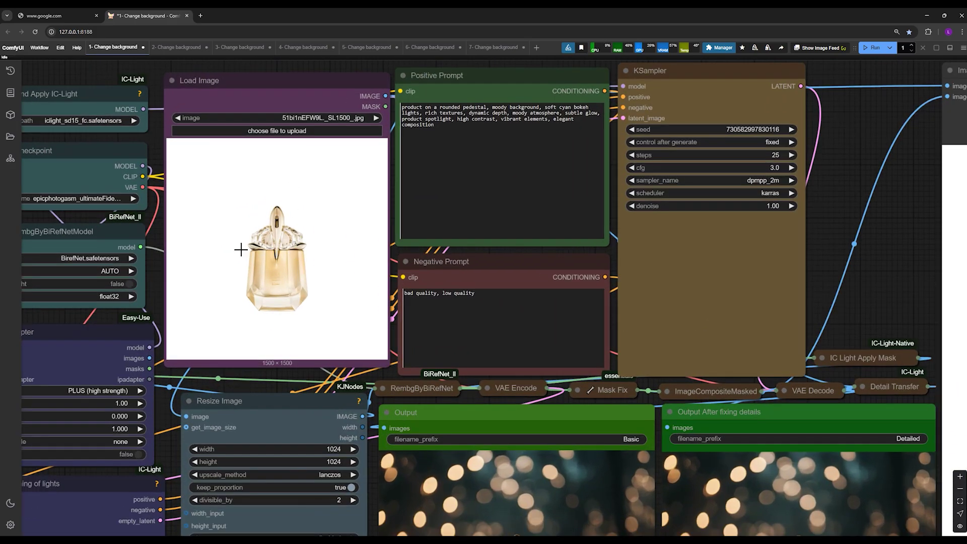
pyautogui.moveTo(402, 108); pyautogui.dragTo(449, 107)
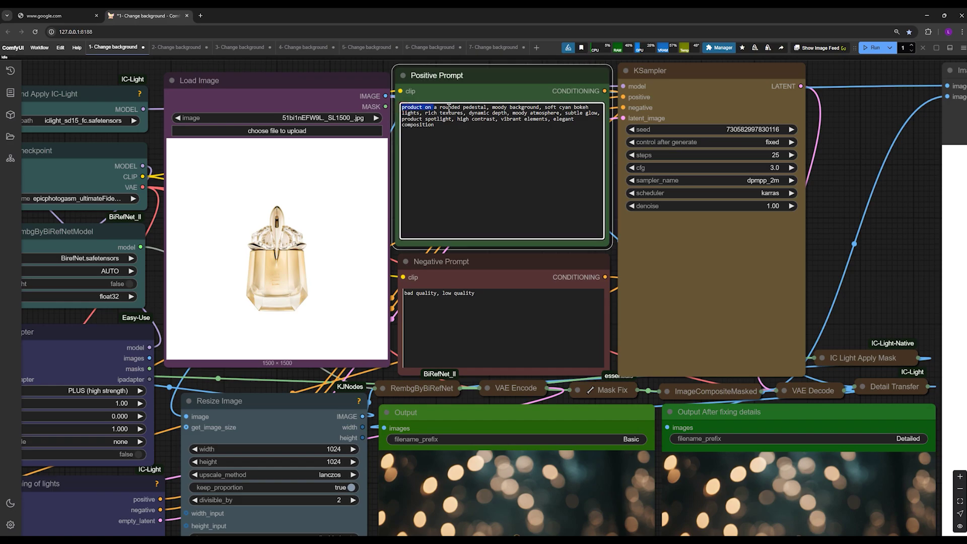
pyautogui.scroll(4, 484, 99)
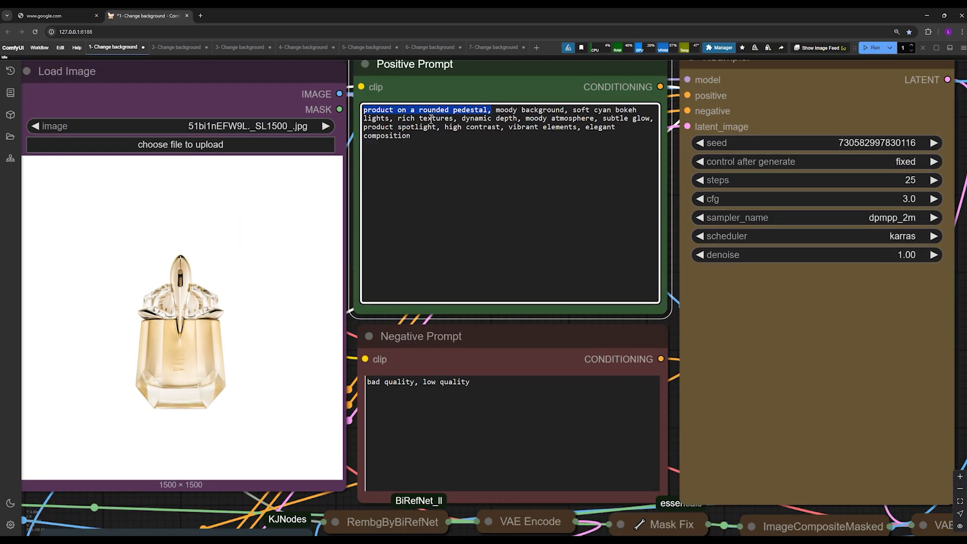
pyautogui.scroll(-1, 189, 72)
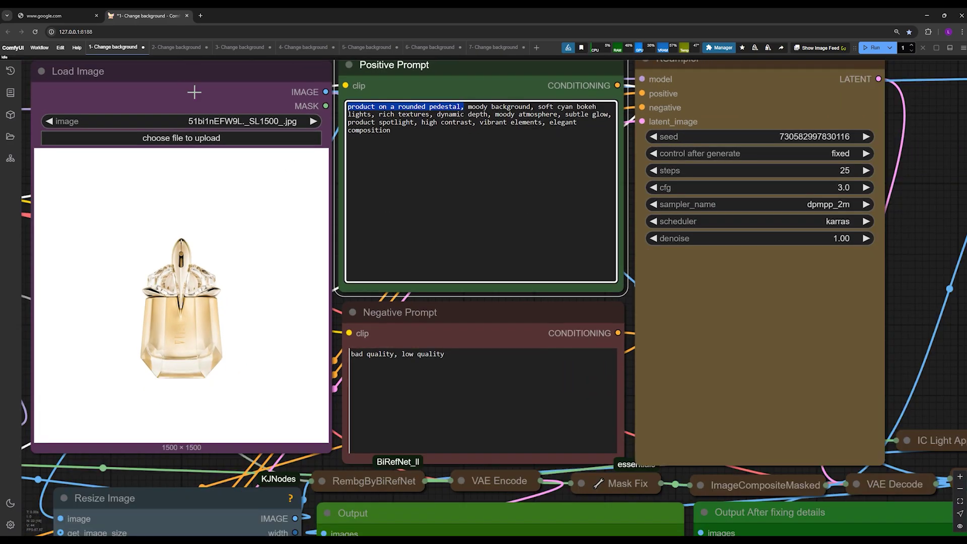
pyautogui.moveTo(29, 91); pyautogui.dragTo(372, 117)
pyautogui.scroll(1, 310, 394)
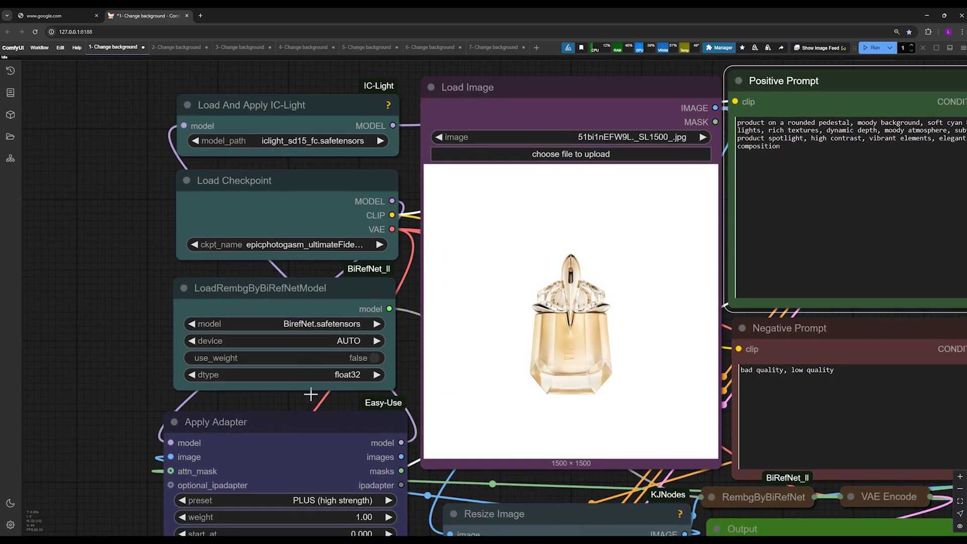
pyautogui.scroll(-5, 146, 297)
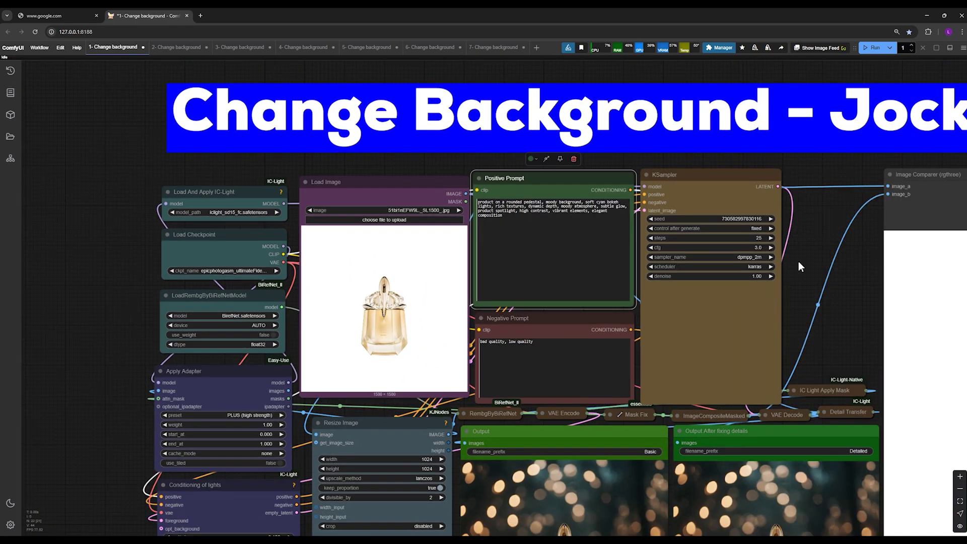
pyautogui.scroll(4, 780, 253)
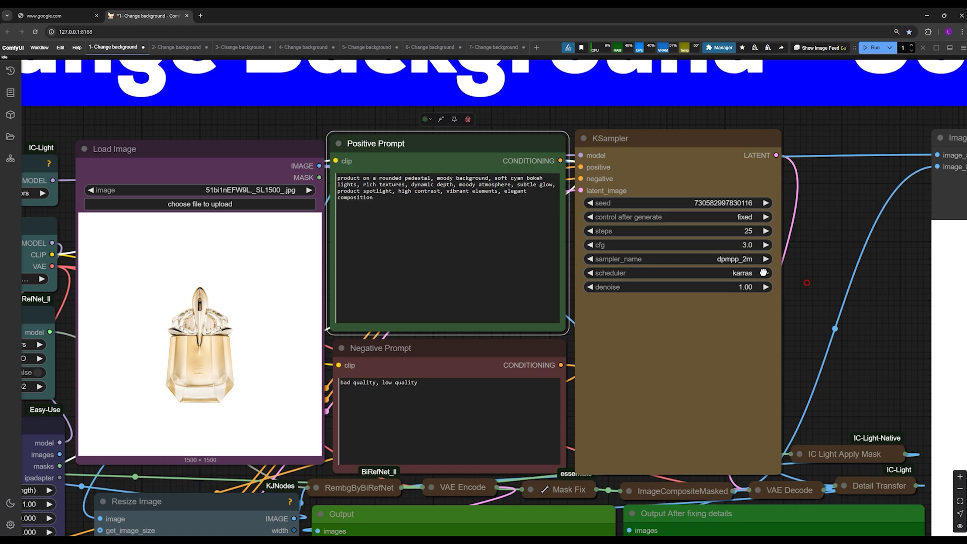
pyautogui.moveTo(763, 272); pyautogui.dragTo(512, 256)
pyautogui.scroll(-3, 549, 303)
pyautogui.moveTo(549, 303); pyautogui.dragTo(260, 196)
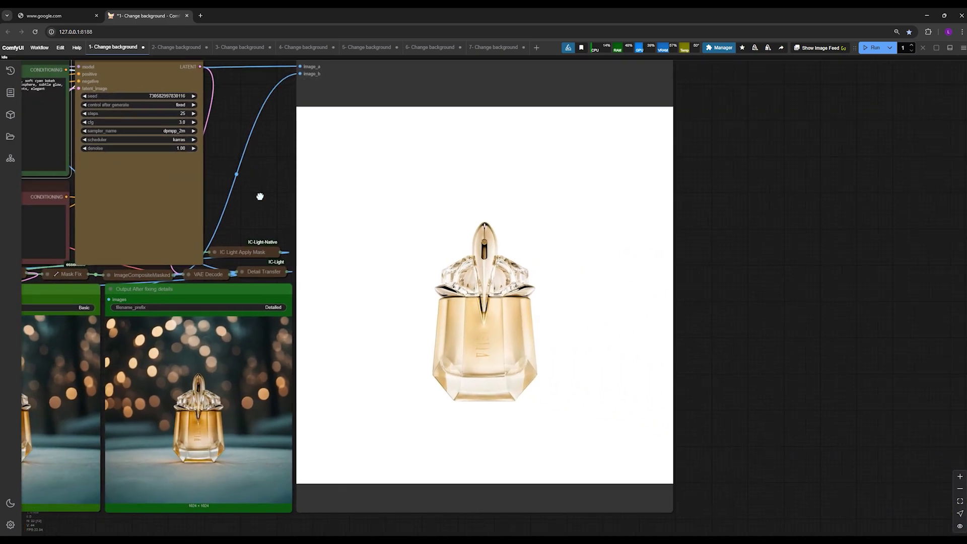
pyautogui.scroll(2, 624, 231)
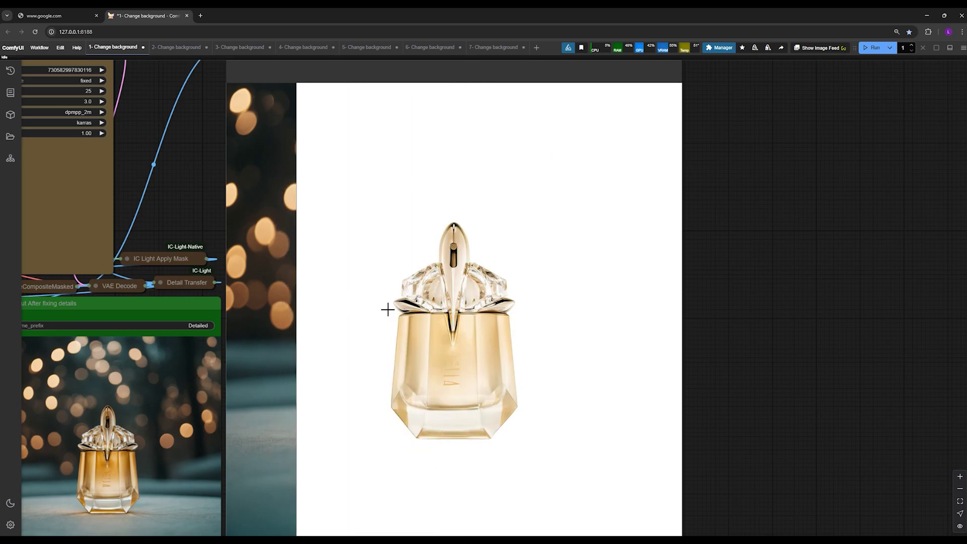
pyautogui.scroll(2, 619, 328)
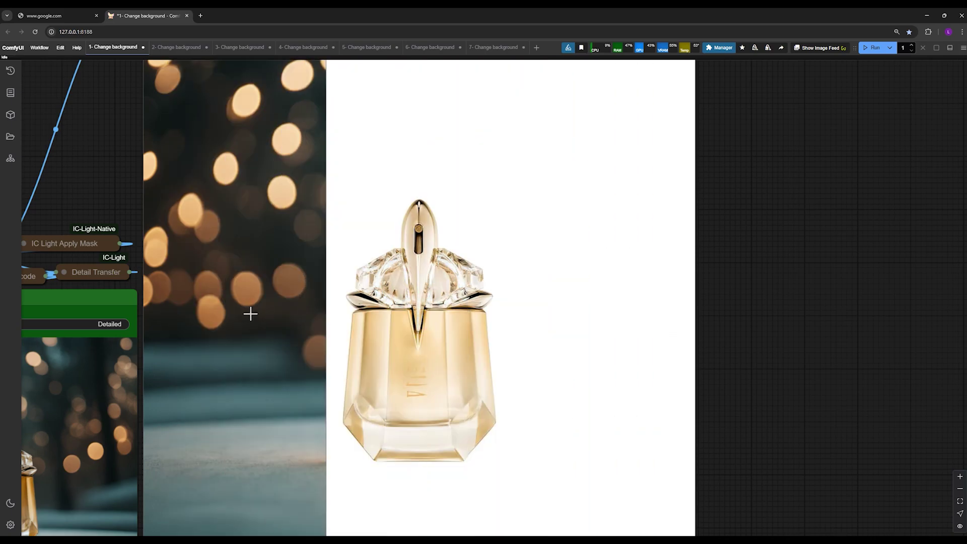
pyautogui.scroll(-3, 609, 341)
pyautogui.moveTo(168, 305); pyautogui.dragTo(457, 144)
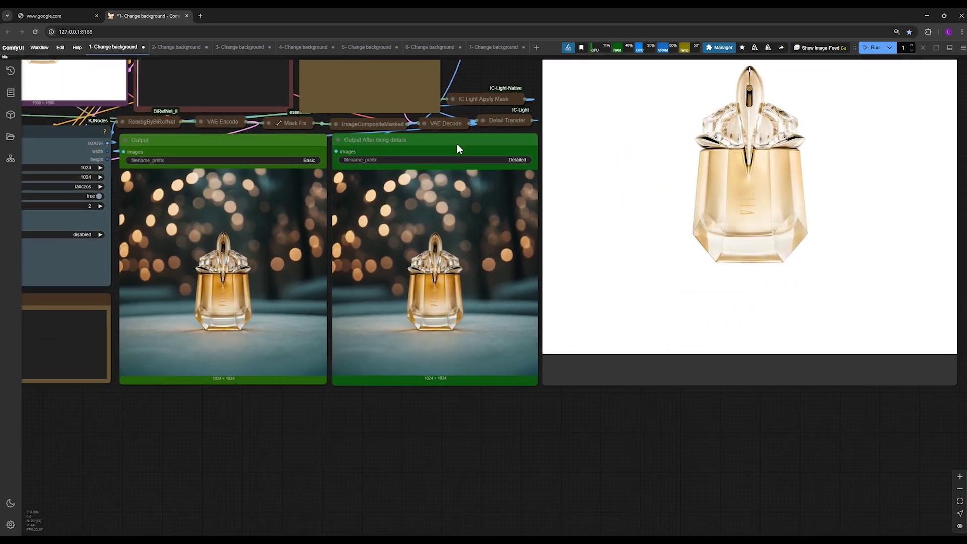
pyautogui.scroll(6, 479, 237)
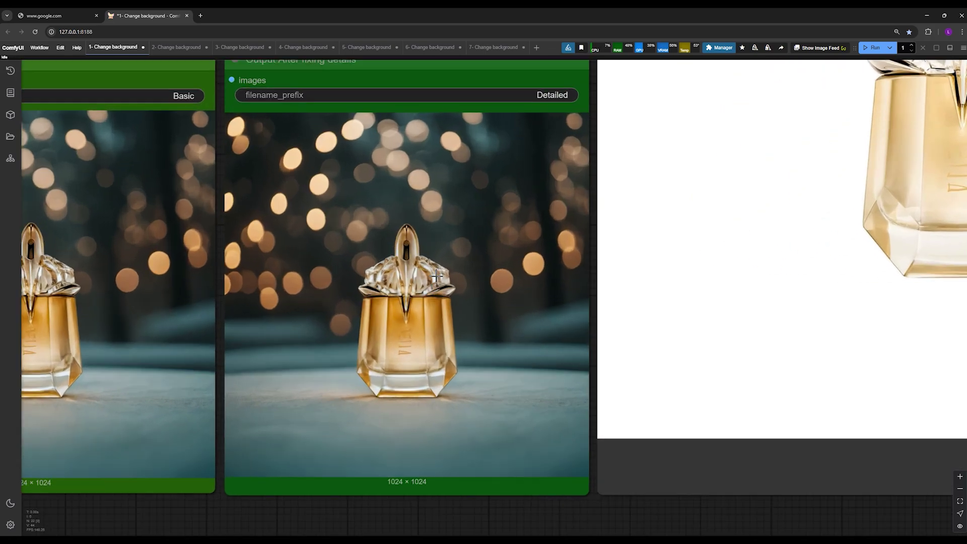
pyautogui.scroll(2, 436, 276)
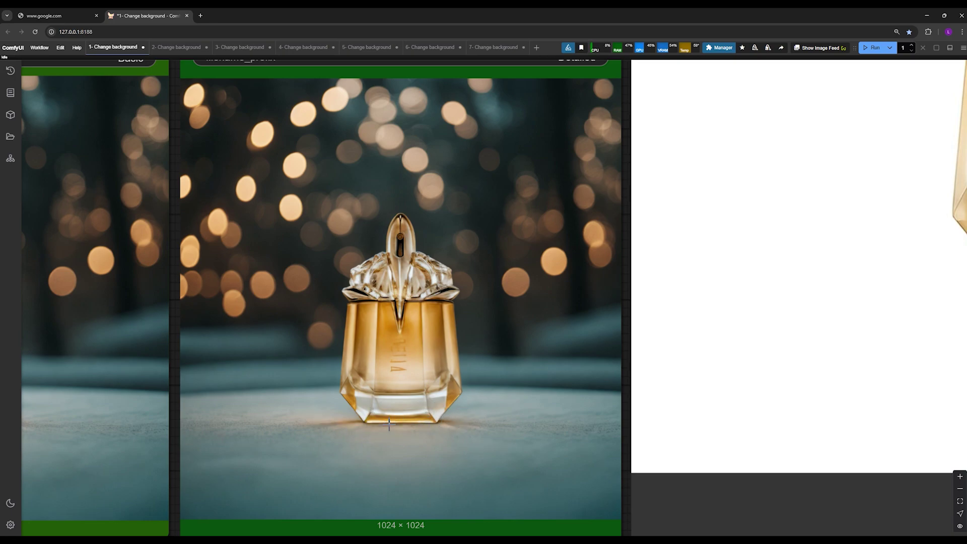
pyautogui.scroll(-3, 455, 412)
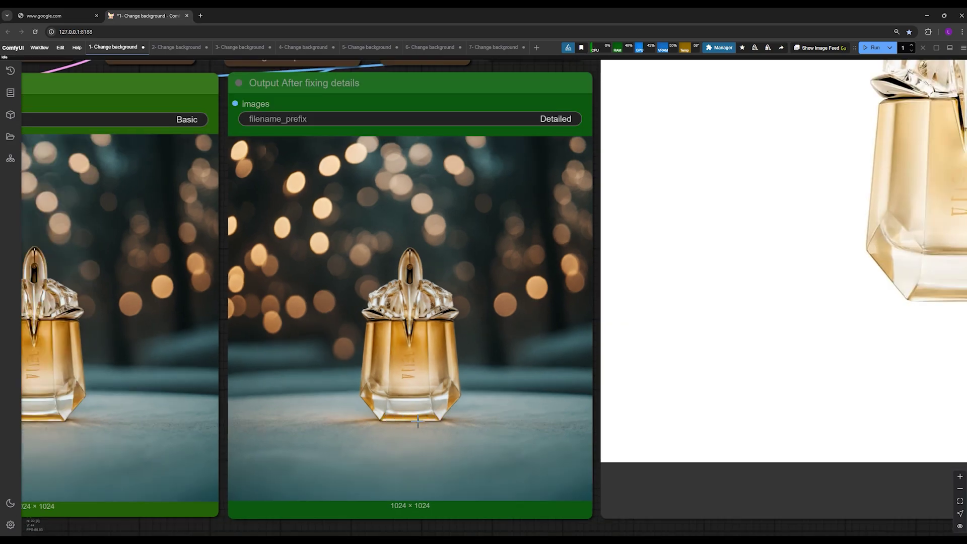
pyautogui.scroll(1, 425, 423)
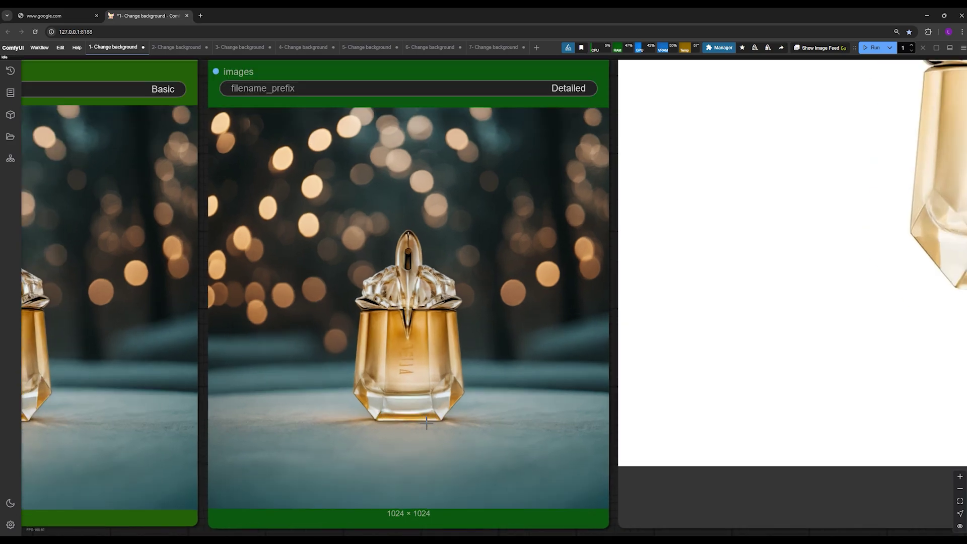
pyautogui.scroll(1, 434, 401)
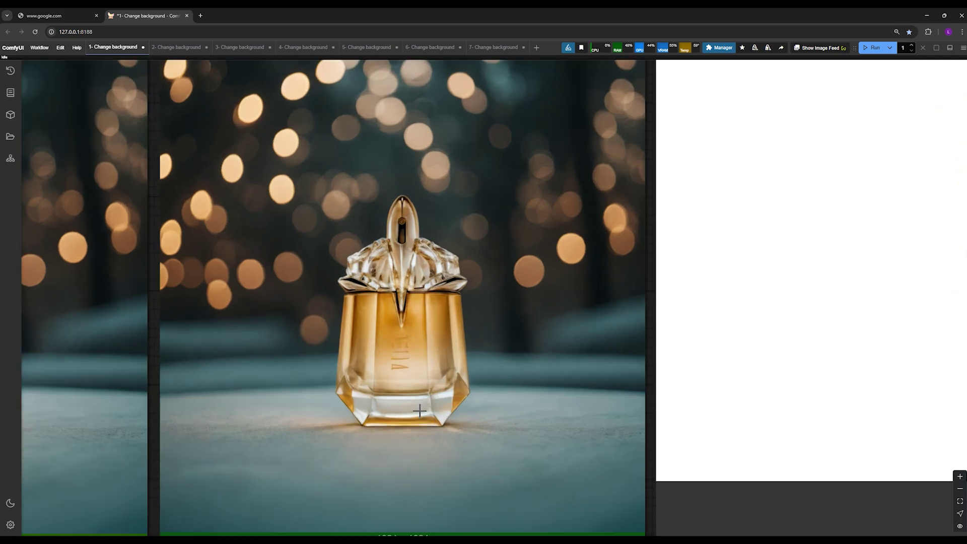
pyautogui.scroll(-4, 419, 411)
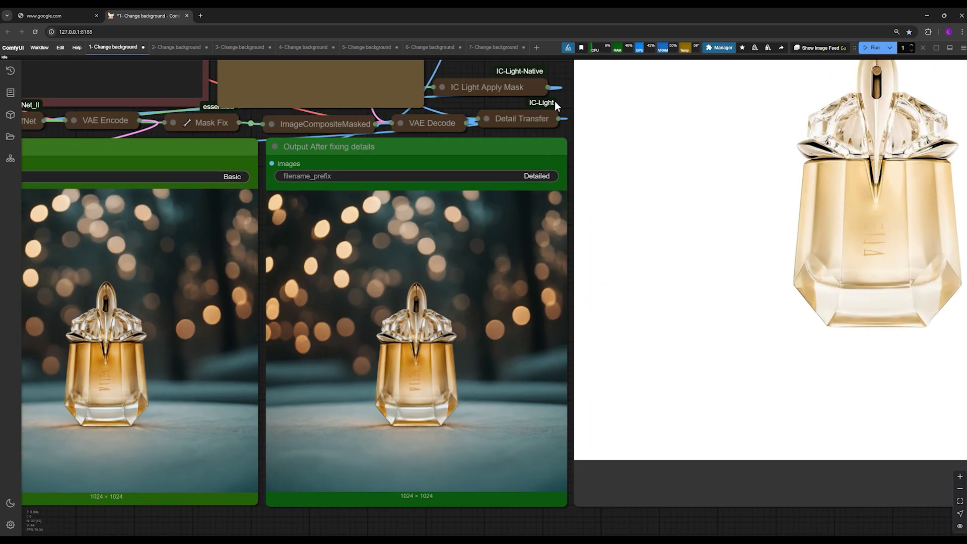
pyautogui.hscroll(5, 556, 106)
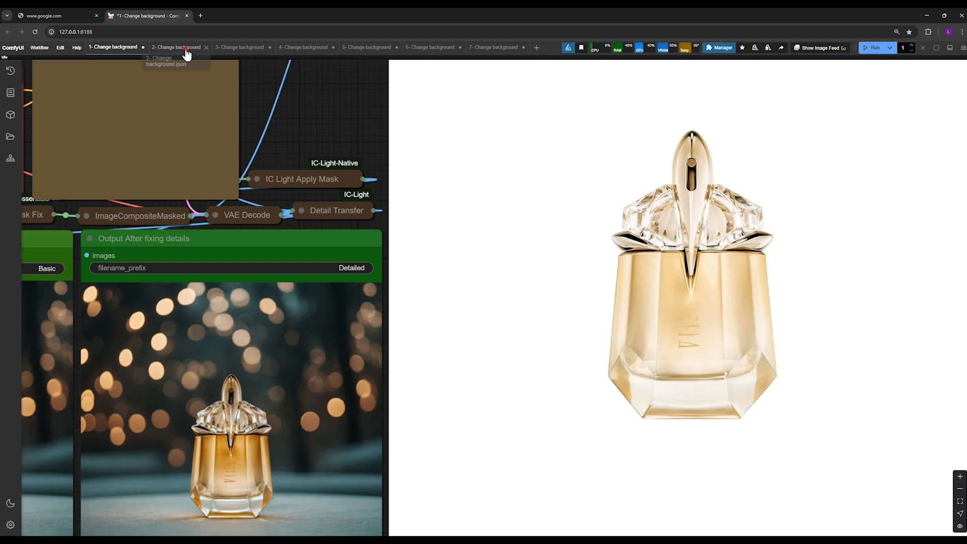
# Open the '2- Change background' tab and zoom into the Ralph Lauren output previews and before/after comparison.
pyautogui.click(185, 49)
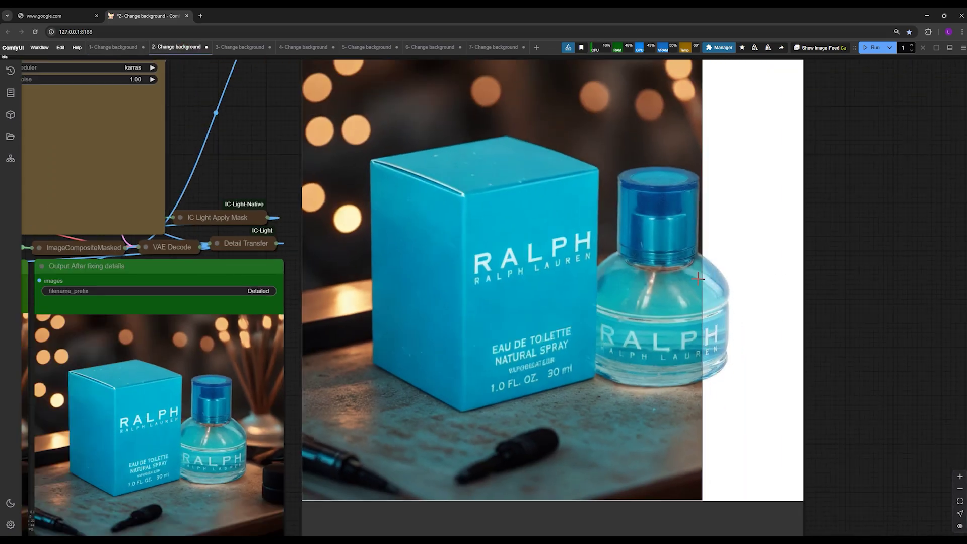
pyautogui.scroll(-3, 697, 277)
pyautogui.scroll(3, 730, 274)
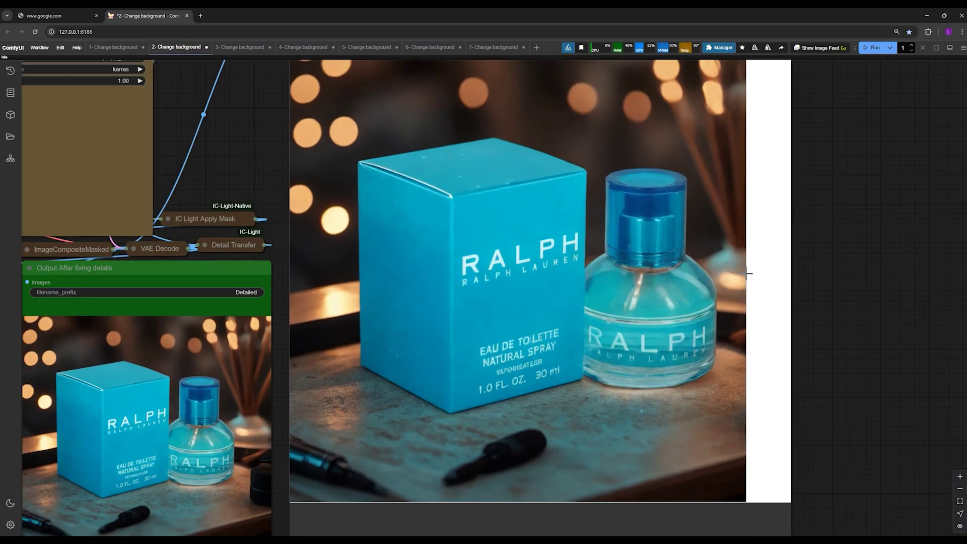
pyautogui.scroll(3, 723, 292)
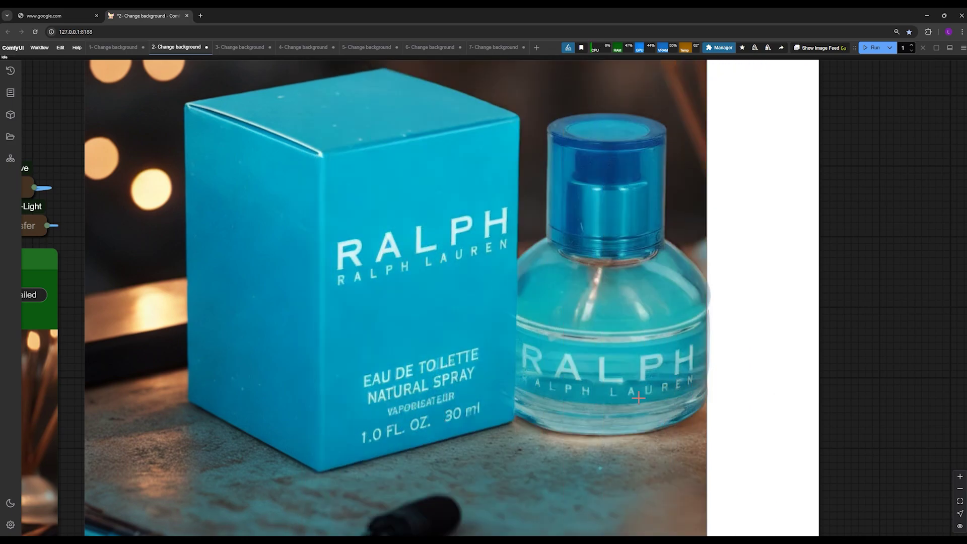
pyautogui.scroll(-4, 626, 413)
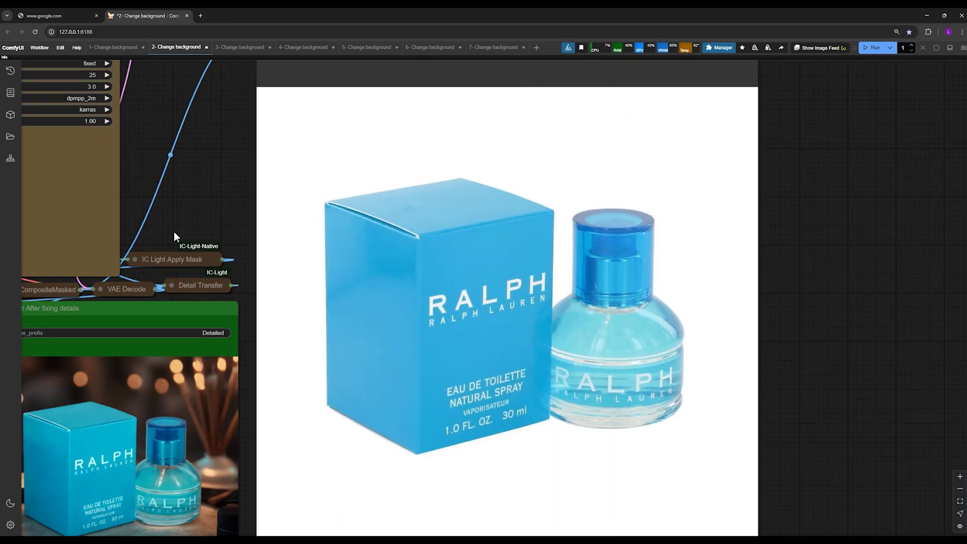
pyautogui.moveTo(174, 237); pyautogui.dragTo(375, 151)
pyautogui.scroll(5, 475, 263)
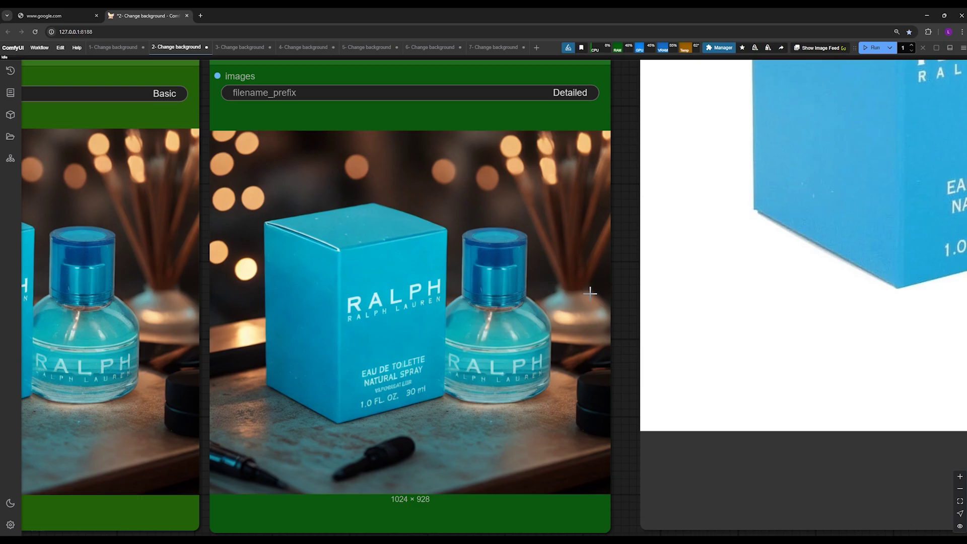
pyautogui.scroll(4, 589, 292)
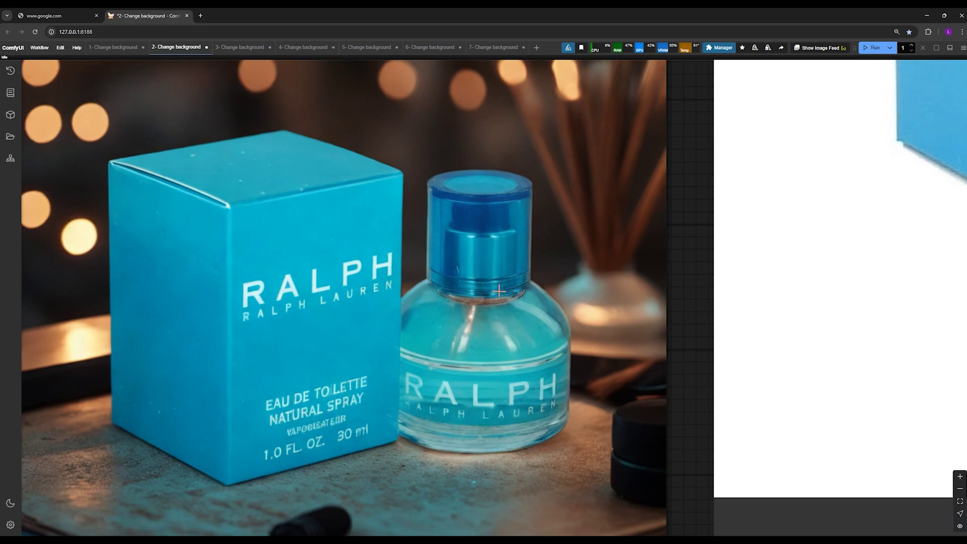
pyautogui.scroll(-3, 535, 324)
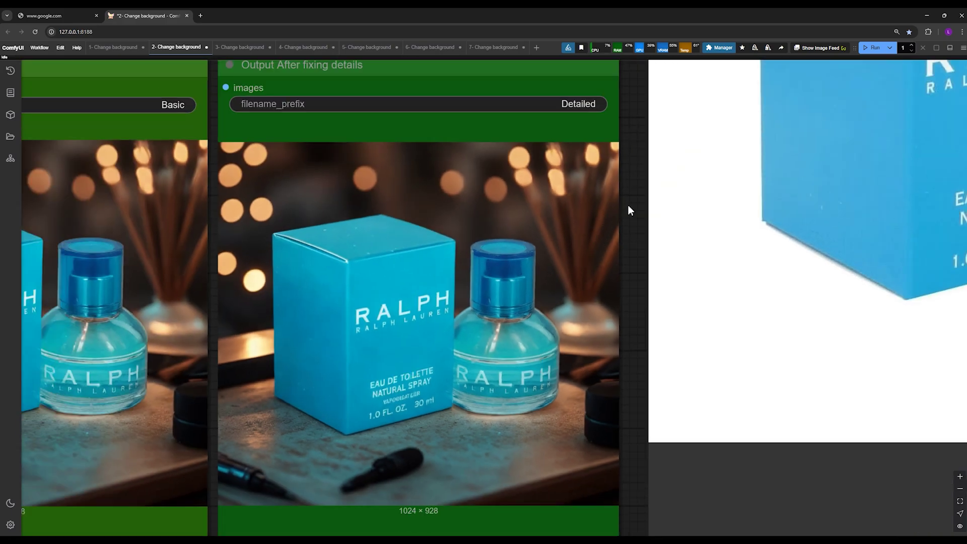
pyautogui.moveTo(629, 211); pyautogui.dragTo(136, 456)
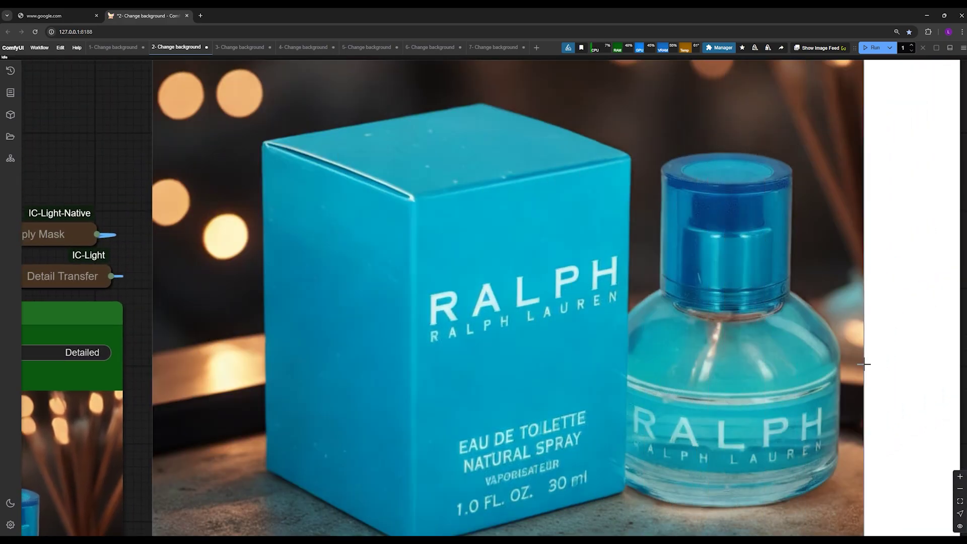
pyautogui.scroll(3, 864, 364)
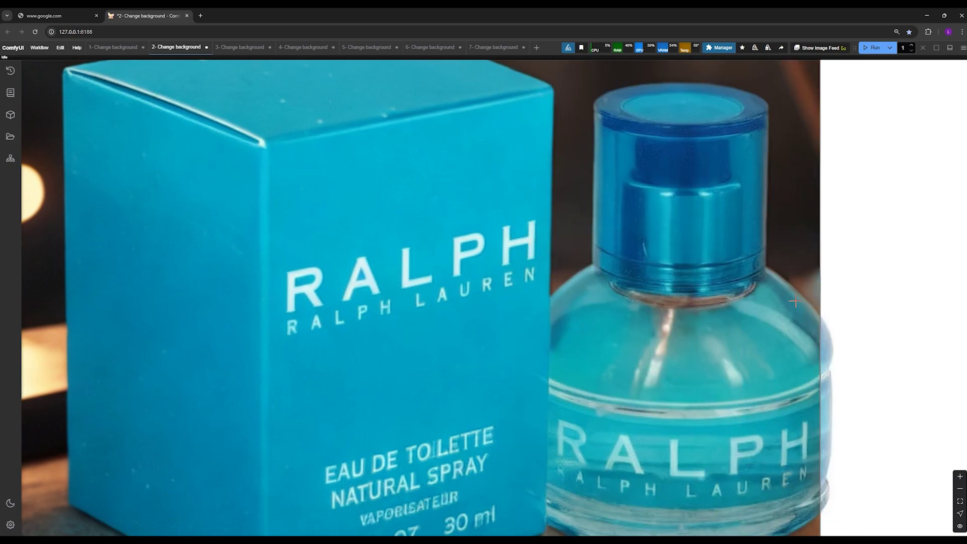
pyautogui.scroll(-4, 715, 302)
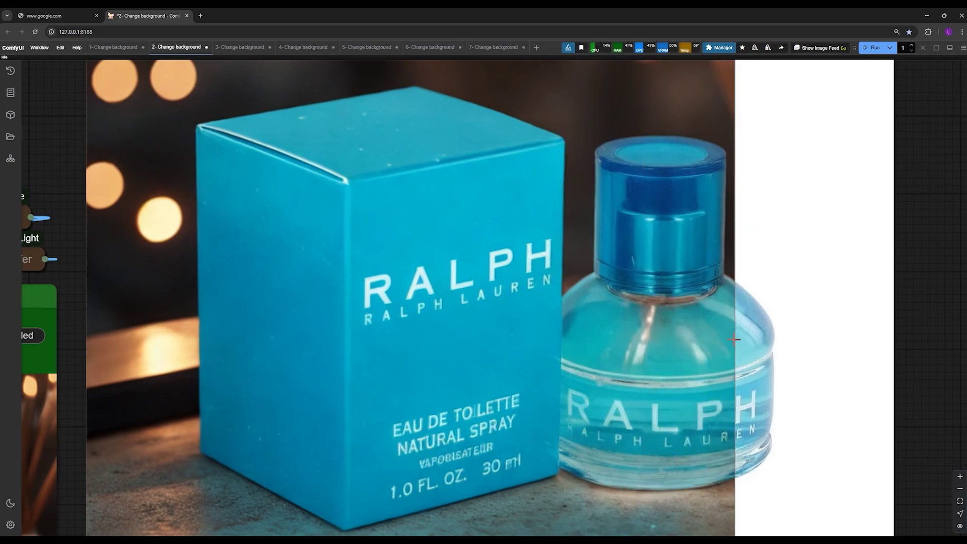
pyautogui.scroll(2, 734, 339)
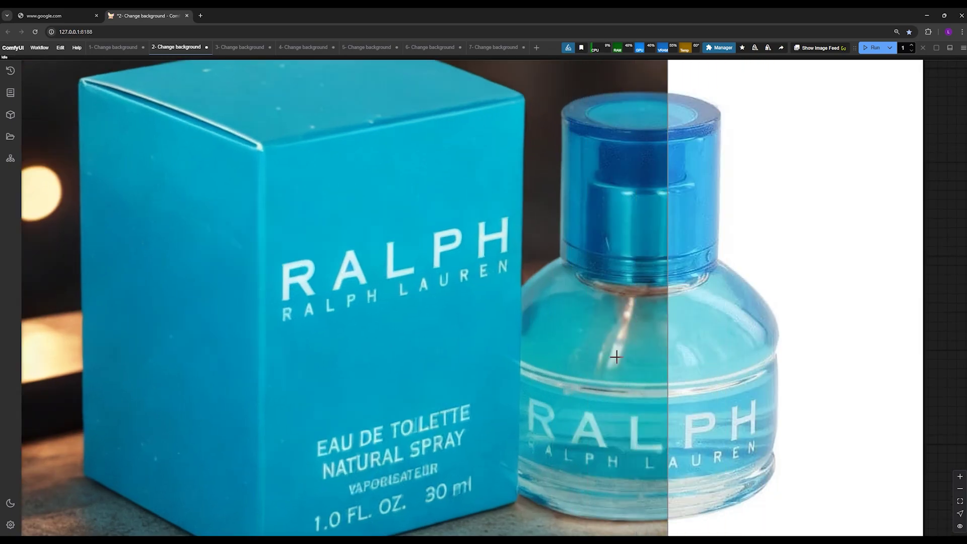
pyautogui.scroll(1, 805, 323)
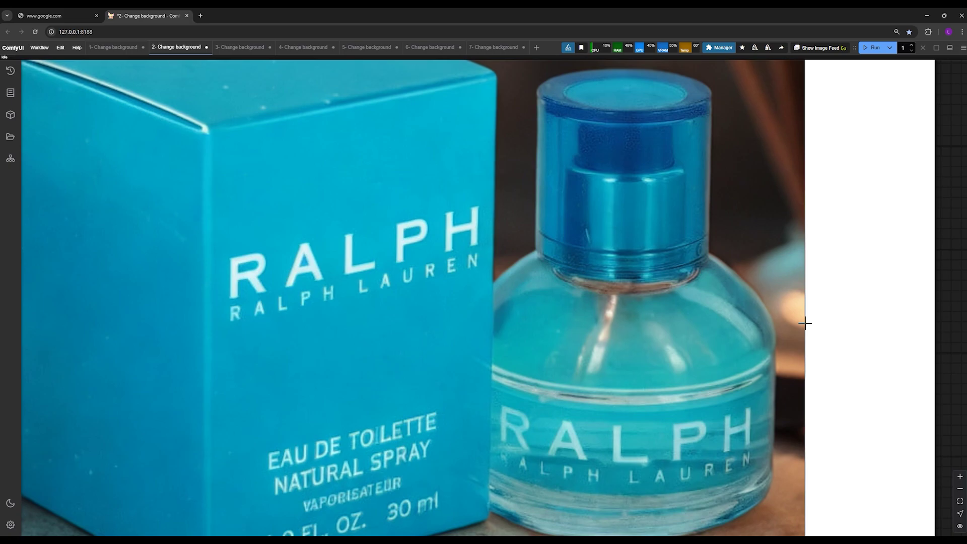
pyautogui.scroll(3, 804, 324)
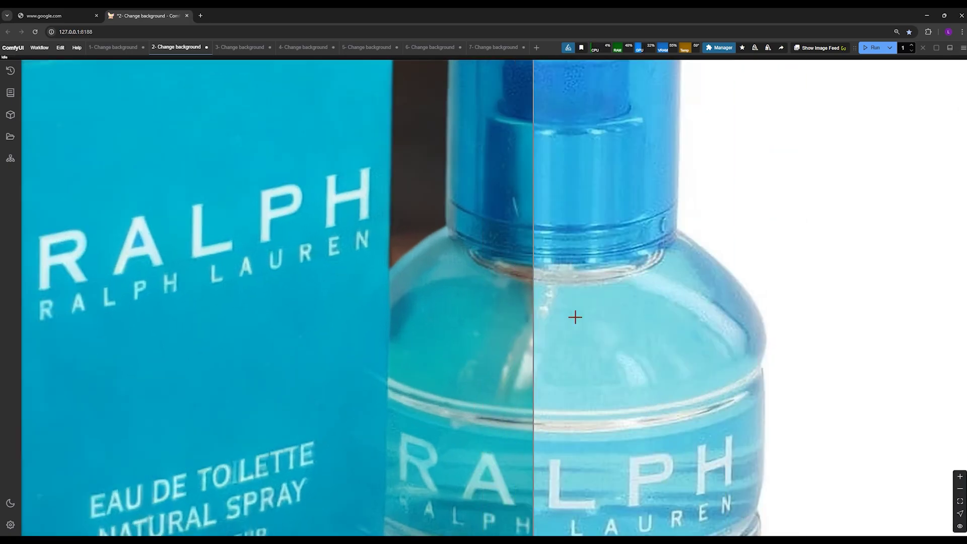
pyautogui.scroll(-5, 726, 318)
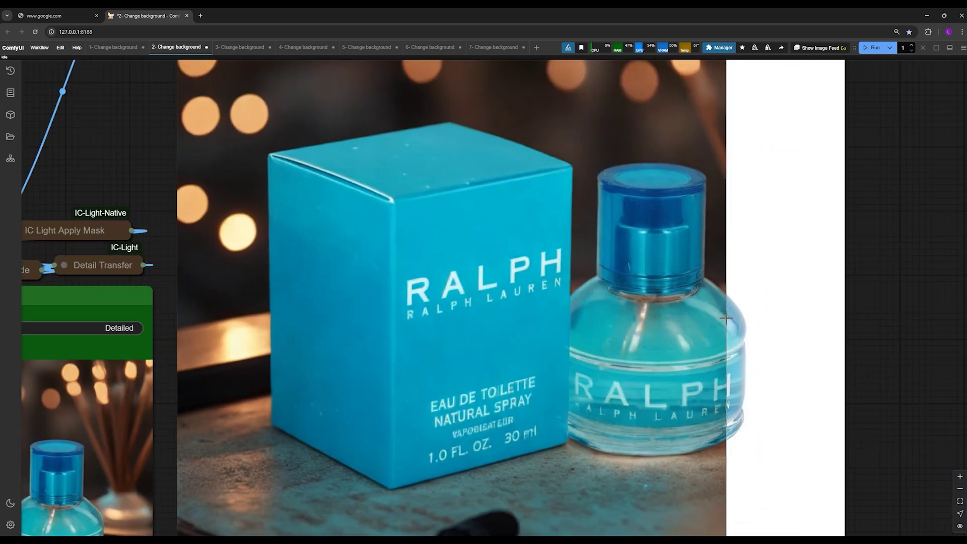
pyautogui.scroll(-4, 726, 318)
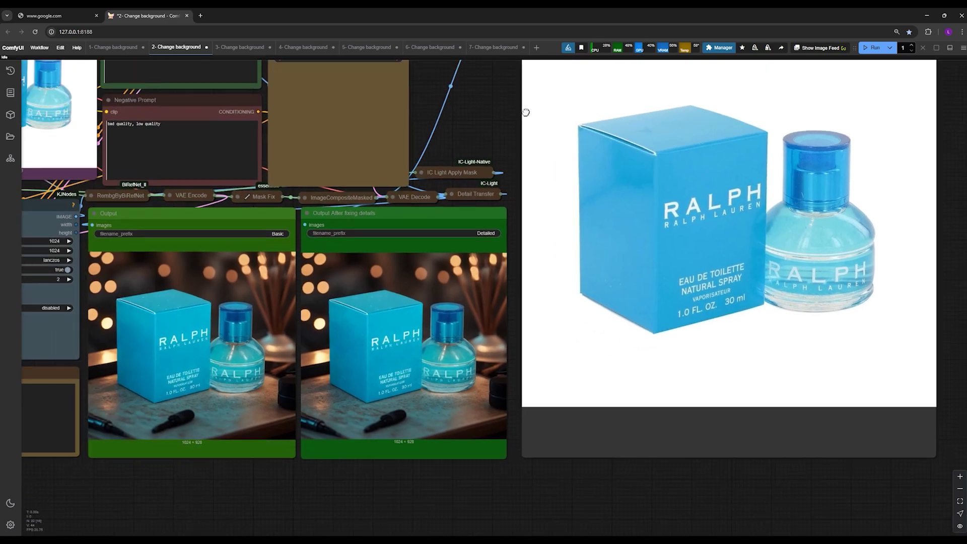
# Zoom into the 'Output After fixing details' preview, then pan to the positive prompt and sampler settings.
pyautogui.scroll(6, 511, 413)
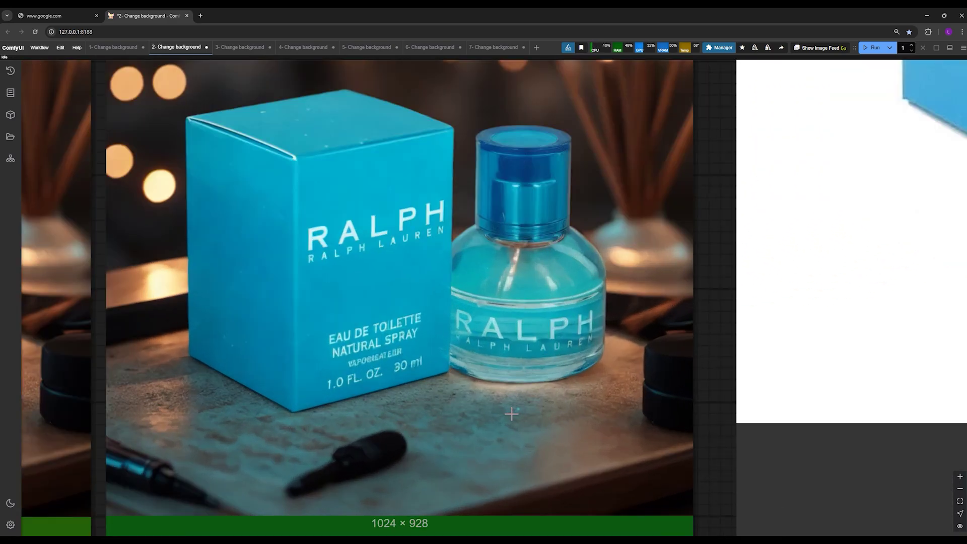
pyautogui.scroll(5, 511, 412)
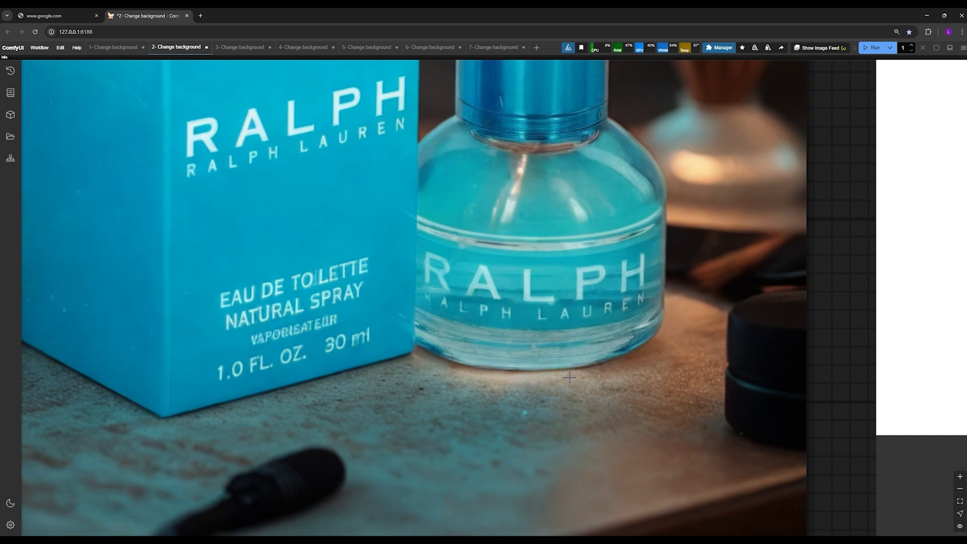
pyautogui.scroll(-5, 41, 388)
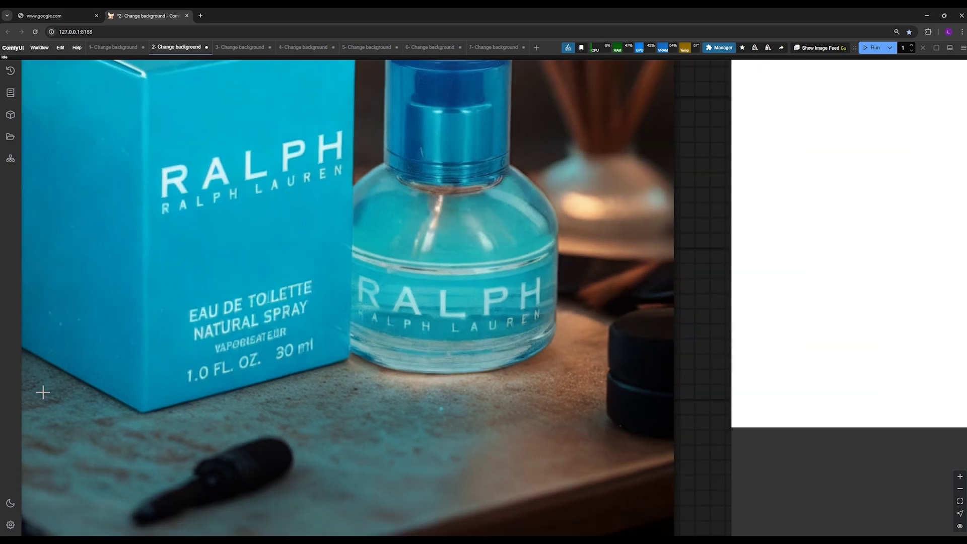
pyautogui.scroll(4, 31, 355)
pyautogui.scroll(-3, 35, 366)
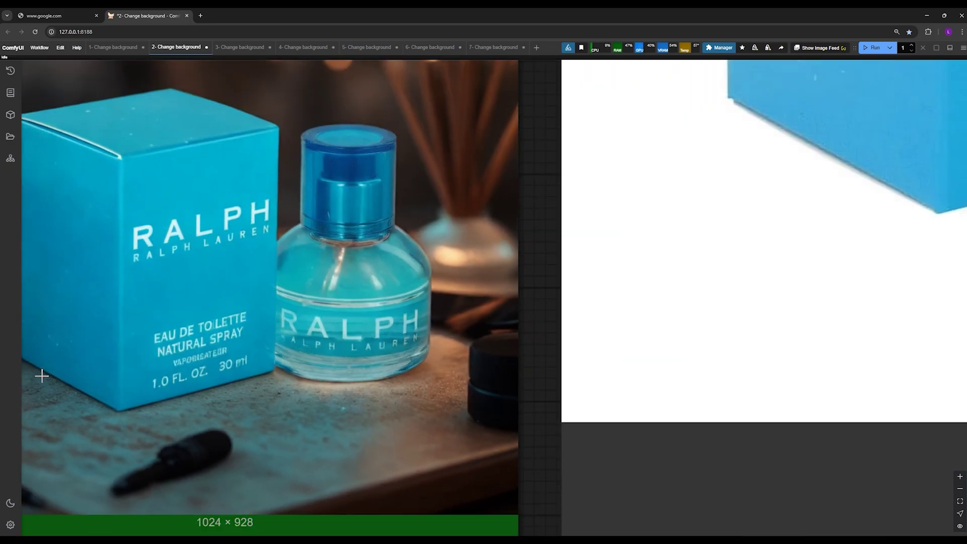
pyautogui.hscroll(-5, 548, 371)
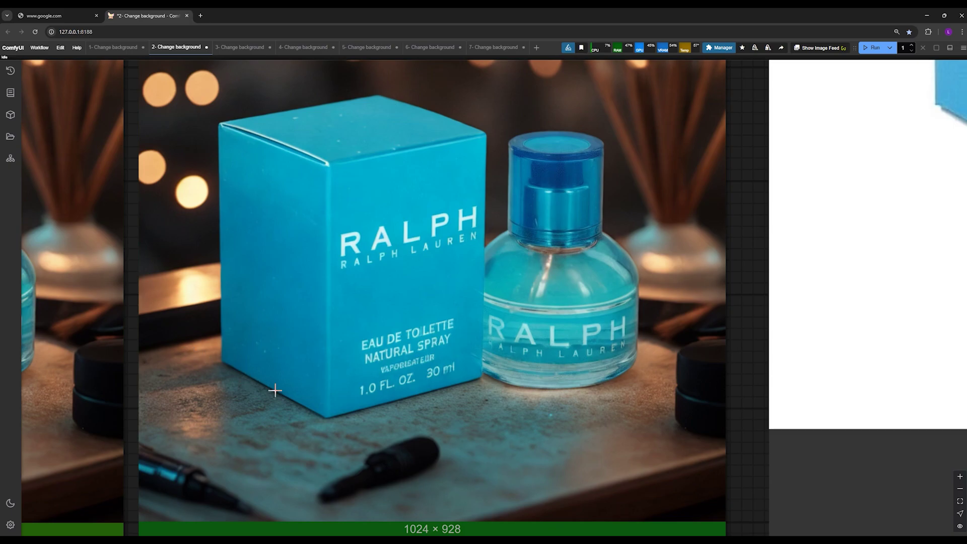
pyautogui.scroll(-4, 270, 392)
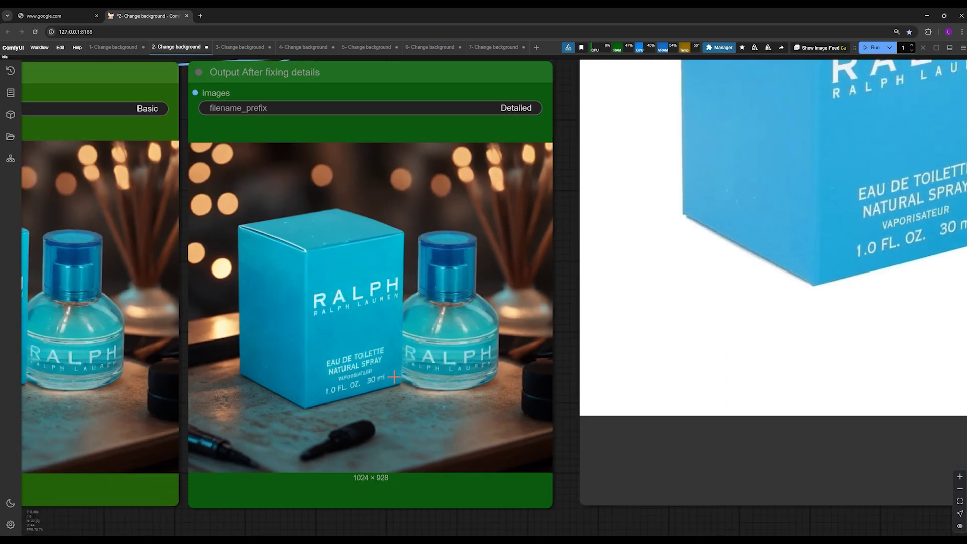
pyautogui.scroll(-3, 534, 467)
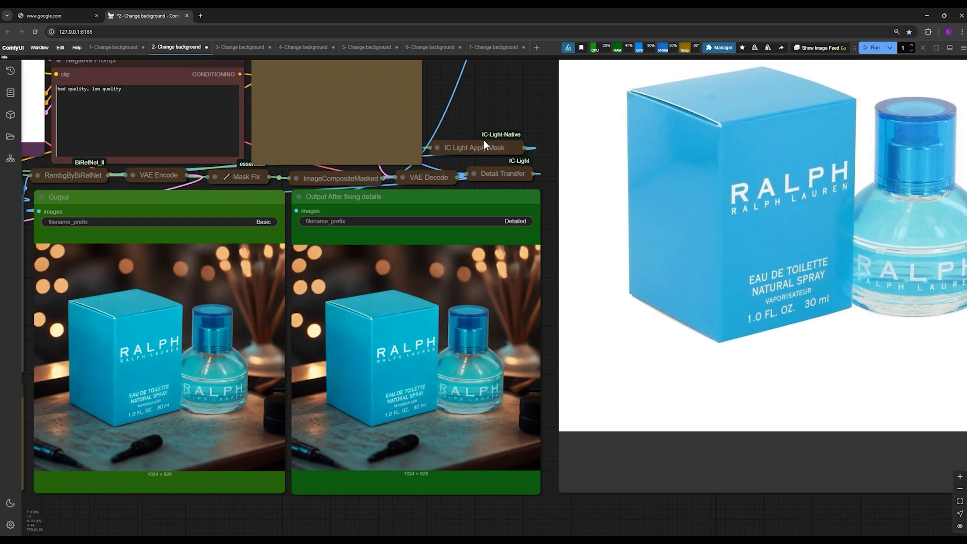
pyautogui.moveTo(484, 145); pyautogui.dragTo(514, 181)
pyautogui.scroll(6, 324, 259)
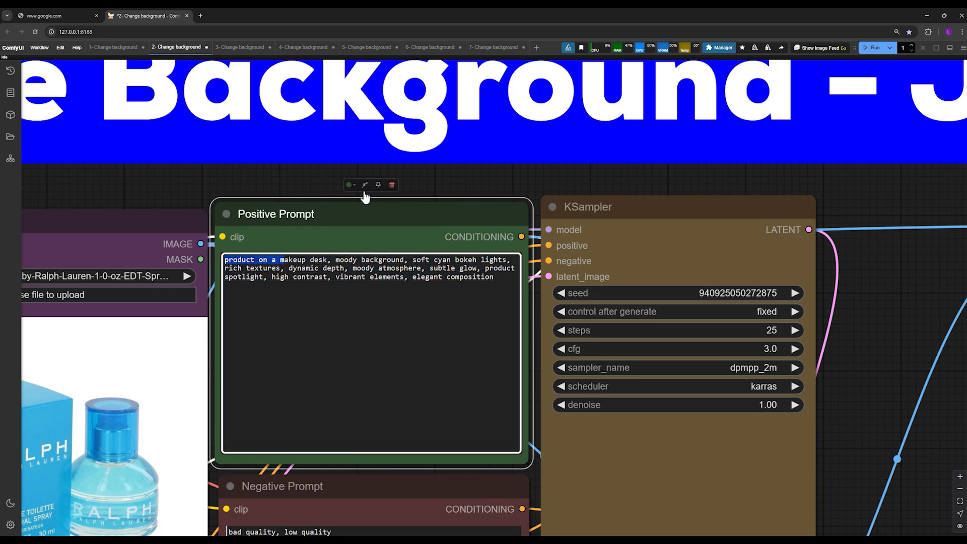
pyautogui.click(236, 51)
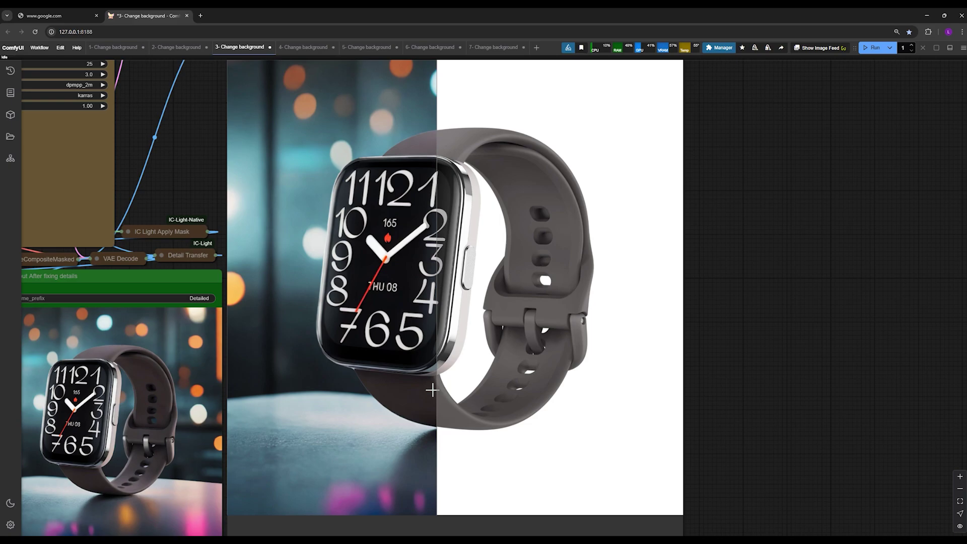
pyautogui.scroll(-3, 432, 388)
pyautogui.scroll(3, 532, 378)
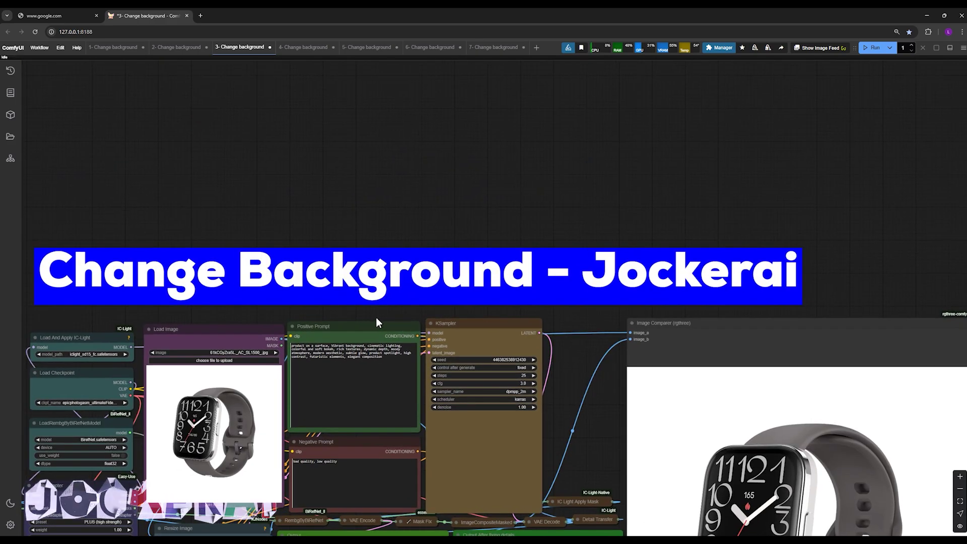
pyautogui.scroll(5, 376, 316)
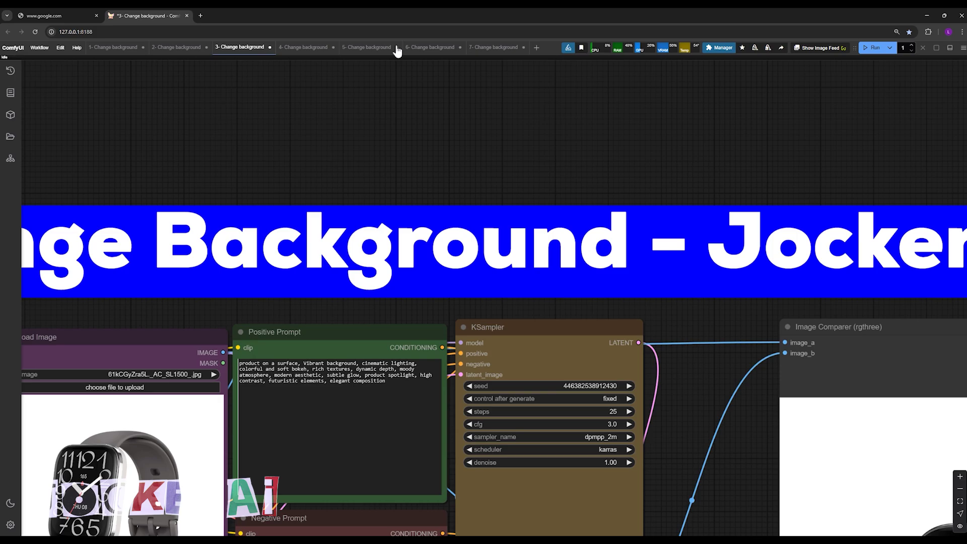
pyautogui.click(297, 46)
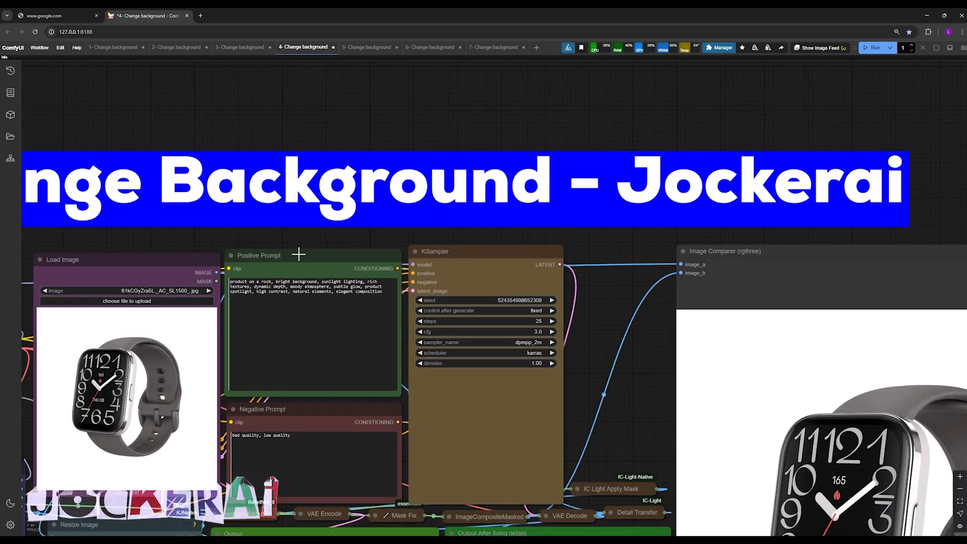
pyautogui.scroll(3, 298, 253)
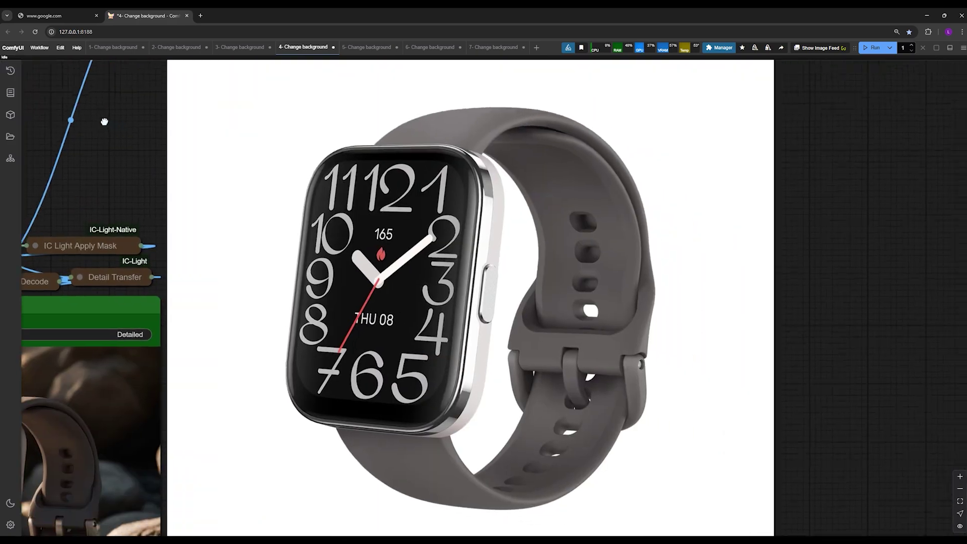
pyautogui.scroll(-3, 674, 266)
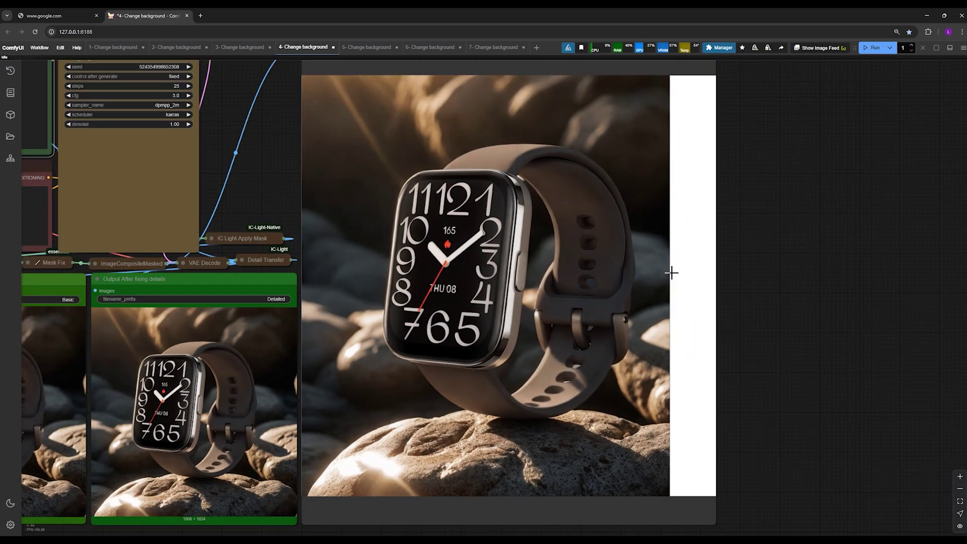
pyautogui.moveTo(244, 218); pyautogui.dragTo(196, 199)
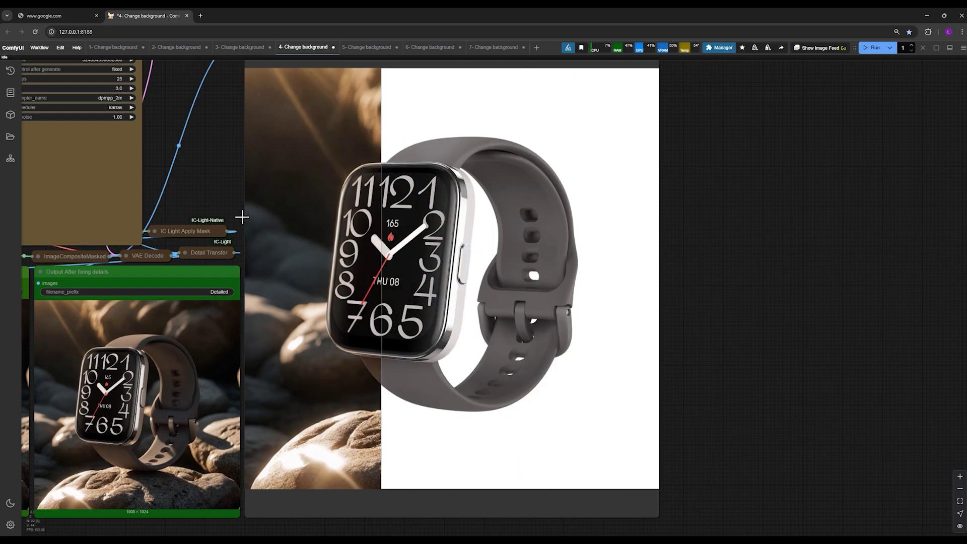
pyautogui.moveTo(244, 215); pyautogui.dragTo(415, 151)
pyautogui.scroll(3, 292, 369)
pyautogui.scroll(2, 292, 369)
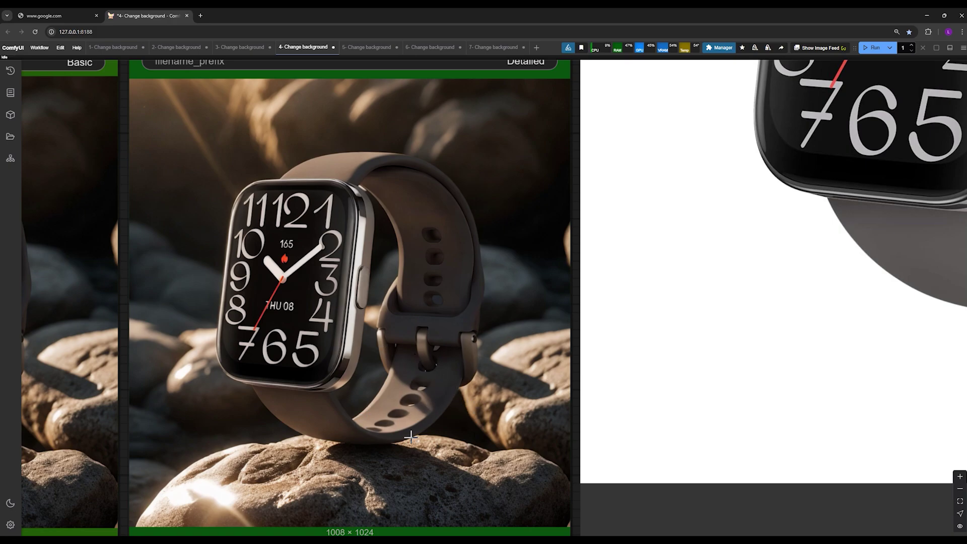
pyautogui.scroll(-2, 448, 393)
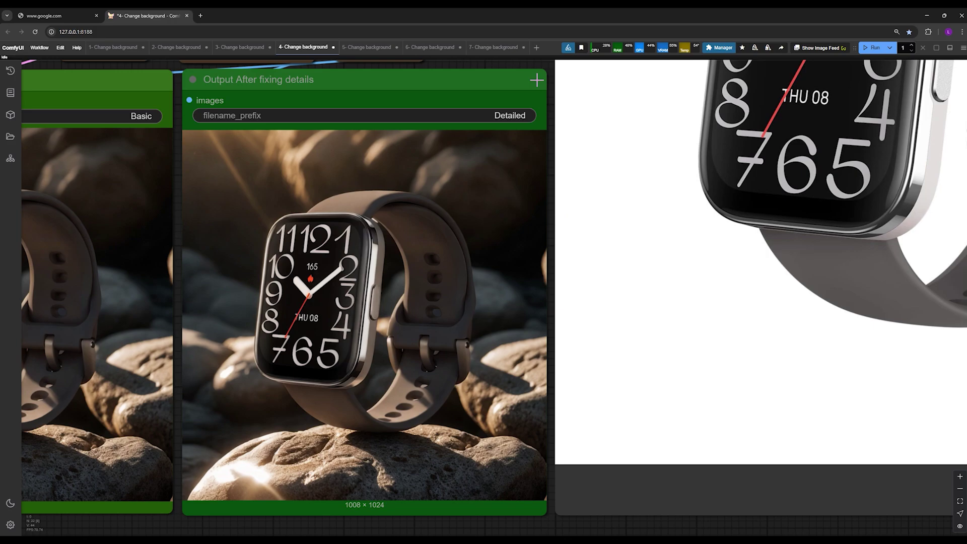
pyautogui.scroll(5, 535, 76)
pyautogui.hscroll(5, 536, 76)
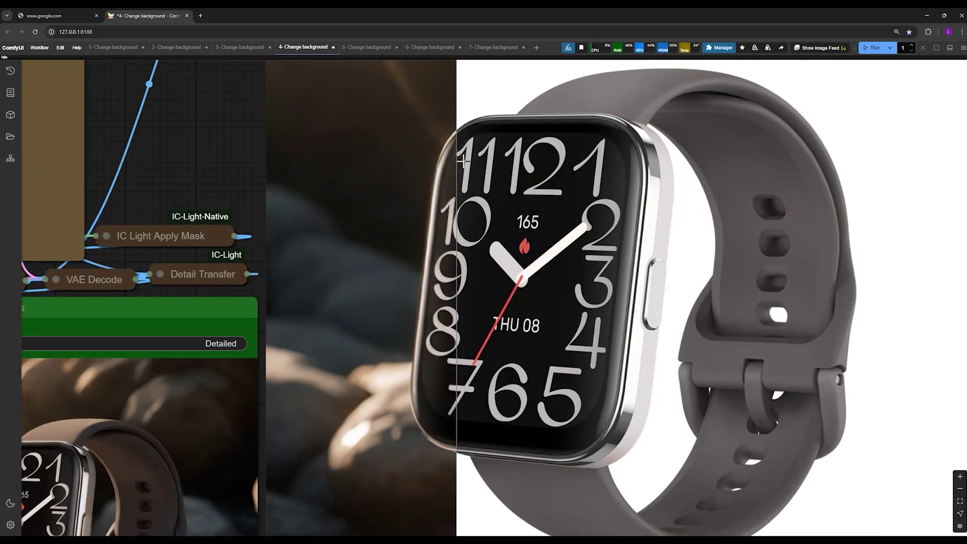
# Inspect the neon-lit shoe comparison in '5- Change background', then move to the sixth workflow with Alt+].
pyautogui.click(364, 47)
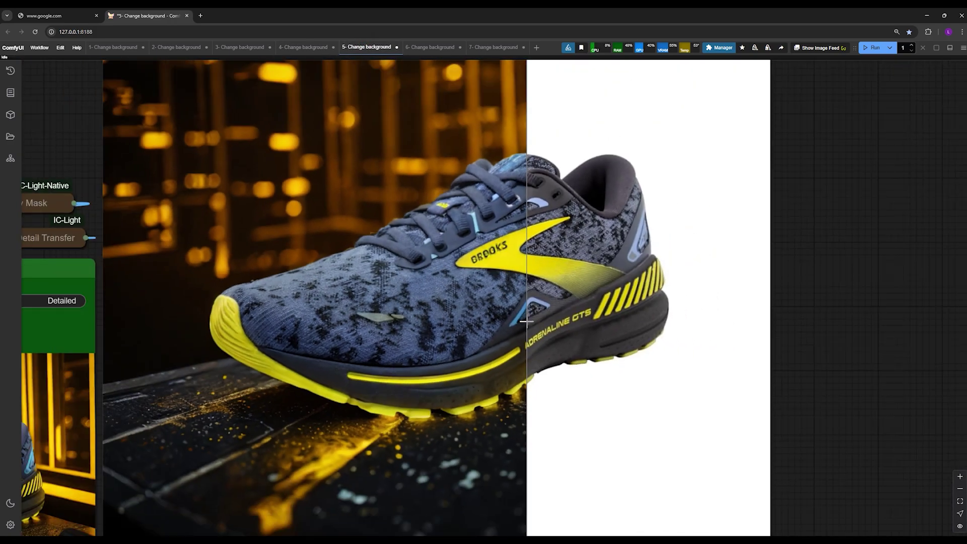
pyautogui.scroll(-4, 525, 320)
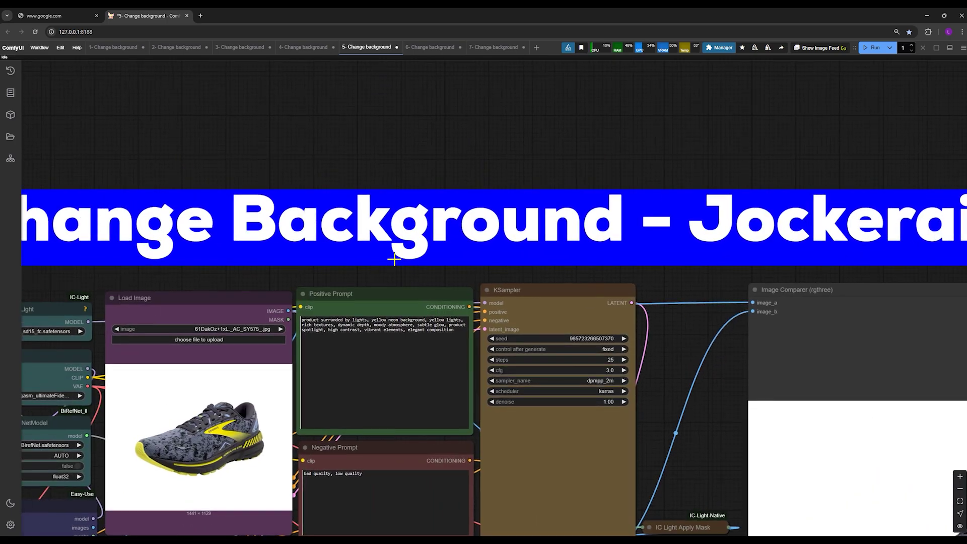
pyautogui.scroll(4, 394, 259)
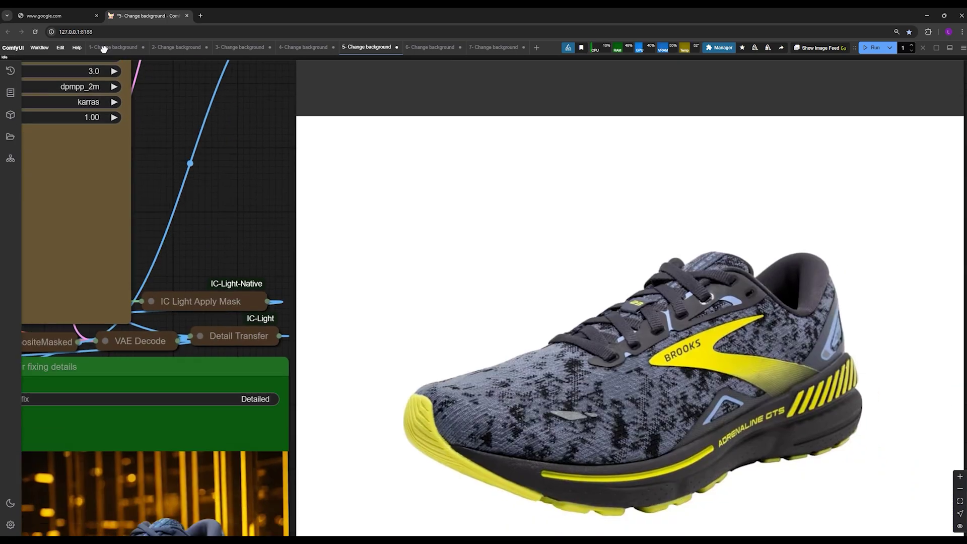
pyautogui.scroll(-3, 735, 347)
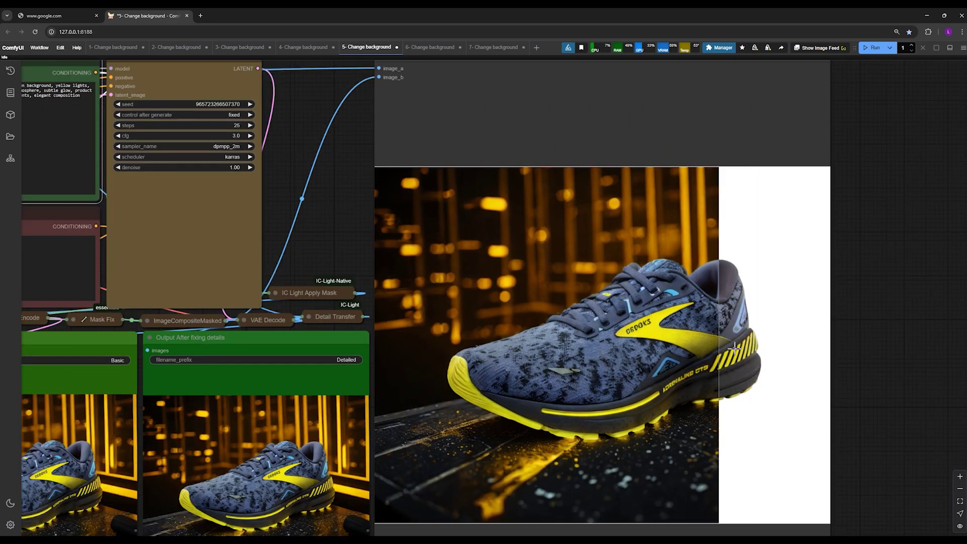
pyautogui.moveTo(363, 274); pyautogui.dragTo(284, 245)
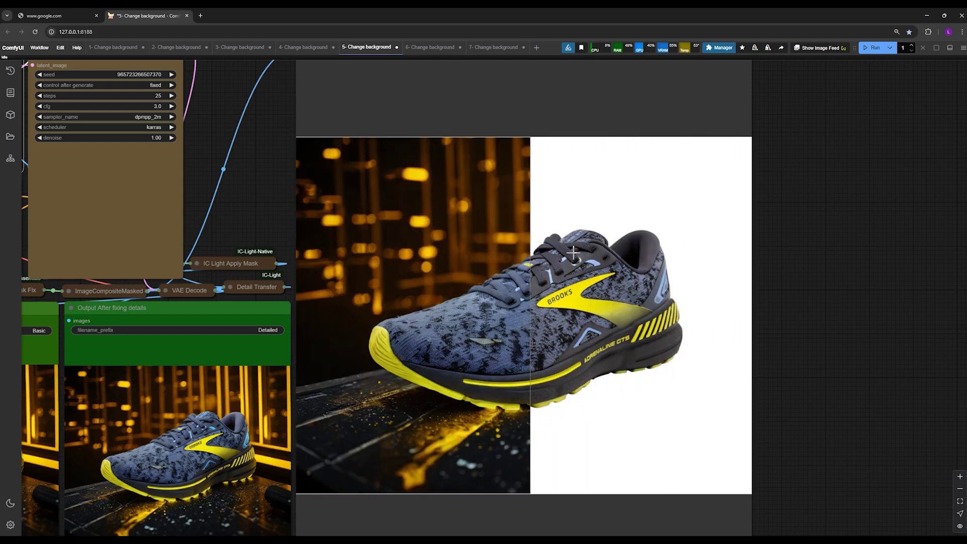
pyautogui.scroll(6, 575, 287)
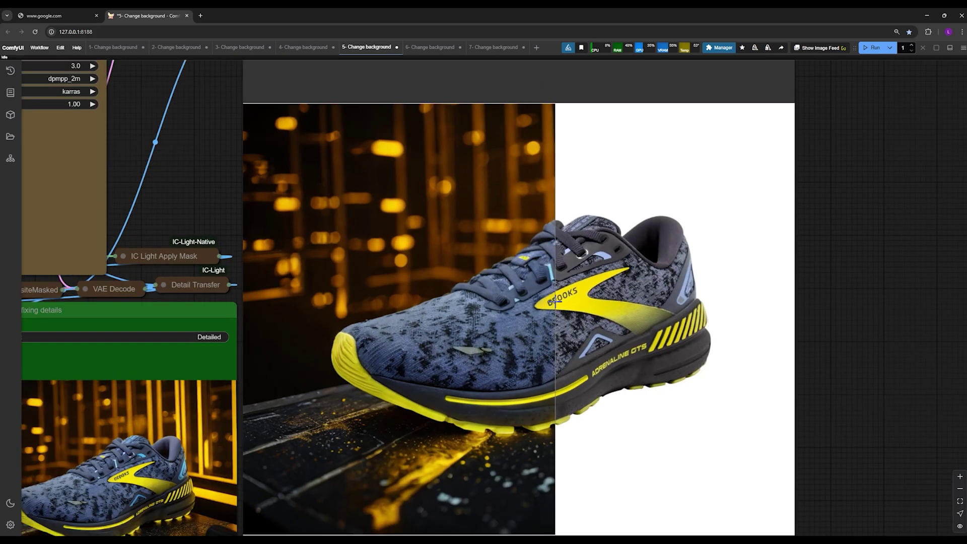
pyautogui.scroll(1, 571, 304)
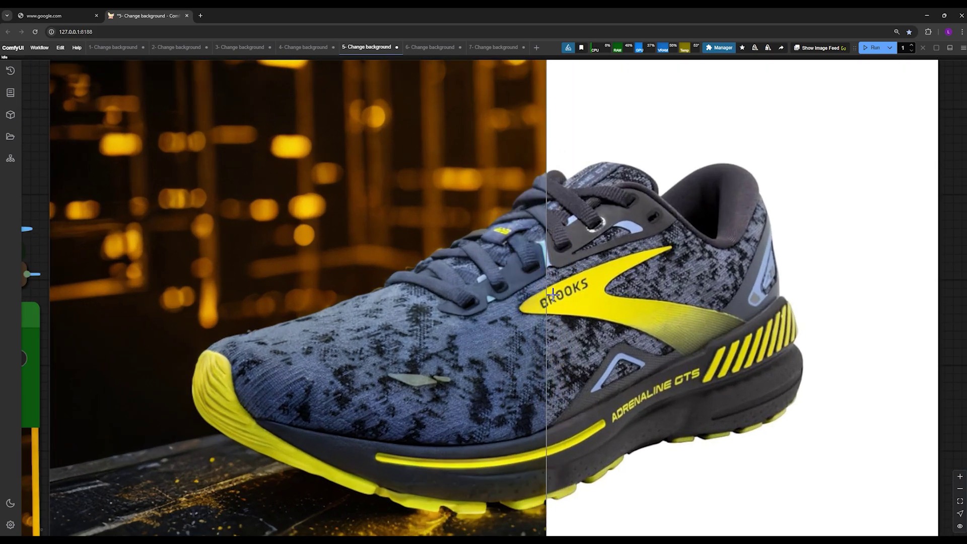
pyautogui.scroll(1, 523, 297)
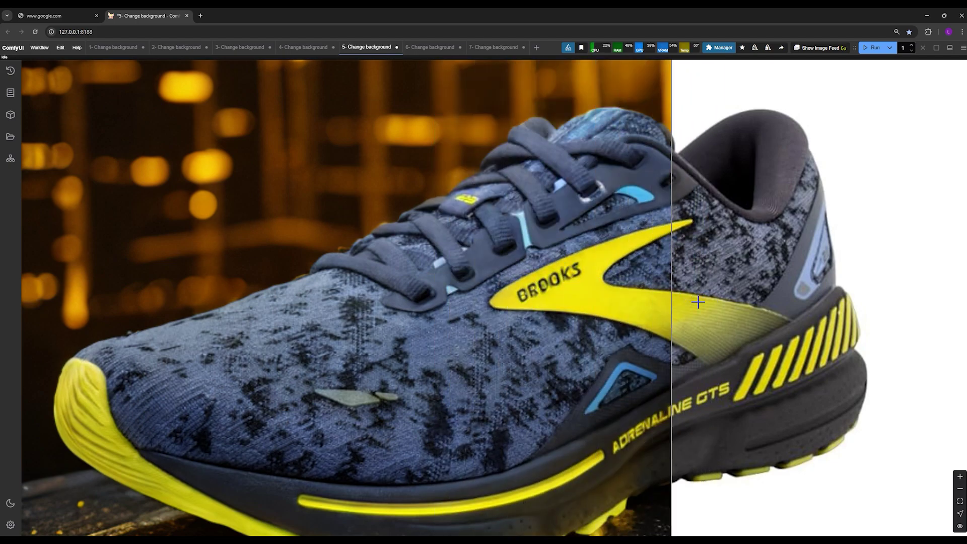
pyautogui.hotkey('alt', ']')
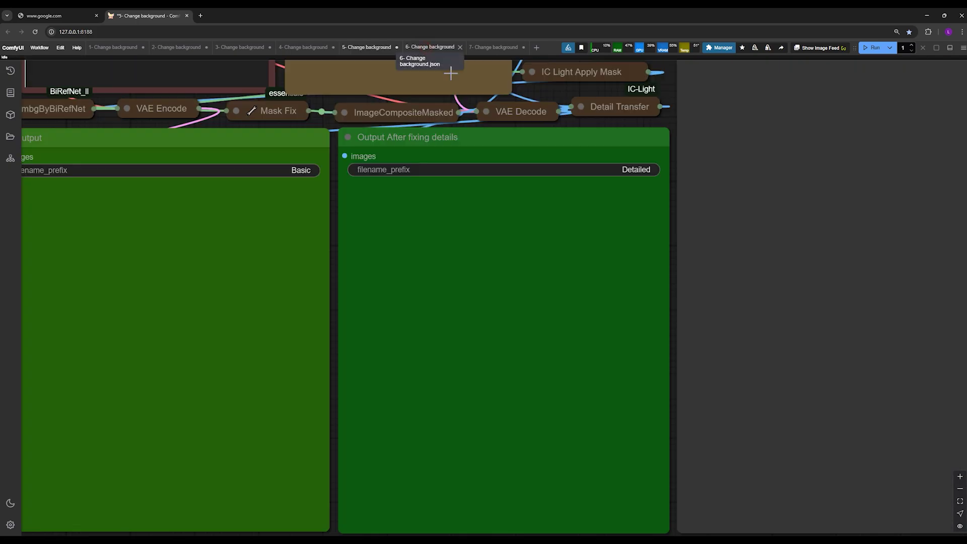
pyautogui.scroll(5, 593, 363)
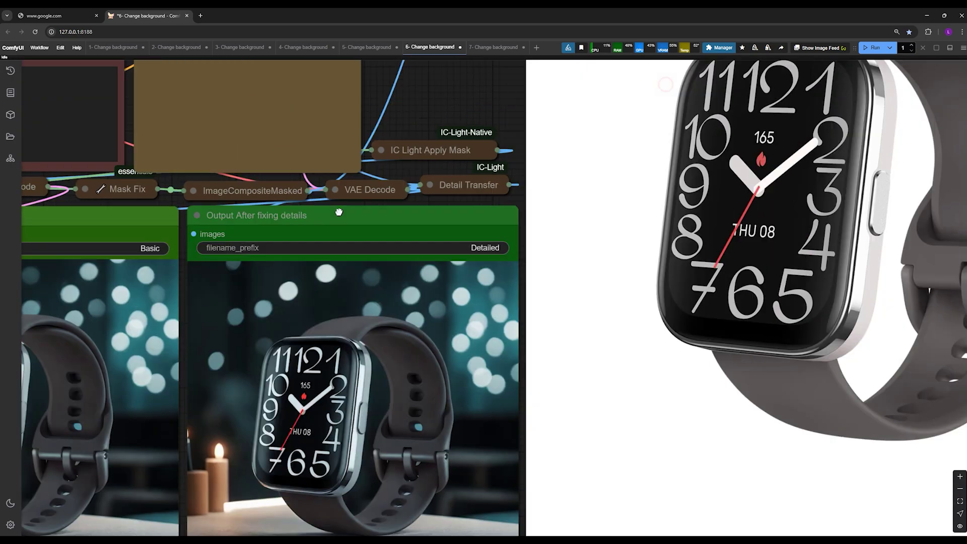
pyautogui.scroll(-5, 593, 364)
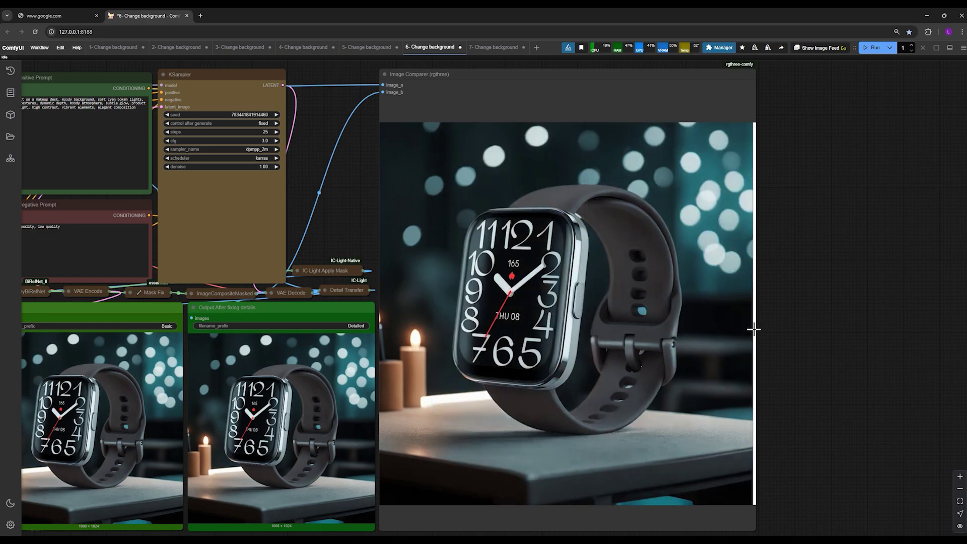
# Open '7- Change background' and zoom in on the glass jug relit on the kitchen counter.
pyautogui.click(488, 48)
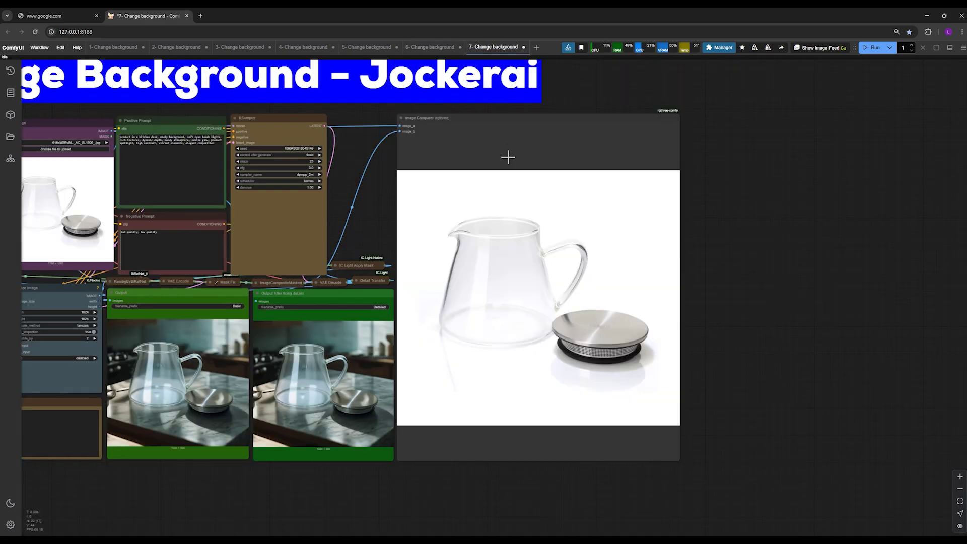
pyautogui.moveTo(359, 211); pyautogui.dragTo(508, 232)
pyautogui.scroll(3, 531, 247)
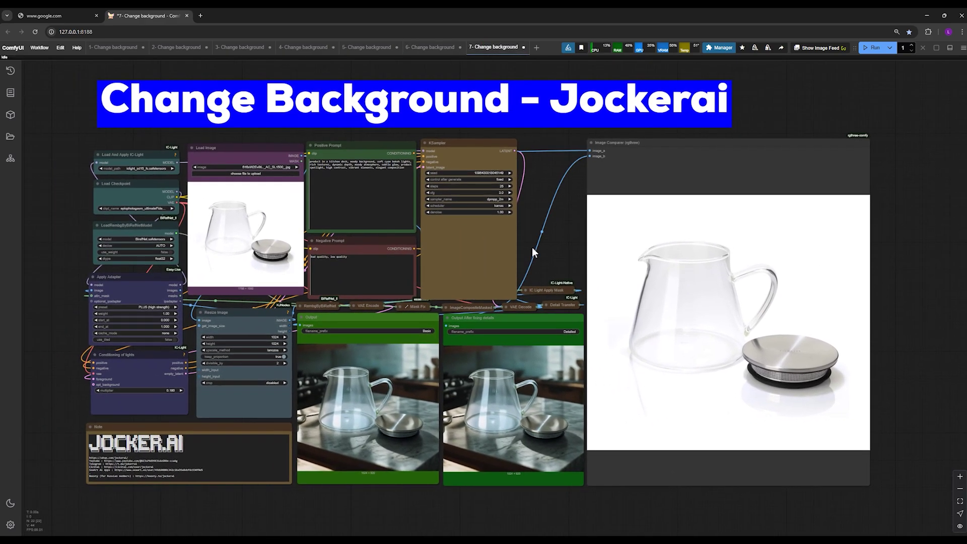
pyautogui.hscroll(5, 543, 267)
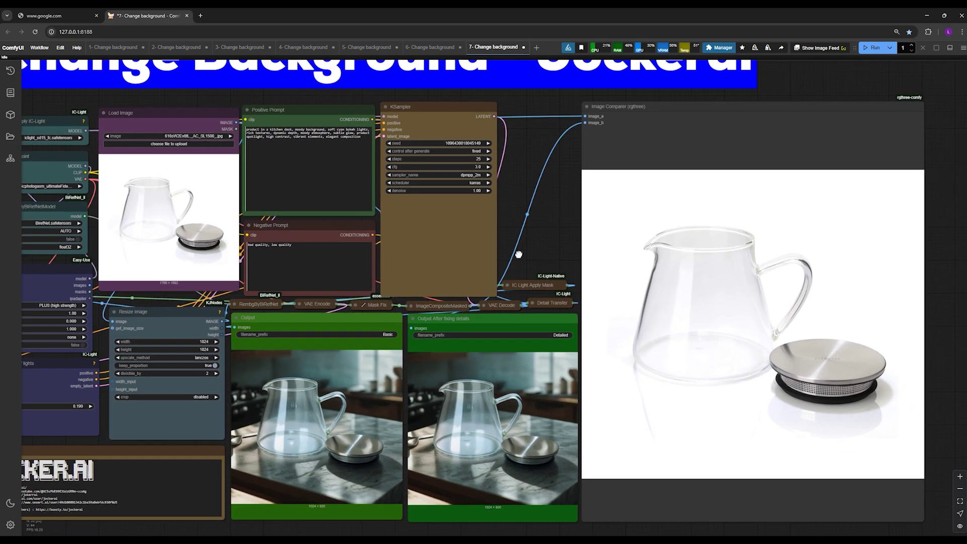
pyautogui.scroll(3, 776, 287)
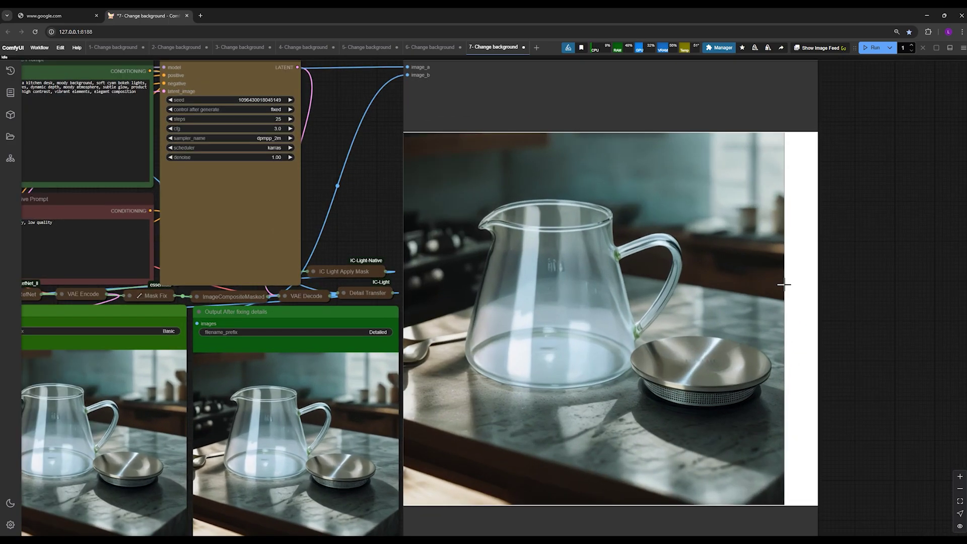
pyautogui.scroll(1, 776, 290)
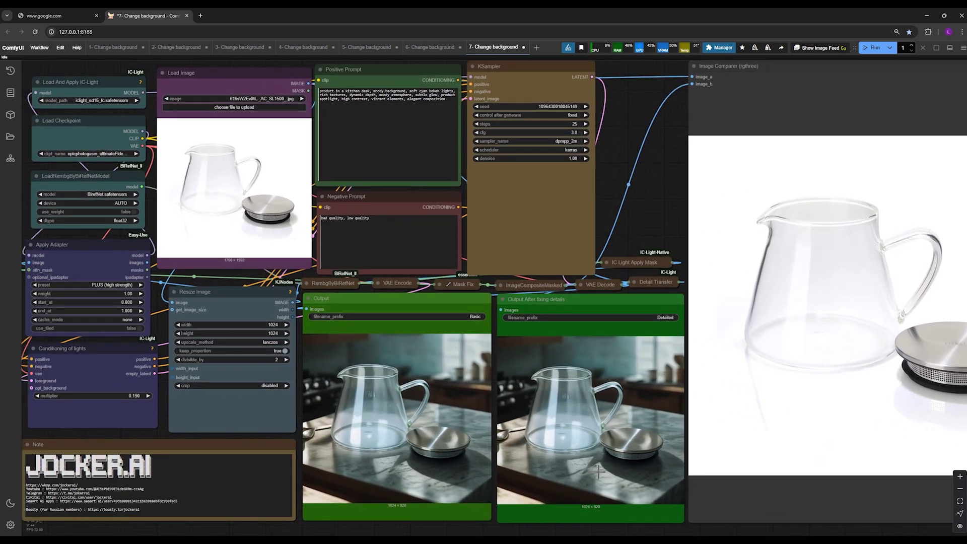
pyautogui.scroll(9, 598, 471)
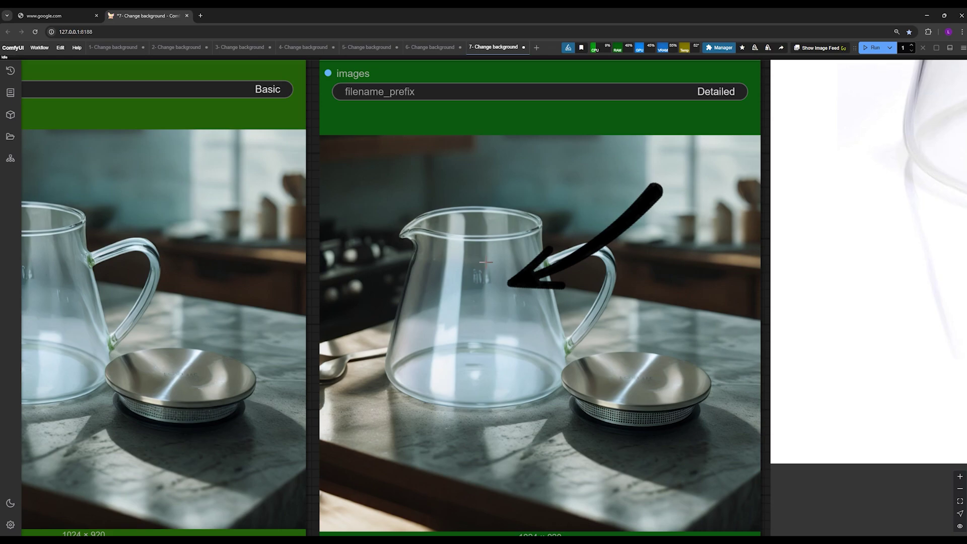
pyautogui.scroll(5, 432, 295)
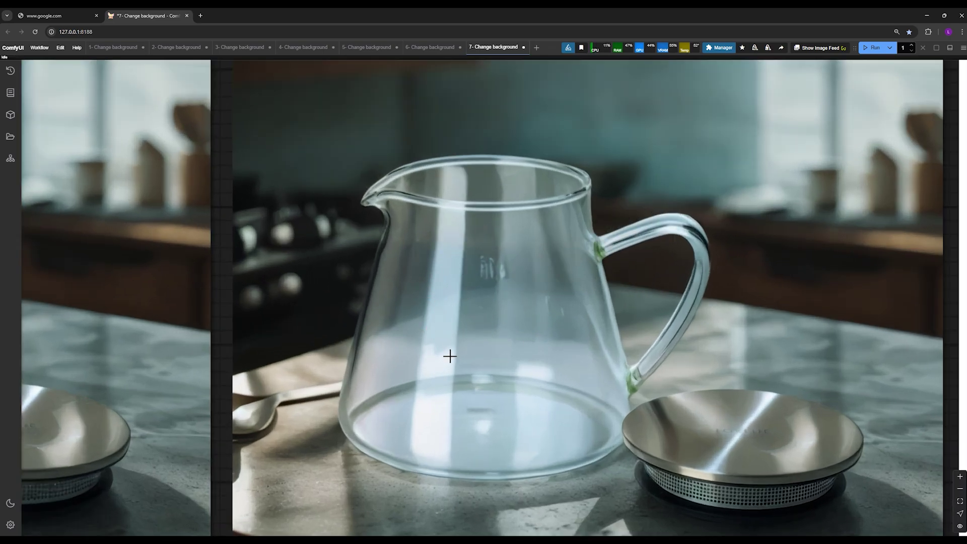
pyautogui.scroll(-2, 449, 356)
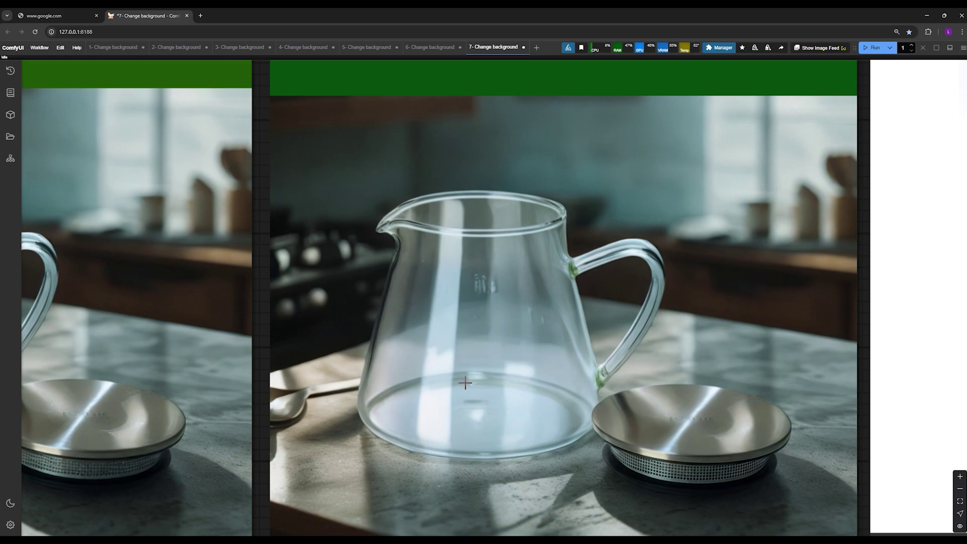
pyautogui.scroll(-2, 465, 375)
pyautogui.scroll(3, 463, 371)
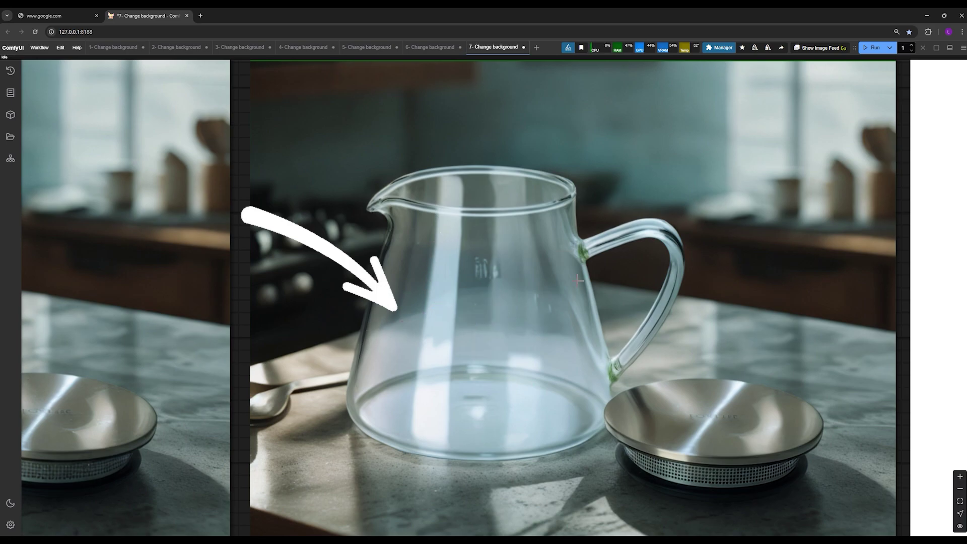
pyautogui.scroll(-4, 512, 356)
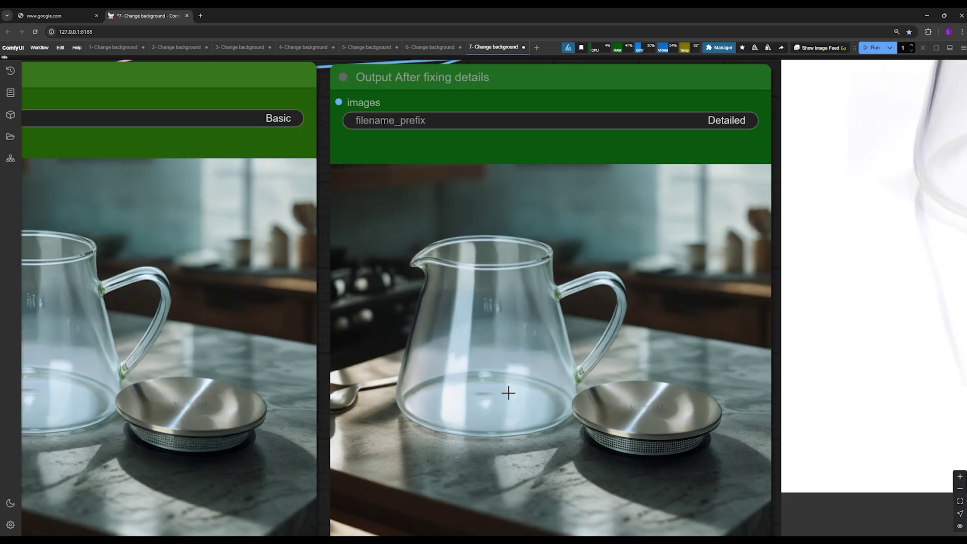
pyautogui.scroll(2, 470, 389)
pyautogui.scroll(-4, 472, 390)
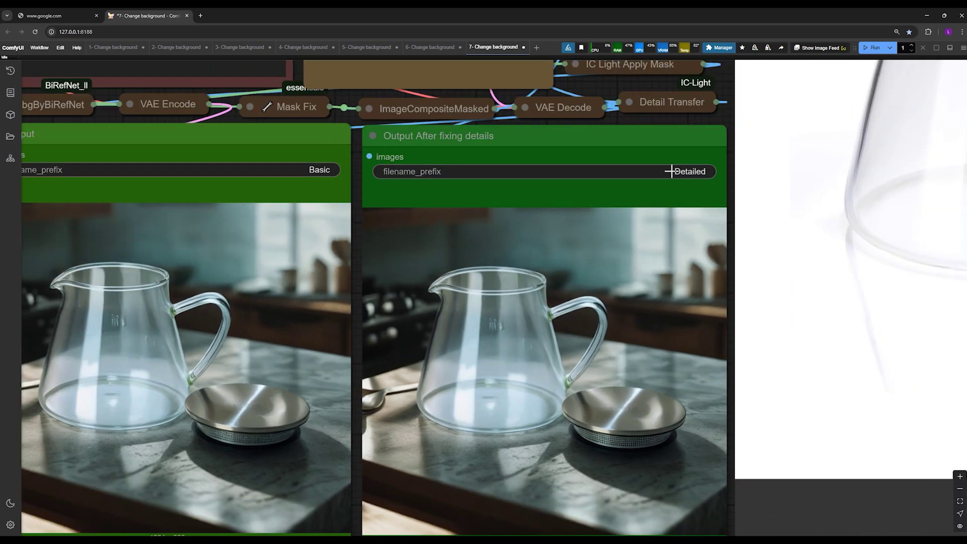
pyautogui.moveTo(727, 114); pyautogui.dragTo(155, 296)
pyautogui.scroll(-4, 692, 326)
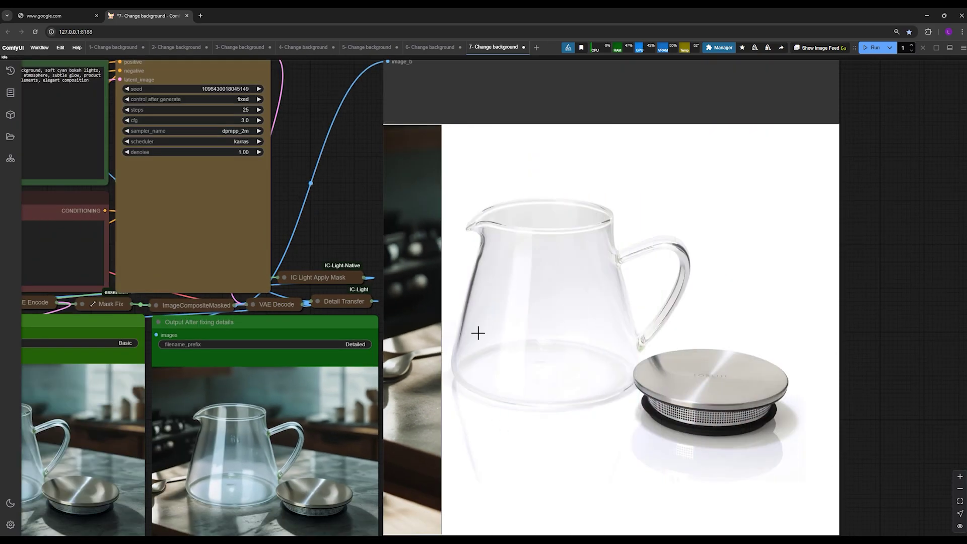
pyautogui.scroll(-5, 834, 362)
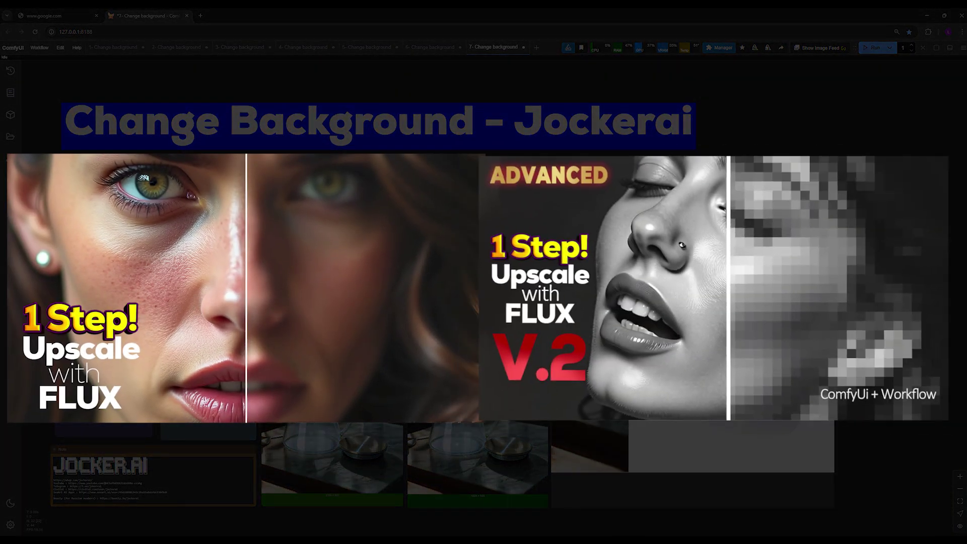
# Scroll up in the ComfyUI change-background workflow view.
pyautogui.scroll(1, 798, 313)
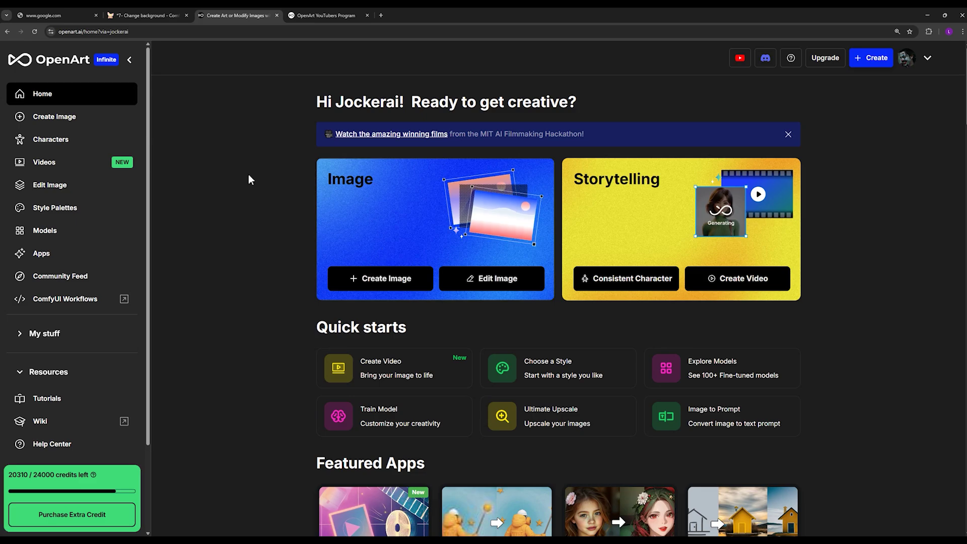
# Select the full OpenArt page address, then go to the Videos section from the left sidebar.
pyautogui.click(166, 32)
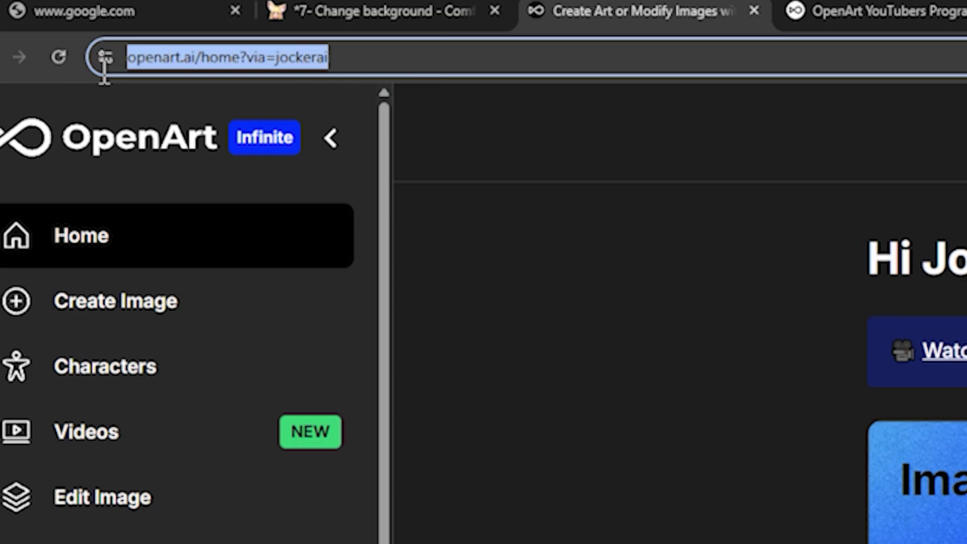
pyautogui.moveTo(371, 71); pyautogui.dragTo(99, 71)
pyautogui.click(346, 63)
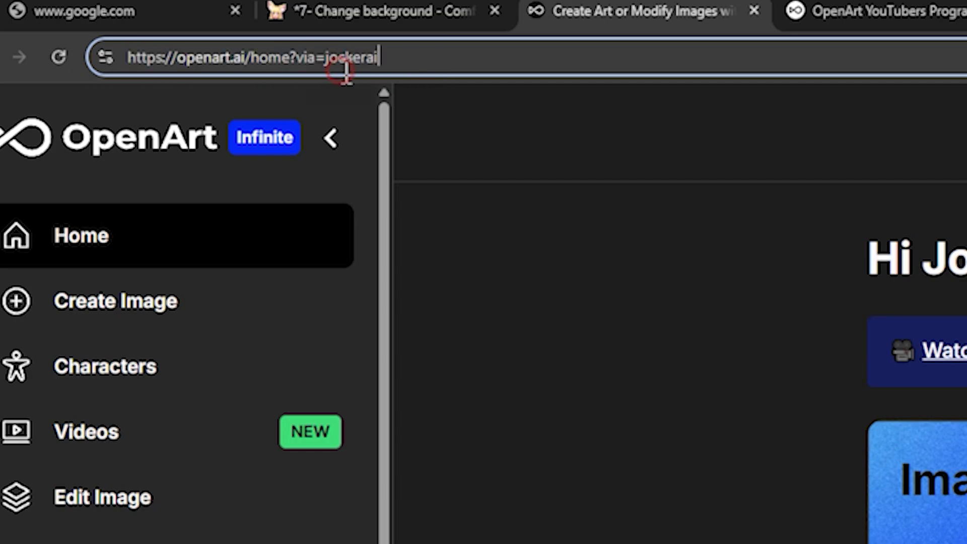
pyautogui.moveTo(410, 62); pyautogui.dragTo(112, 63)
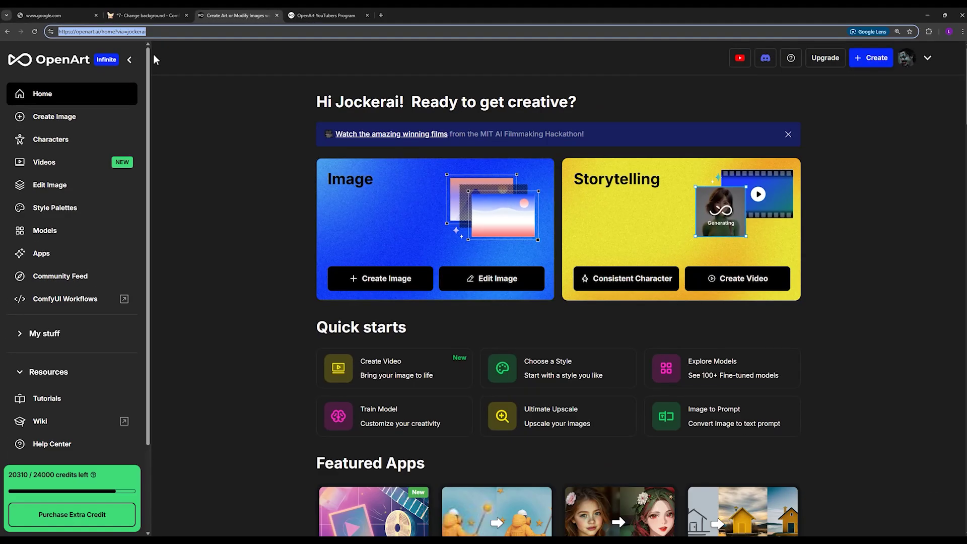
pyautogui.click(86, 168)
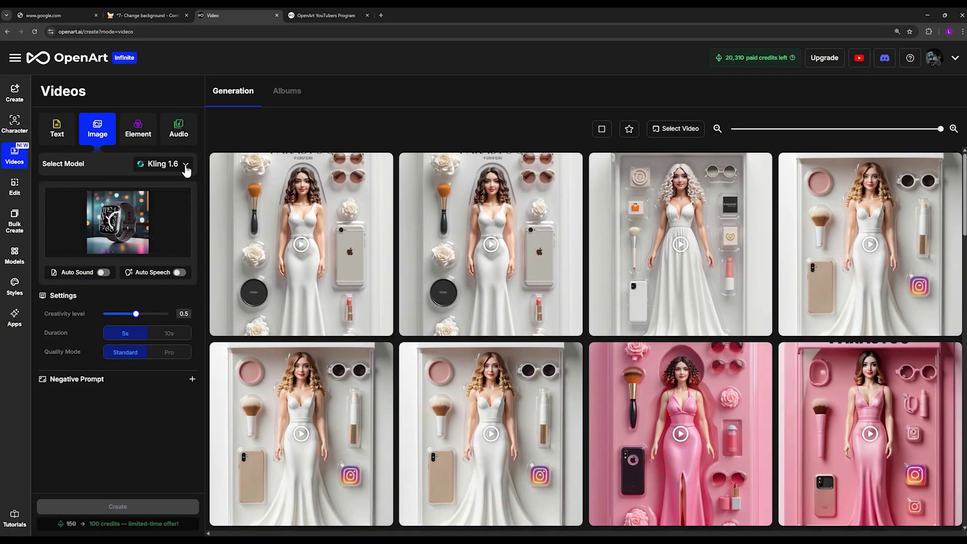
# Pick Kling 1.6 as the video model after trying Kling 2.0, then preview an earlier video.
pyautogui.click(185, 165)
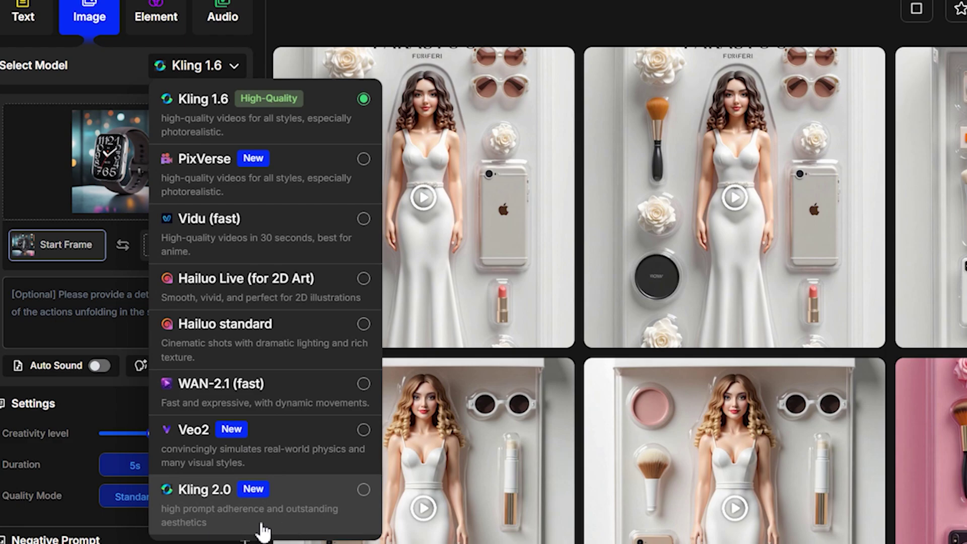
pyautogui.click(290, 528)
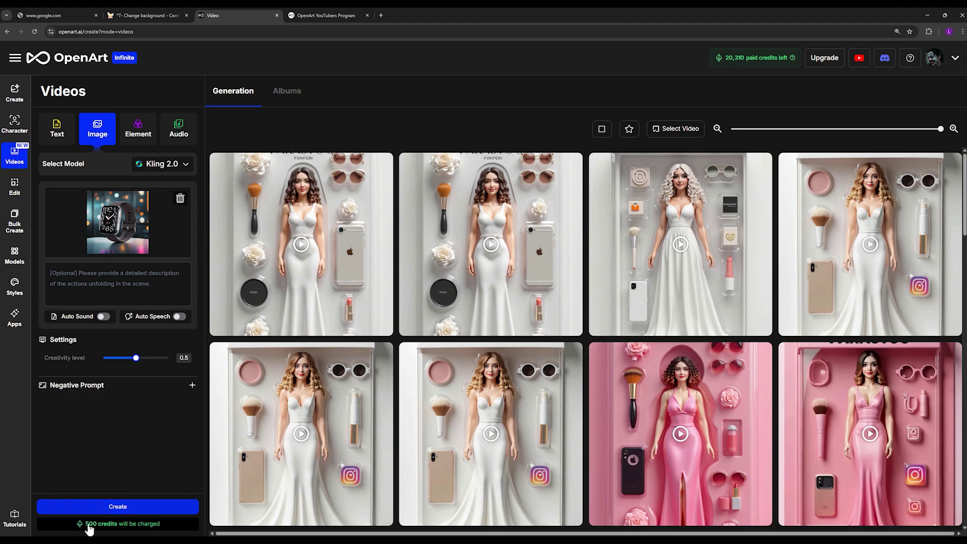
pyautogui.click(168, 164)
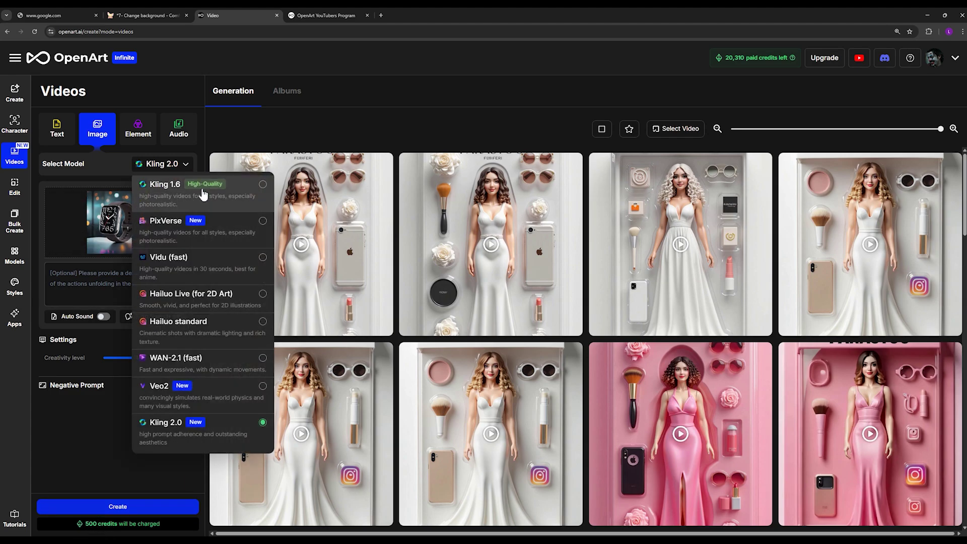
pyautogui.click(203, 193)
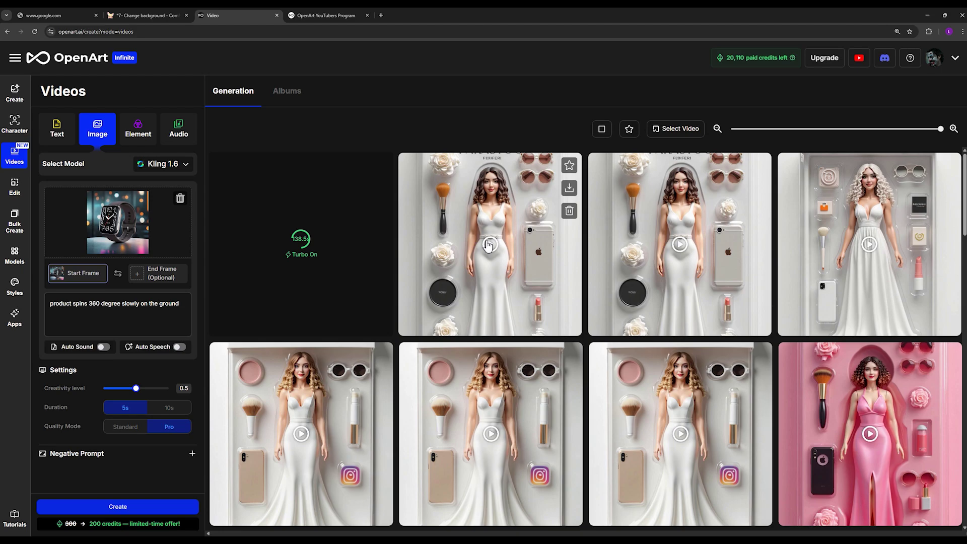
pyautogui.click(487, 246)
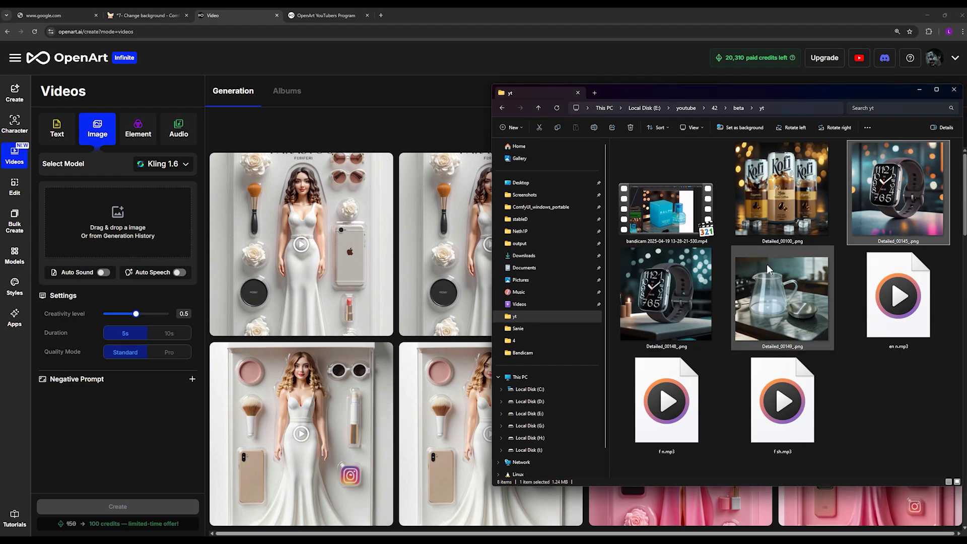
# Generate a Kling 1.6 video from the smartwatch image with the prompt 'product spins slowly'.
pyautogui.moveTo(118, 208); pyautogui.dragTo(119, 209)
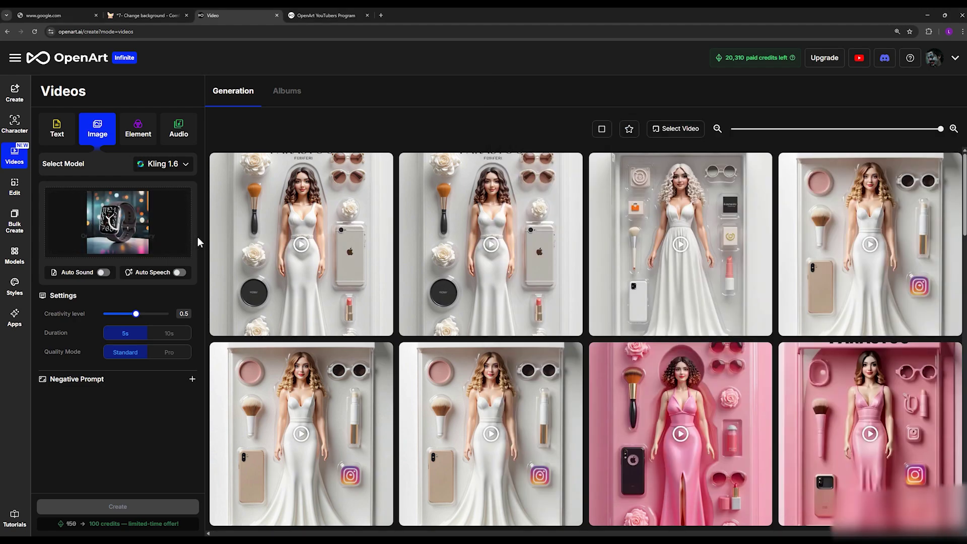
pyautogui.click(102, 316)
pyautogui.write('product spins slowly')
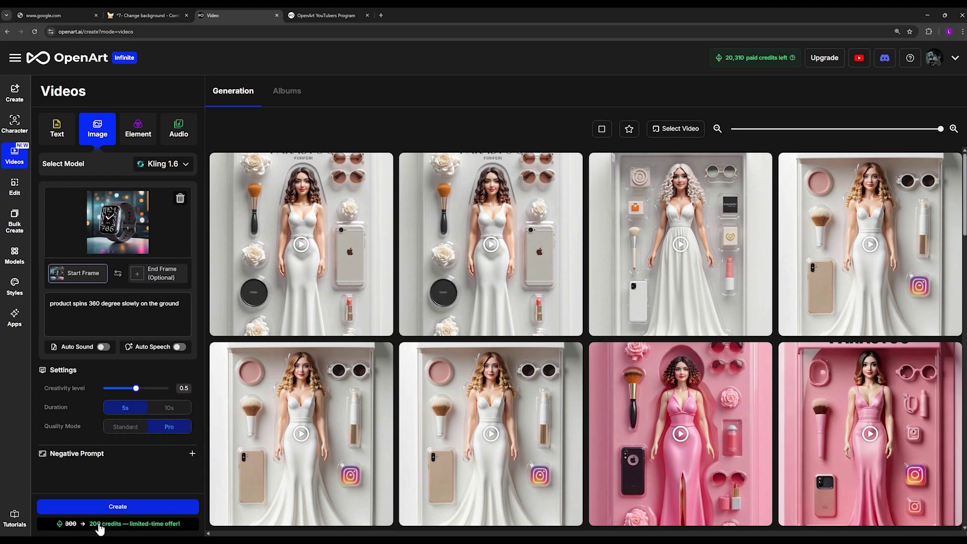
pyautogui.click(135, 507)
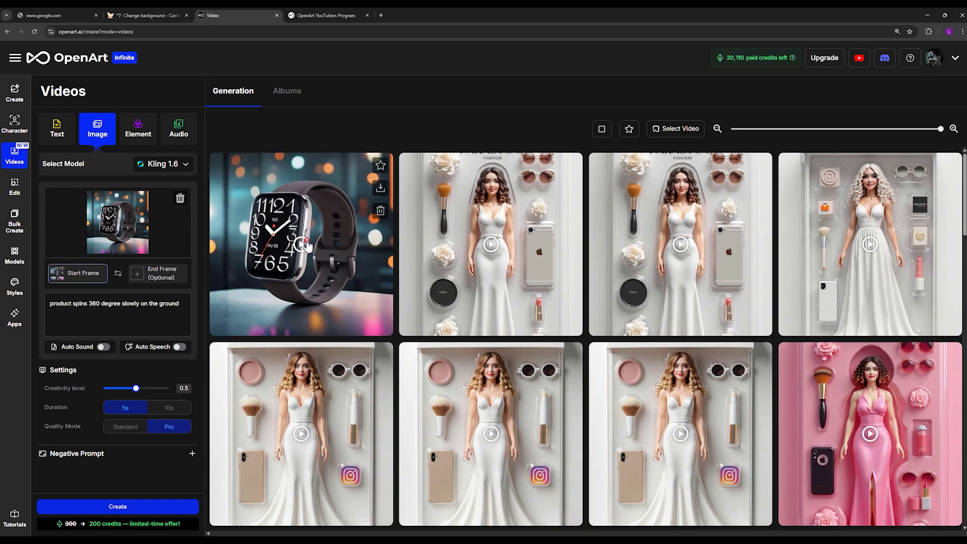
# Review the finished smartwatch spin video in the viewer, then close it.
pyautogui.click(305, 245)
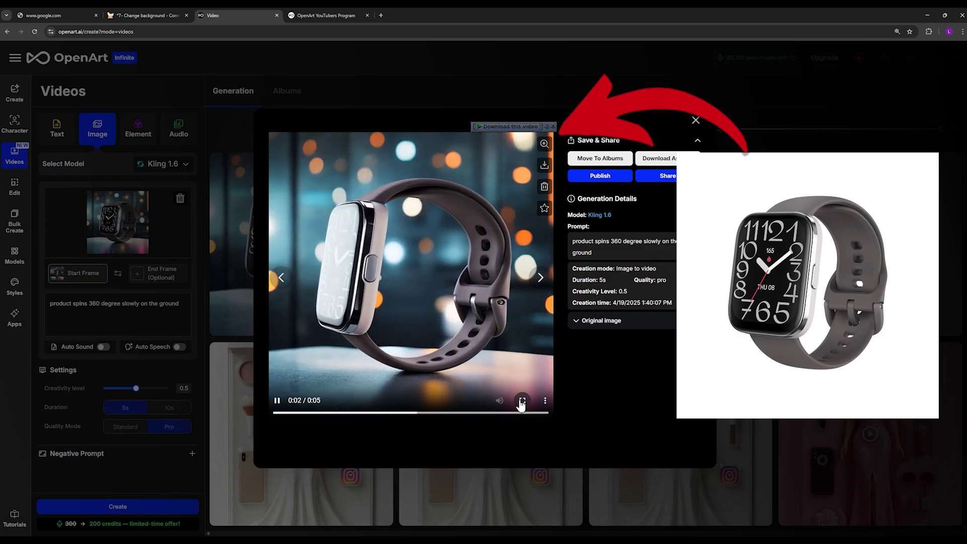
pyautogui.click(695, 121)
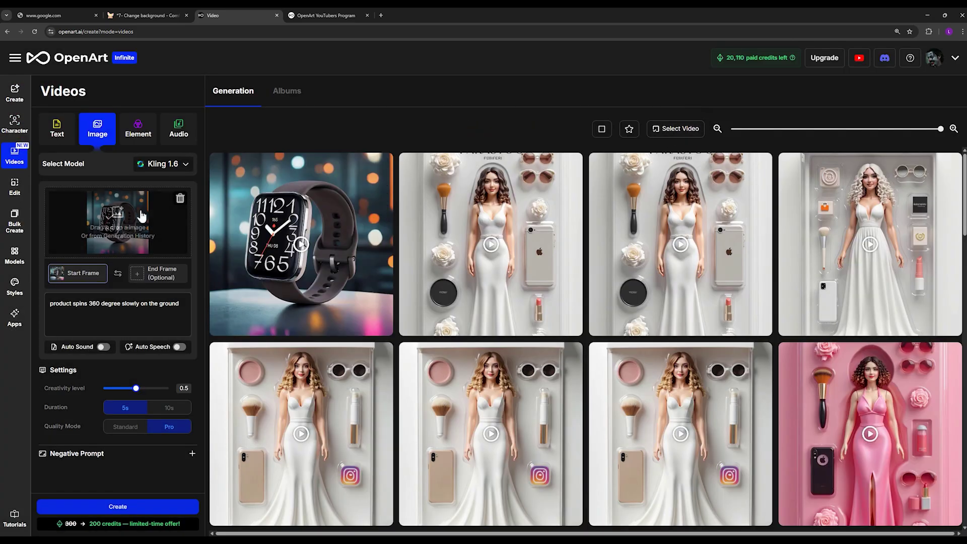
pyautogui.click(172, 164)
# Regenerate the watch video with Kling 2.0, adding 'right to left' to the spin prompt, and watch it.
pyautogui.click(203, 437)
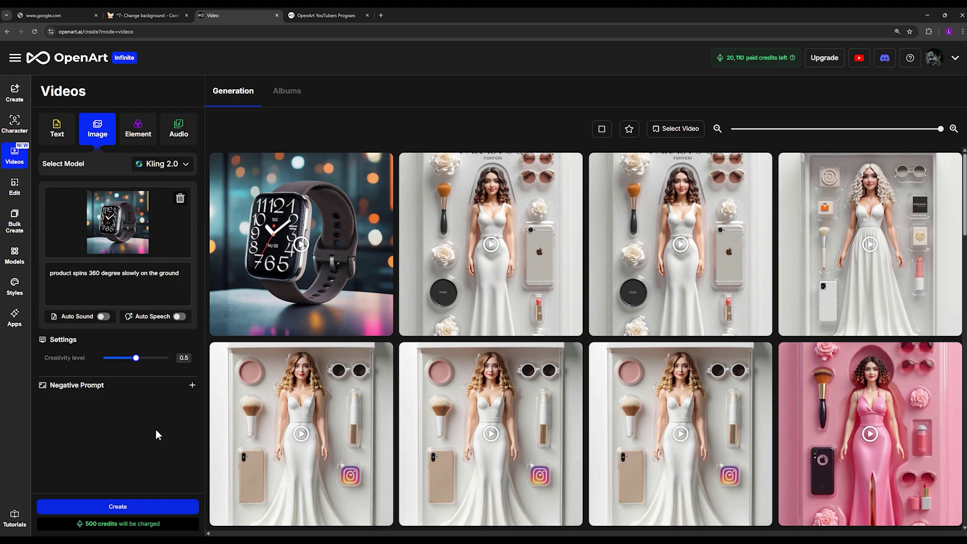
pyautogui.write('right to left')
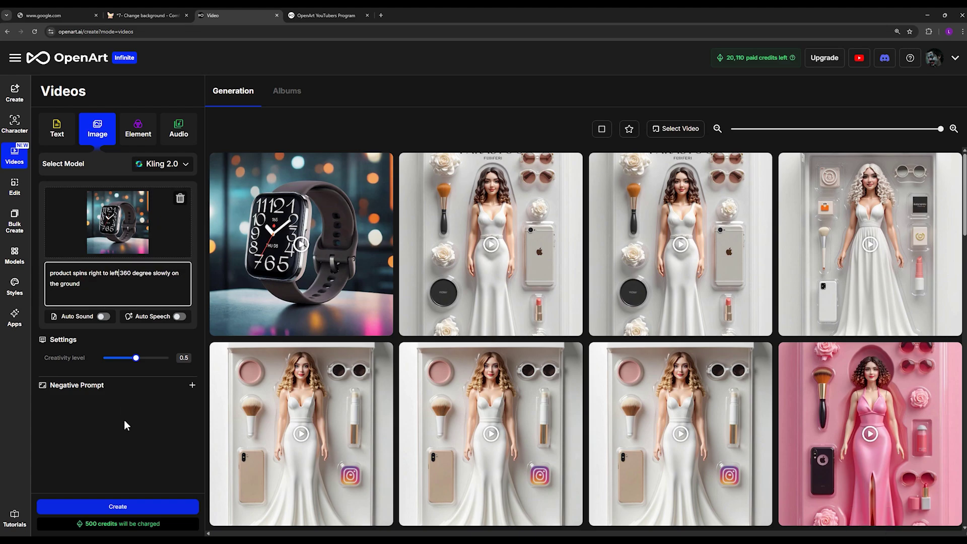
pyautogui.click(122, 506)
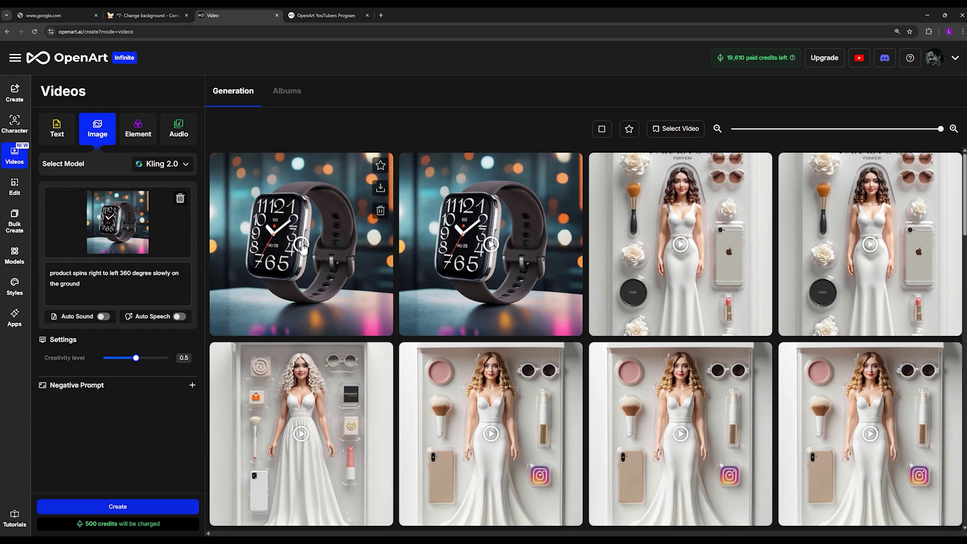
pyautogui.click(302, 246)
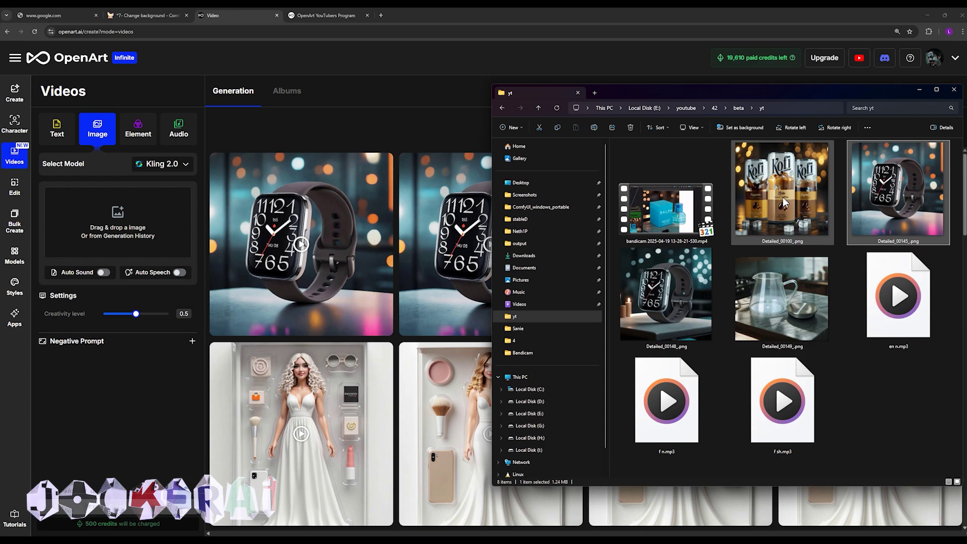
# Create a Kling 2.0 video of the Kofi cans with 'rain drops on the product and feels cool', then play it.
pyautogui.moveTo(784, 202); pyautogui.dragTo(111, 232)
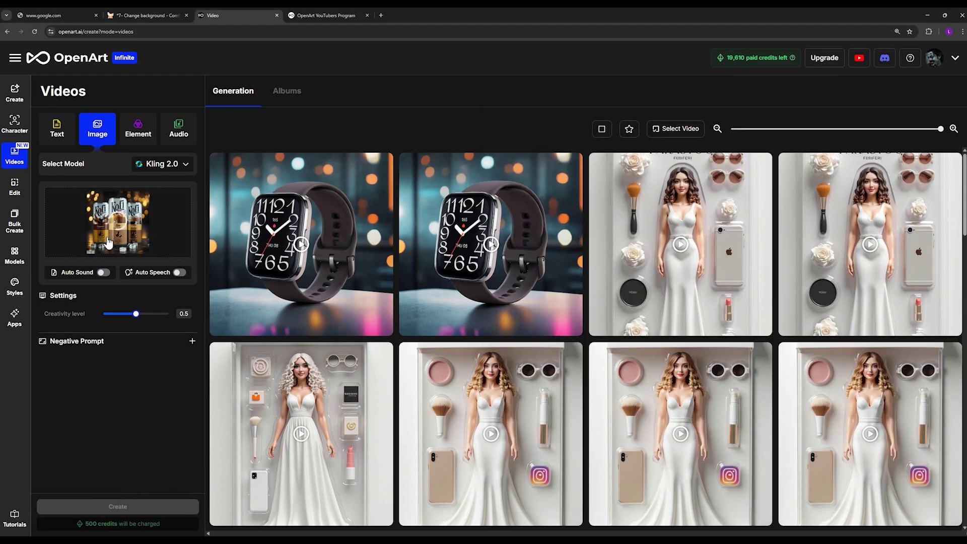
pyautogui.click(50, 275)
pyautogui.write('Rain d')
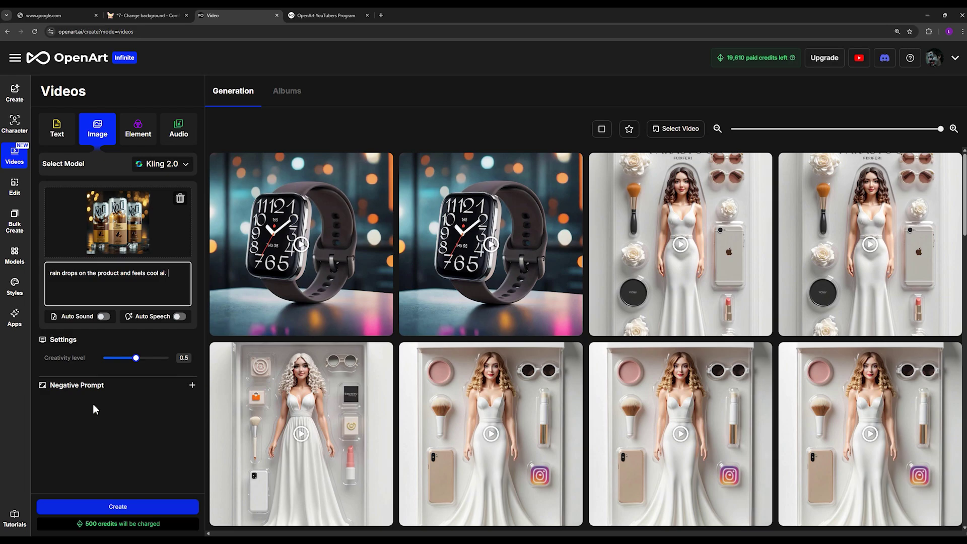
pyautogui.click(145, 508)
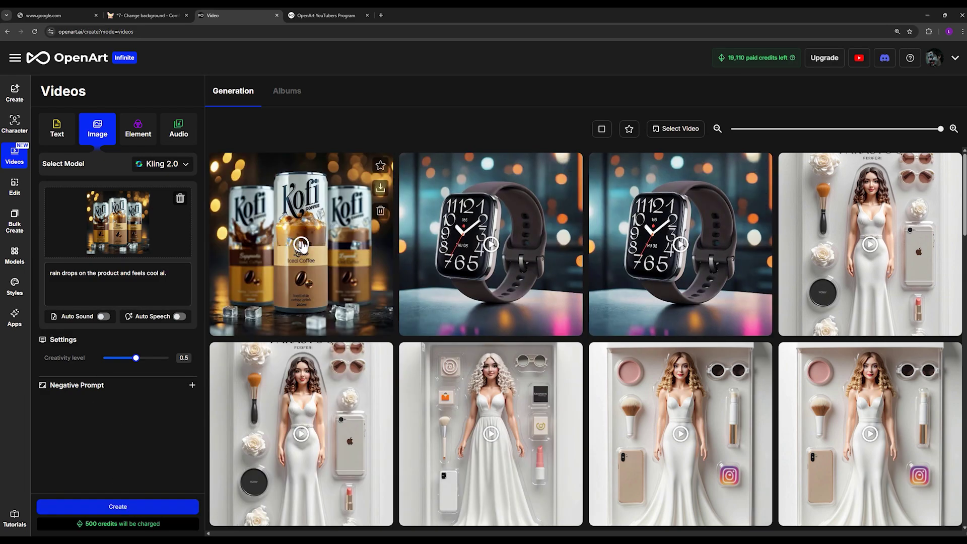
pyautogui.click(301, 245)
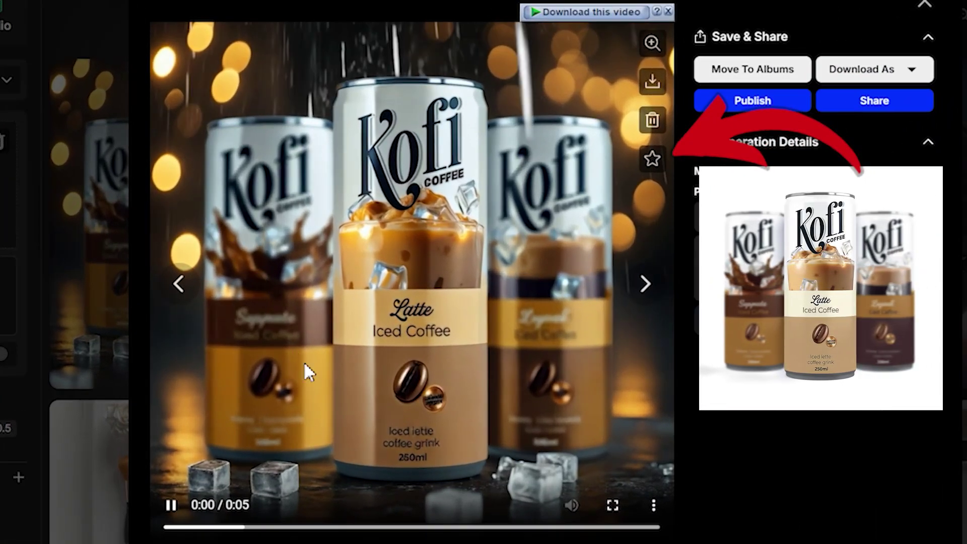